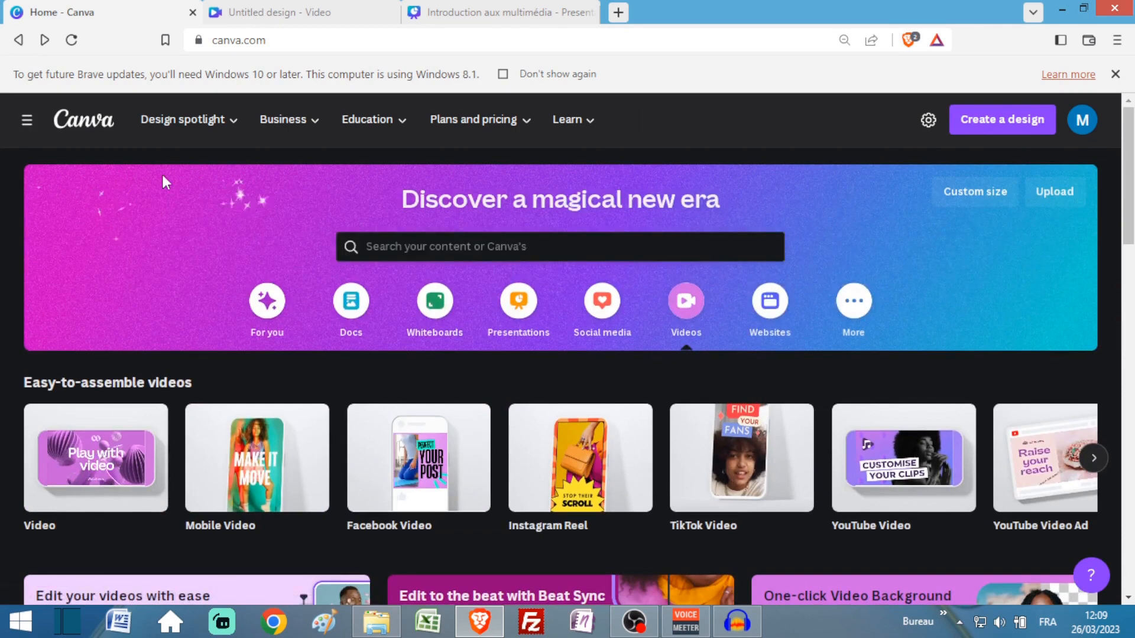
Reload the canva.com home page and show the Videos design category.
{"action": "left_click", "coordinate": [286, 41]}
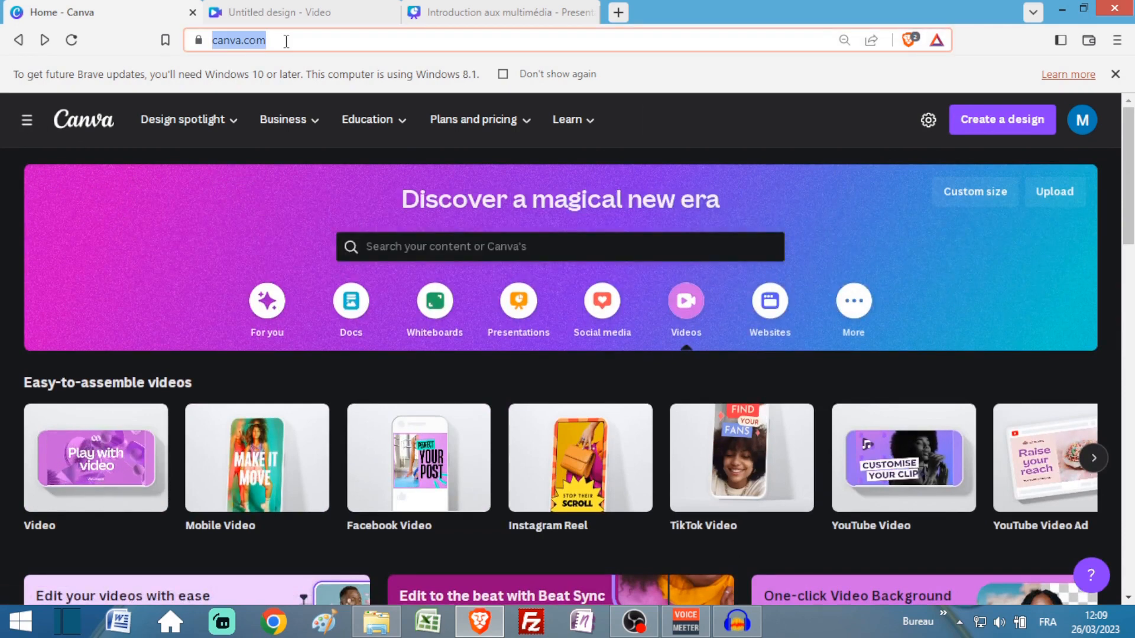
{"action": "key", "text": "Return"}
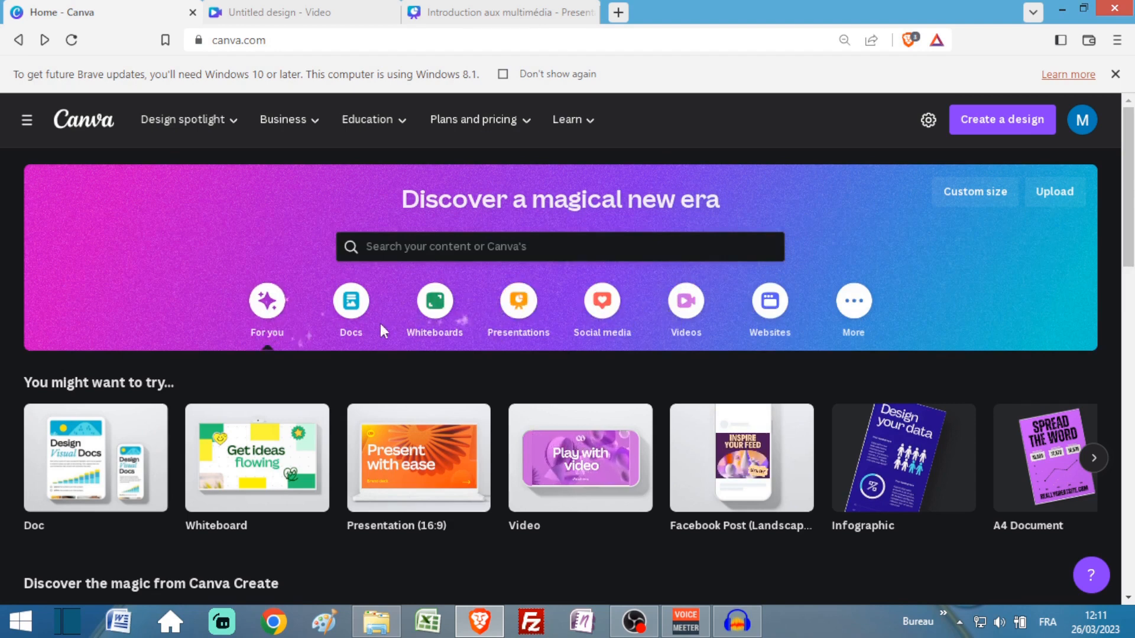
{"action": "left_click", "coordinate": [691, 304]}
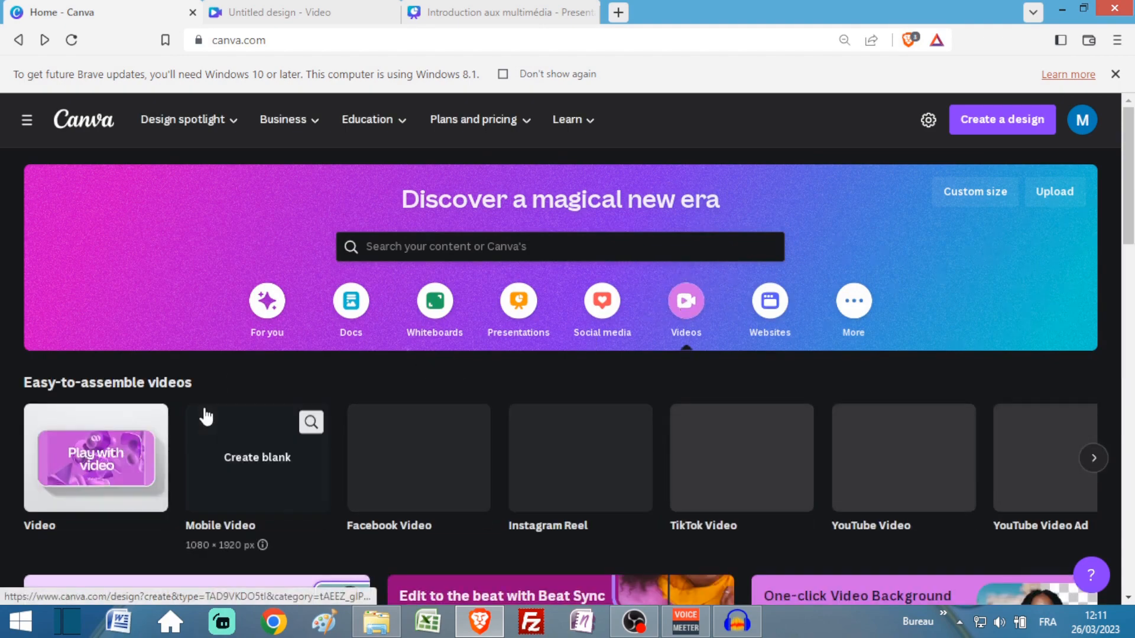
Look through the available video formats, video tools and the Videos and Mobile Videos templates on the home page.
{"action": "scroll", "coordinate": [317, 455], "scroll_direction": "down", "scroll_amount": 2}
{"action": "scroll", "coordinate": [408, 434], "scroll_direction": "down", "scroll_amount": 10}
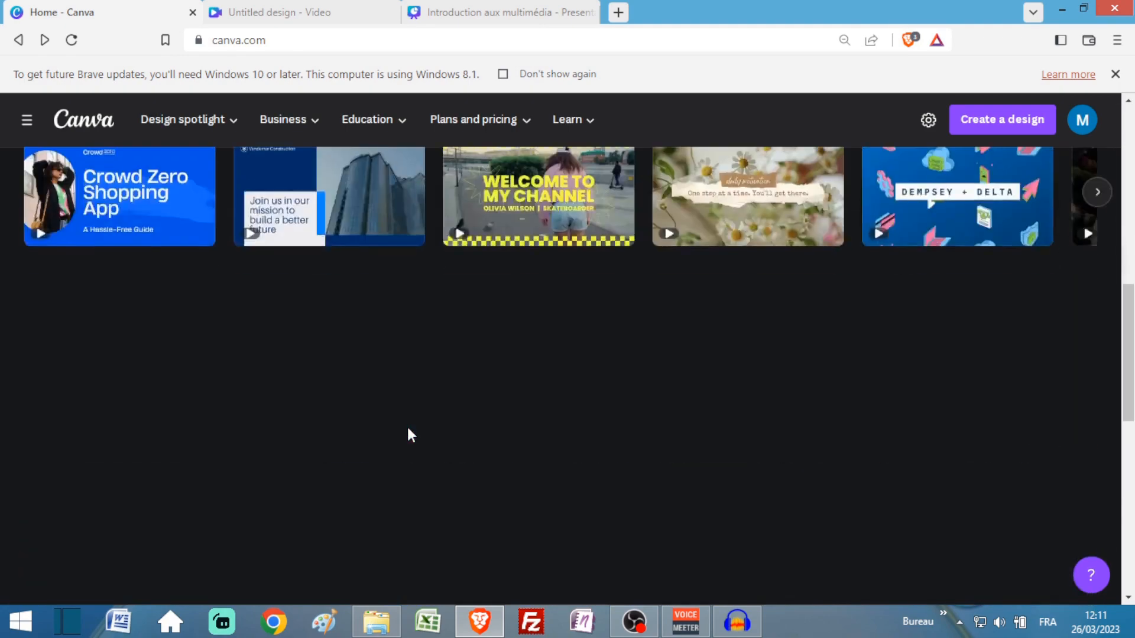
{"action": "scroll", "coordinate": [408, 434], "scroll_direction": "up", "scroll_amount": 4}
{"action": "scroll", "coordinate": [406, 435], "scroll_direction": "down", "scroll_amount": 3}
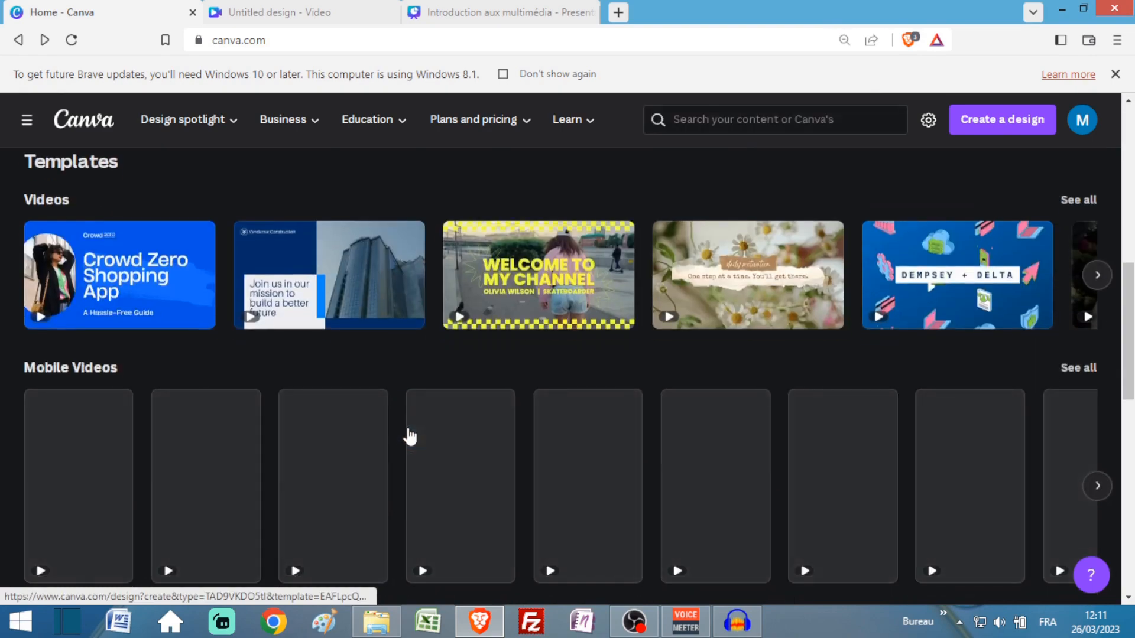
{"action": "scroll", "coordinate": [408, 433], "scroll_direction": "down", "scroll_amount": 3}
{"action": "scroll", "coordinate": [408, 434], "scroll_direction": "up", "scroll_amount": 6}
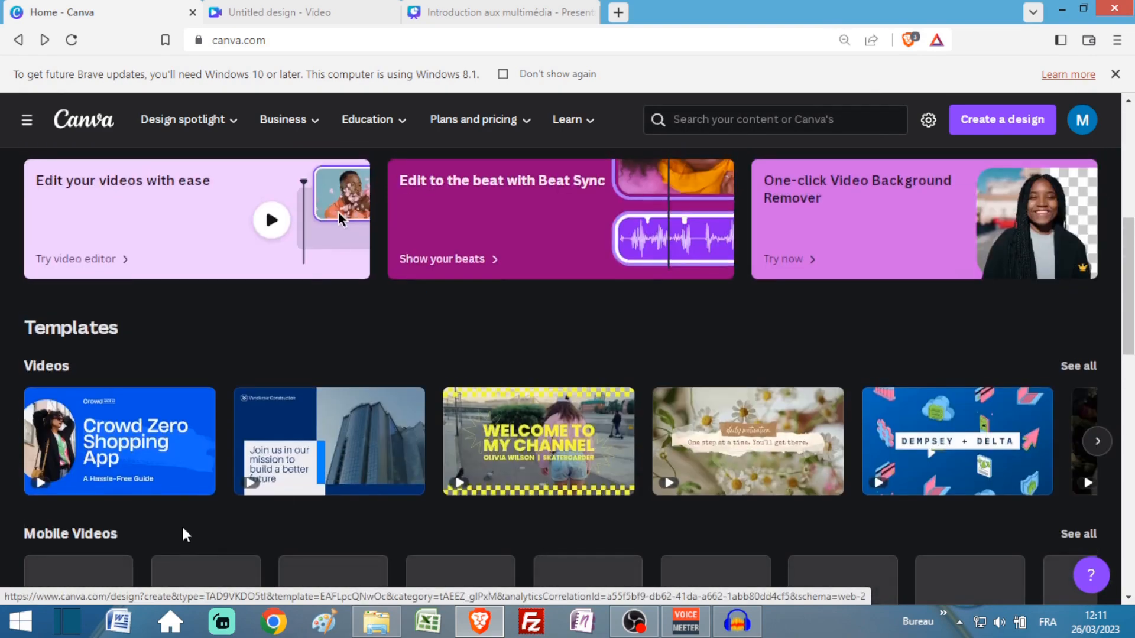
{"action": "scroll", "coordinate": [340, 501], "scroll_direction": "up", "scroll_amount": 7}
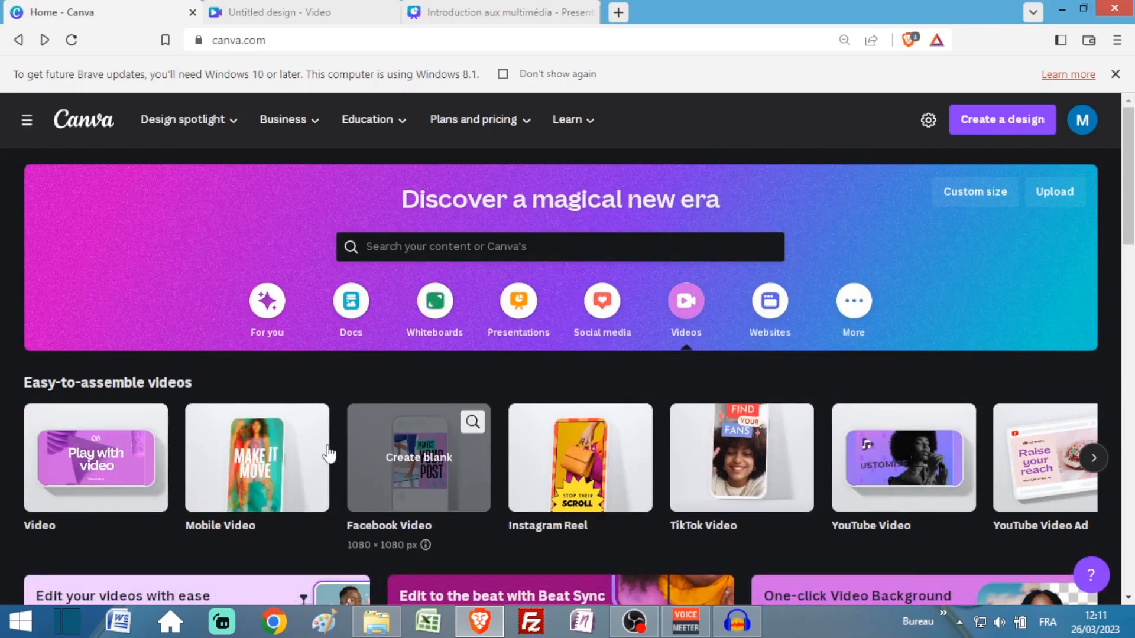
{"action": "scroll", "coordinate": [476, 448], "scroll_direction": "down", "scroll_amount": 12}
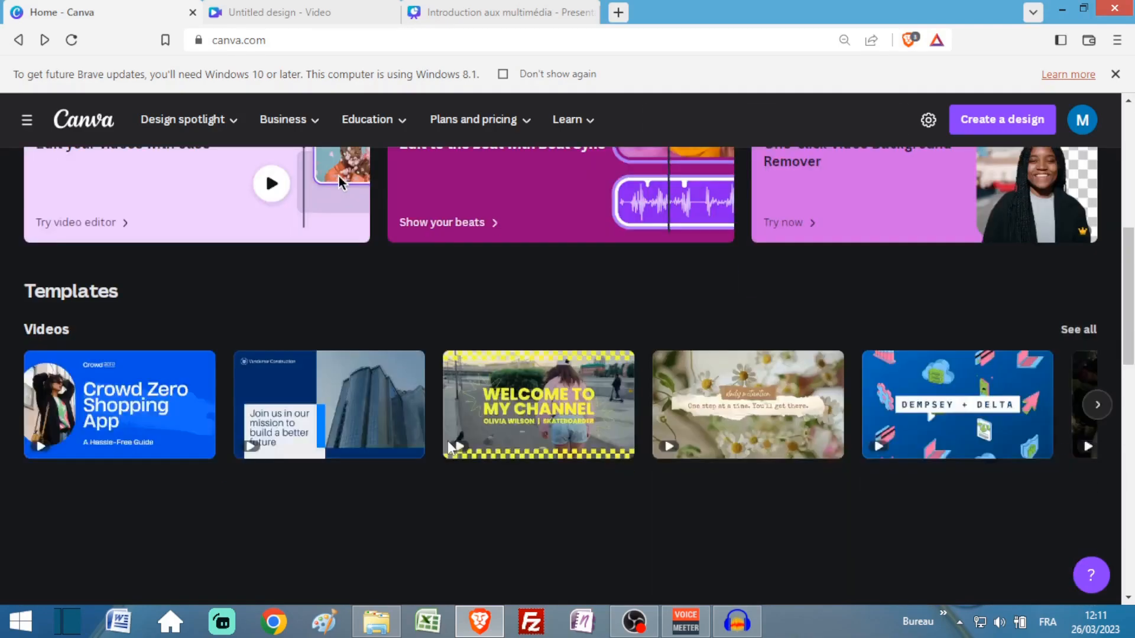
{"action": "scroll", "coordinate": [447, 448], "scroll_direction": "up", "scroll_amount": 12}
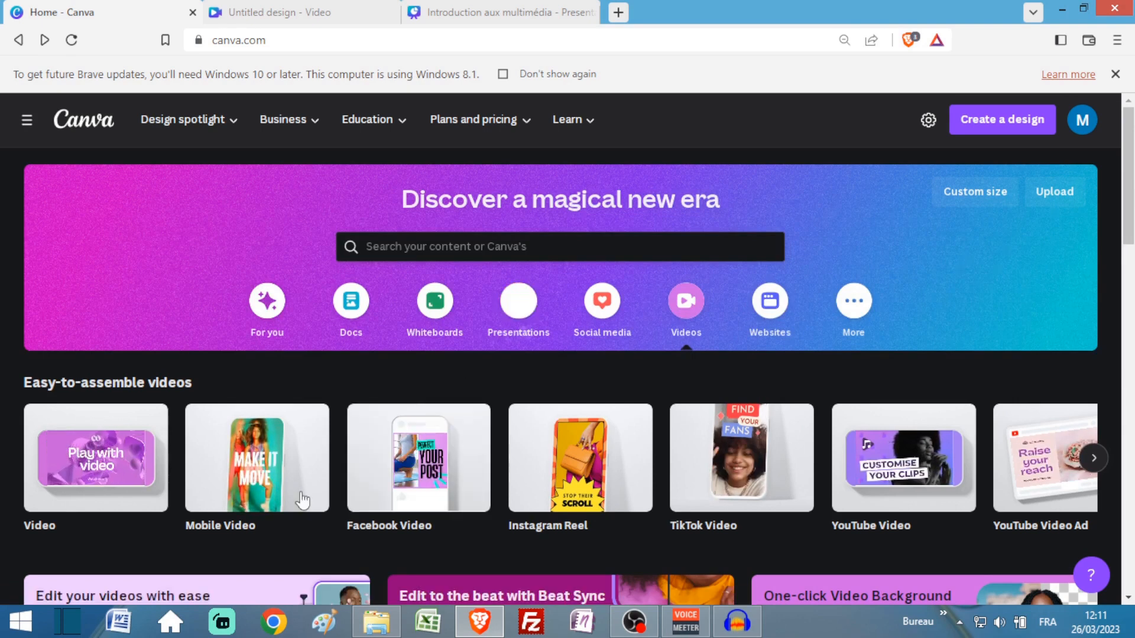
{"action": "scroll", "coordinate": [303, 500], "scroll_direction": "down", "scroll_amount": 3}
{"action": "scroll", "coordinate": [434, 443], "scroll_direction": "up", "scroll_amount": 3}
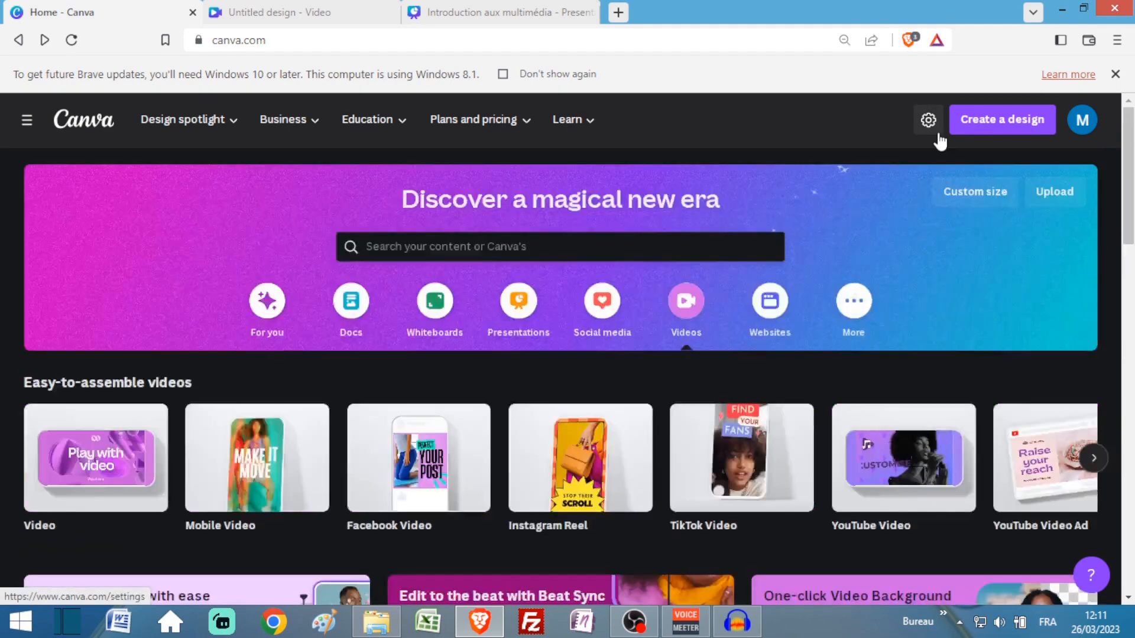
Create a blank Video design at 1920 × 1080 px and browse the suggested video templates.
{"action": "left_click", "coordinate": [995, 121]}
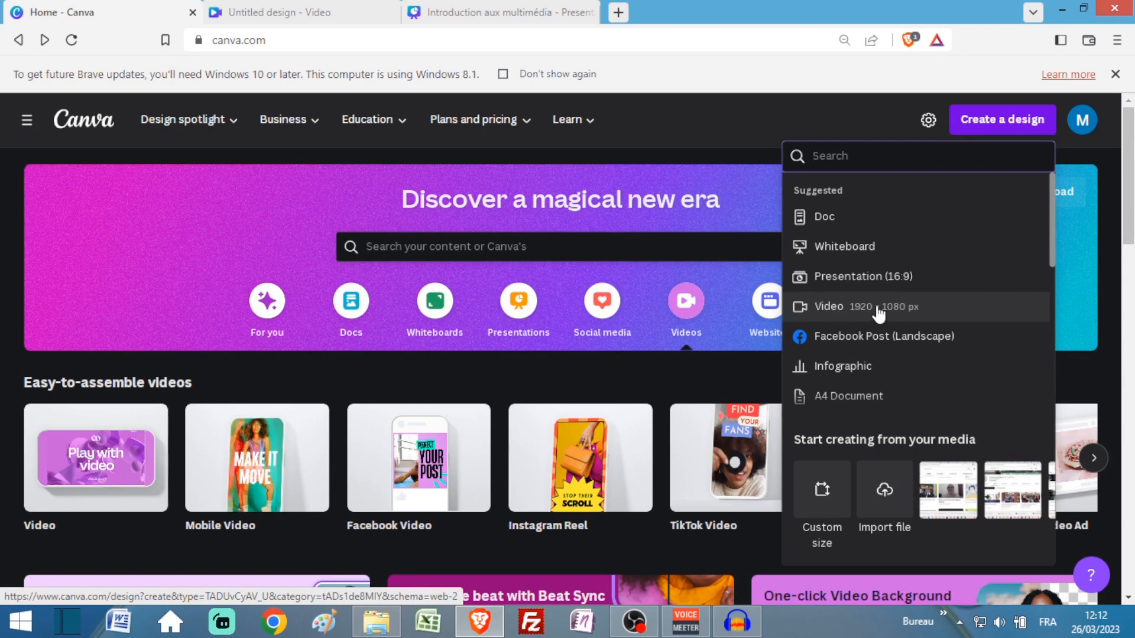
{"action": "left_click", "coordinate": [814, 307]}
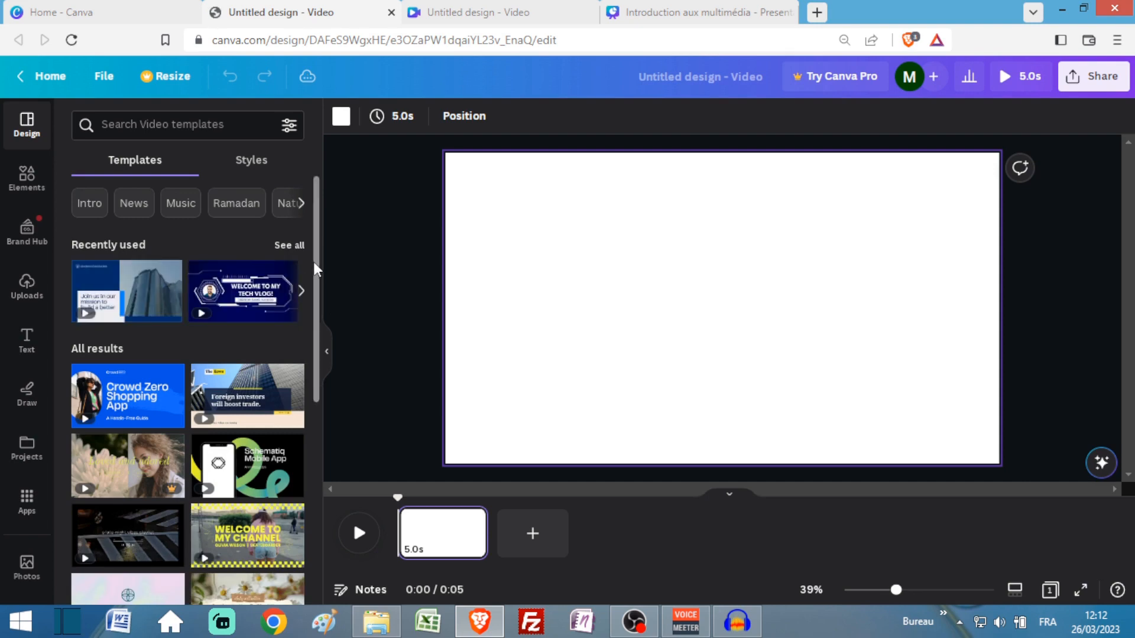
{"action": "left_click_drag", "start_coordinate": [317, 269], "coordinate": [316, 314]}
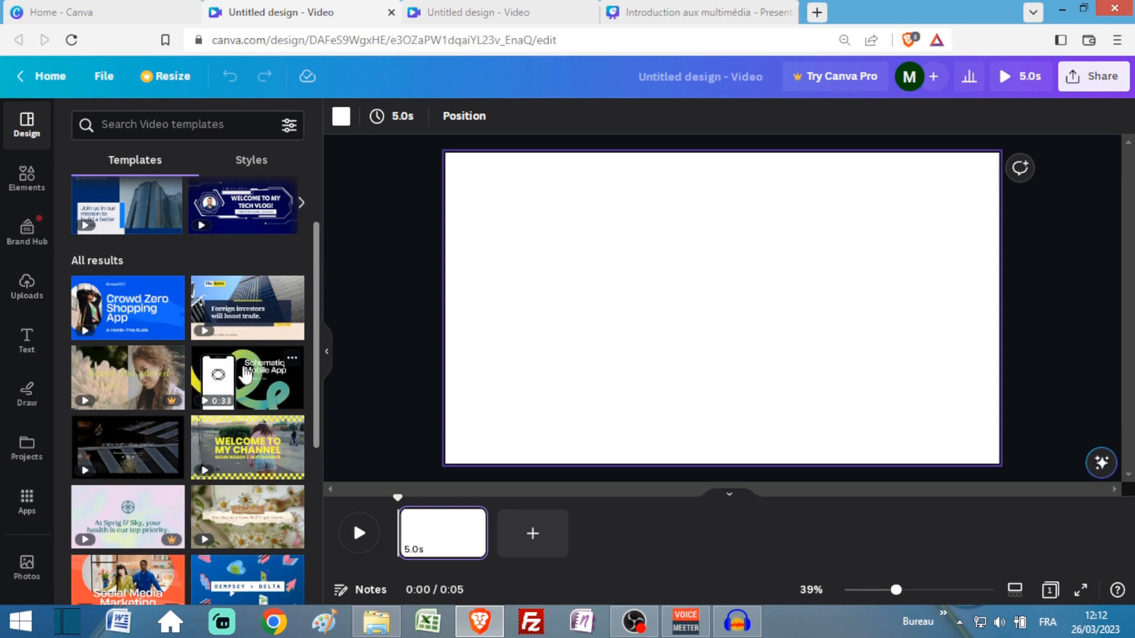
{"action": "scroll", "coordinate": [230, 438], "scroll_direction": "down", "scroll_amount": 1}
{"action": "scroll", "coordinate": [230, 438], "scroll_direction": "down", "scroll_amount": 4}
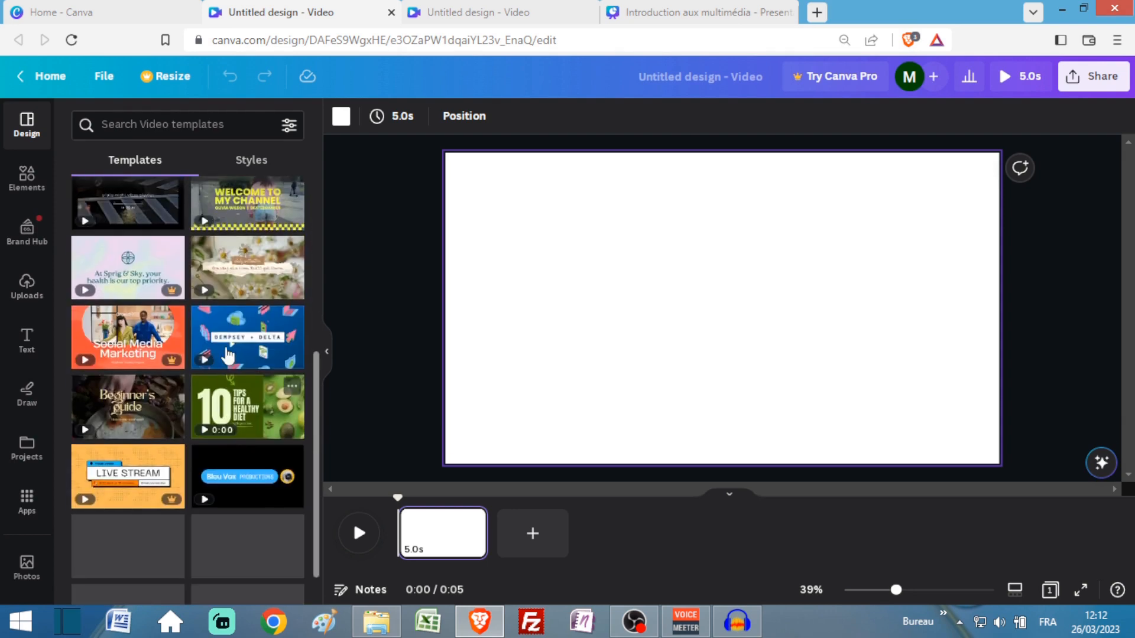
{"action": "scroll", "coordinate": [195, 461], "scroll_direction": "up", "scroll_amount": 6}
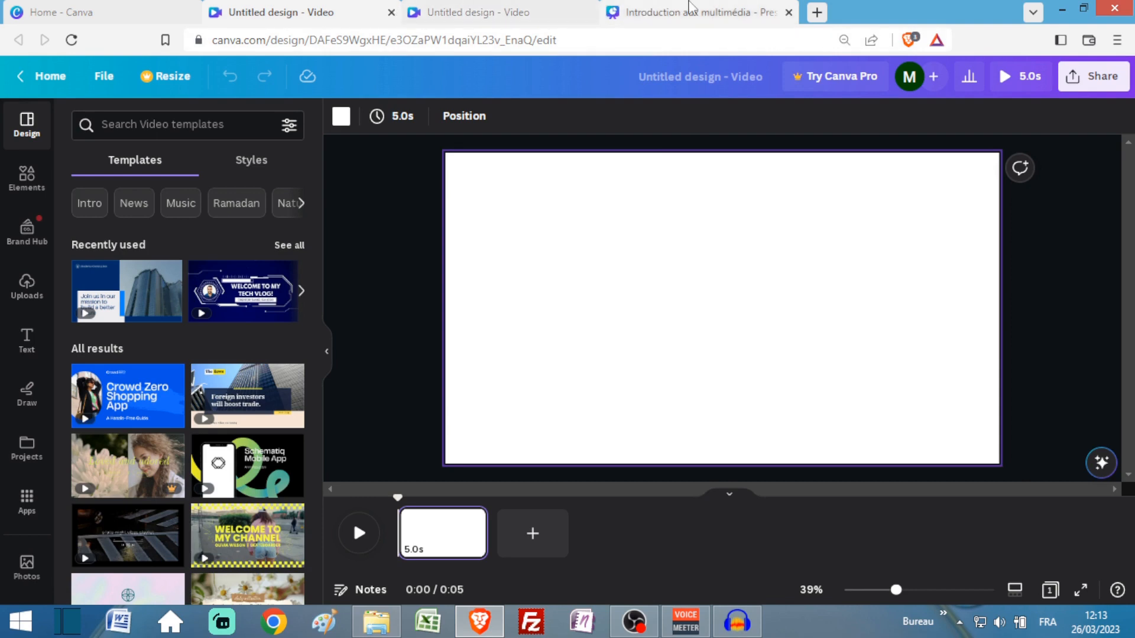
Switch to the "Introduction aux multimédia" presentation and select its pages 1 to 4.
{"action": "left_click", "coordinate": [692, 12]}
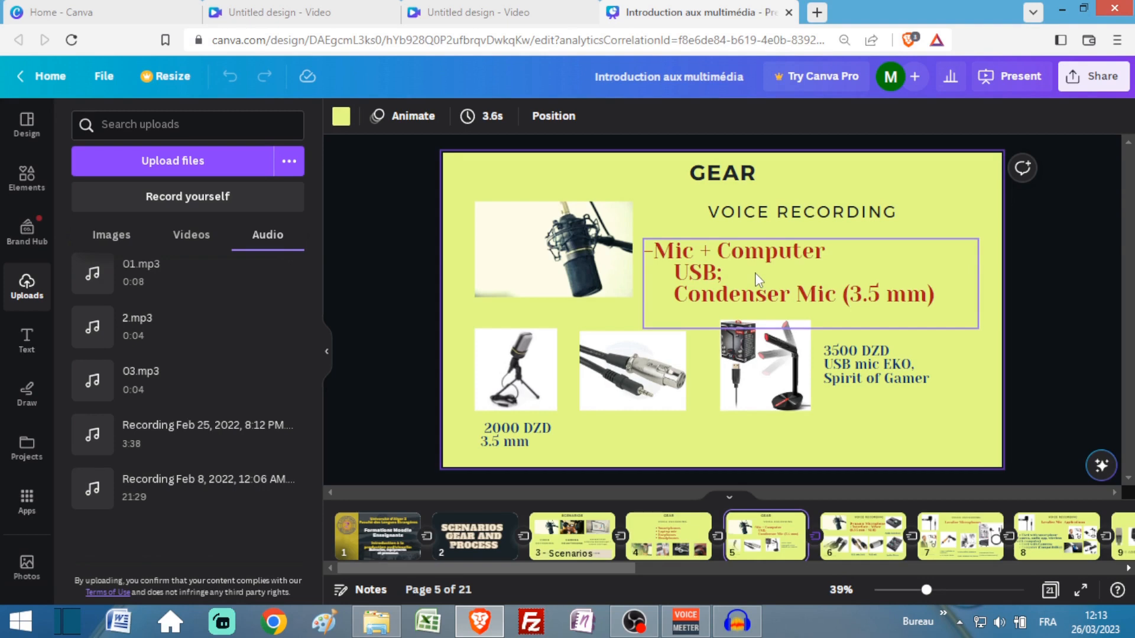
{"action": "scroll", "coordinate": [754, 272], "scroll_direction": "up", "scroll_amount": 1}
{"action": "scroll", "coordinate": [465, 499], "scroll_direction": "down", "scroll_amount": 1}
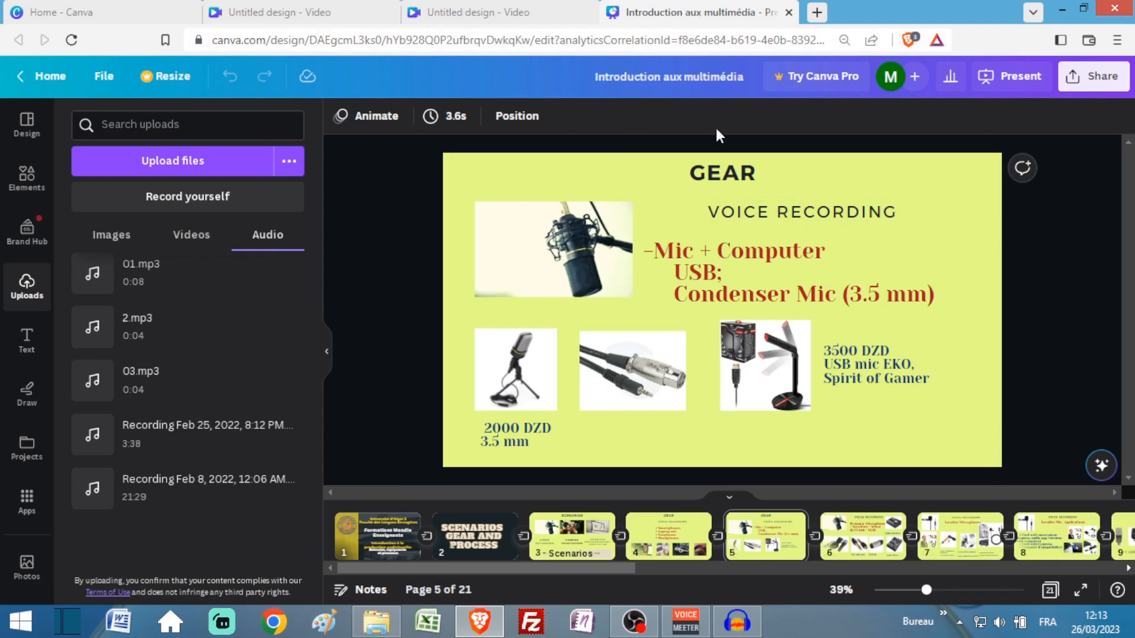
{"action": "left_click", "coordinate": [384, 556]}
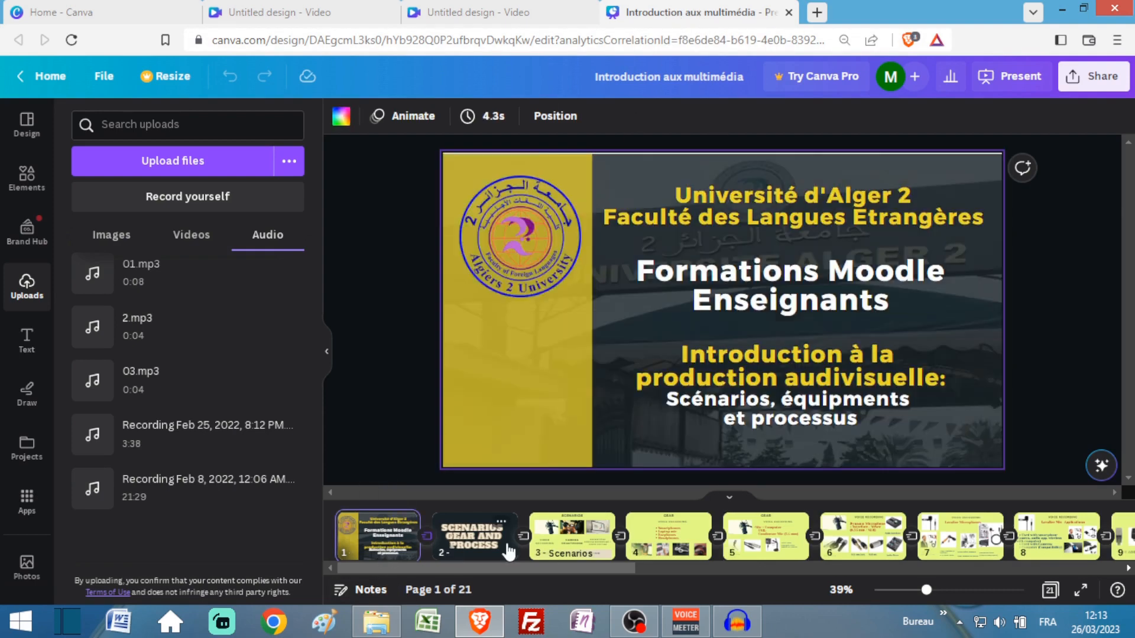
{"action": "left_click", "coordinate": [560, 541], "text": "ctrl"}
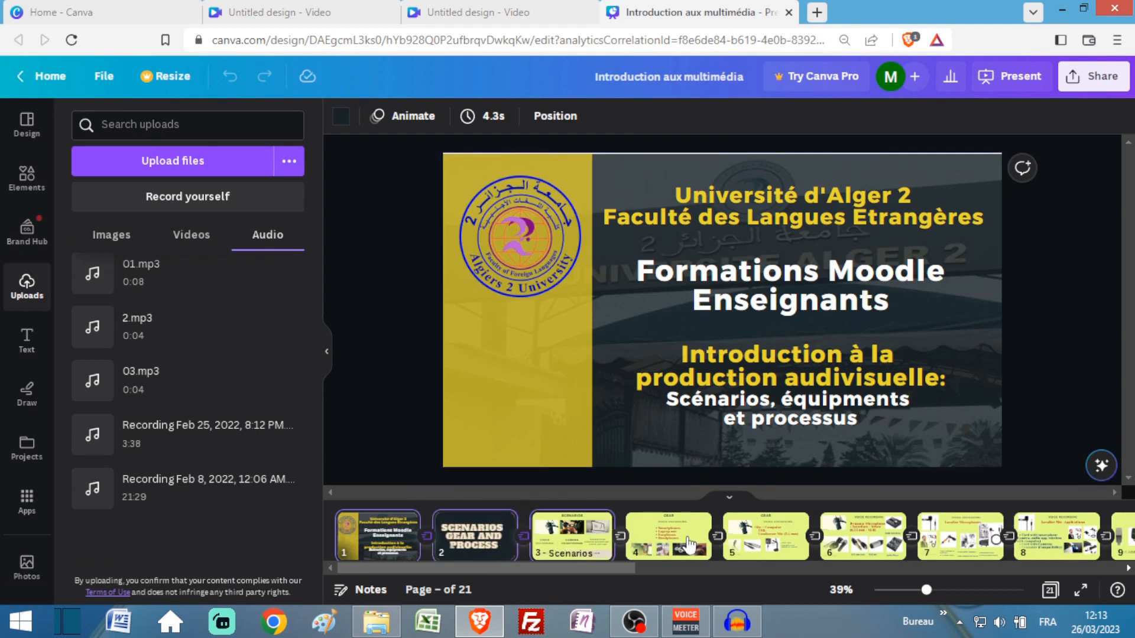
{"action": "left_click", "coordinate": [661, 540], "text": "ctrl"}
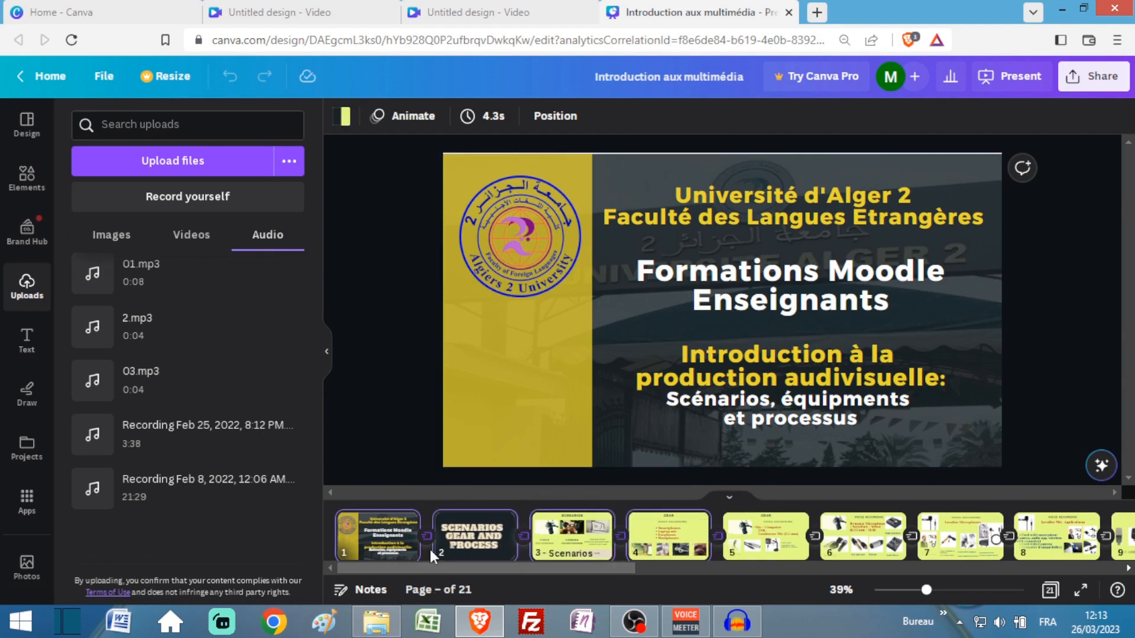
Select pages 4 and 5 of the presentation together, and return the selection to page 1 only.
{"action": "left_click", "coordinate": [679, 545]}
{"action": "left_click", "coordinate": [770, 547], "text": "ctrl"}
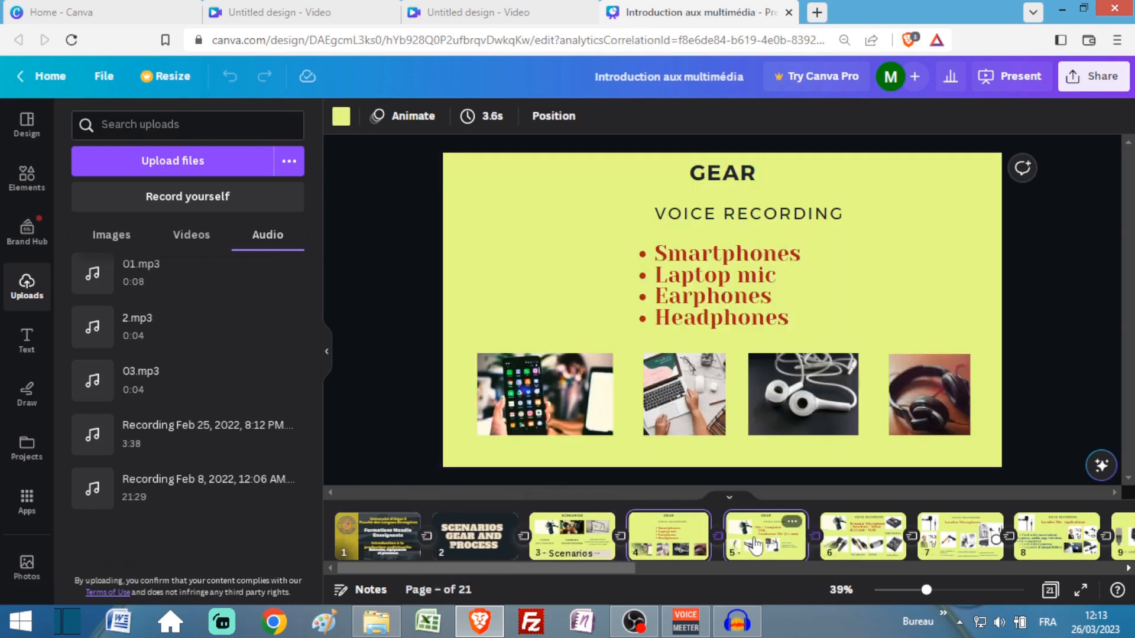
{"action": "left_click", "coordinate": [780, 541]}
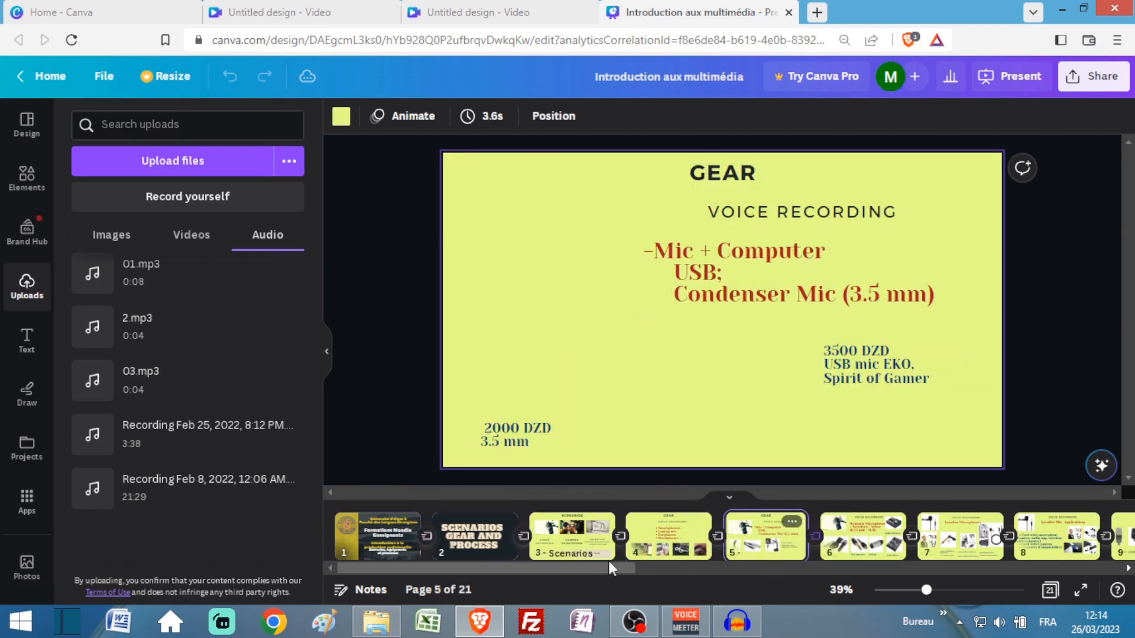
{"action": "left_click", "coordinate": [391, 536]}
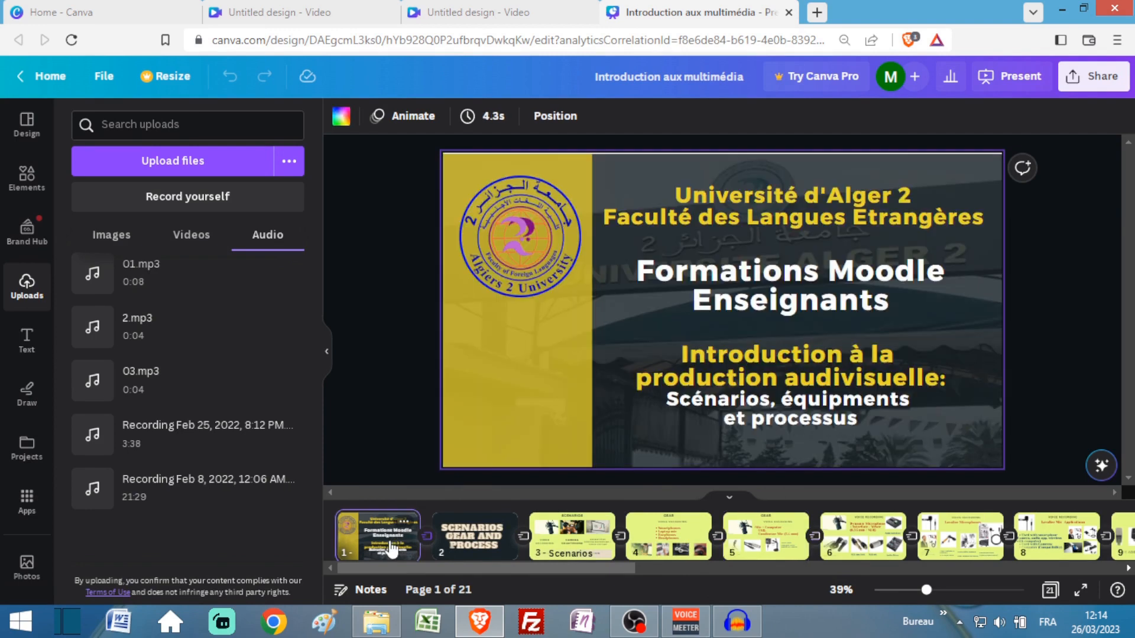
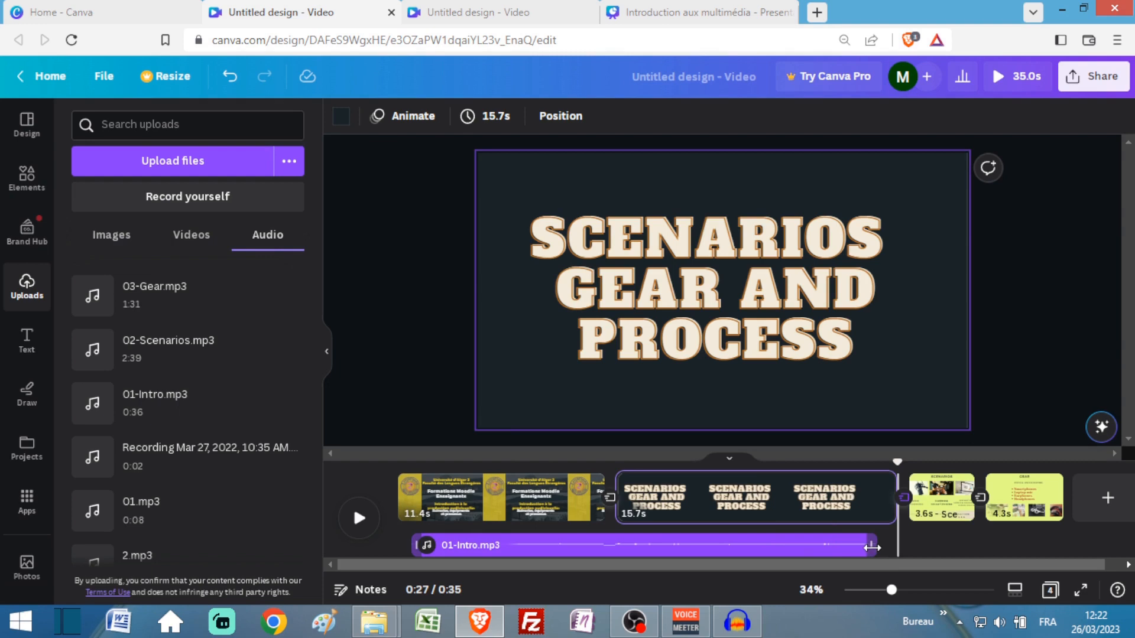
Move the 01-Intro.mp3 track to start at 0.0 s and set its length to 27.1 s, ending with the second page.
{"action": "left_click_drag", "start_coordinate": [871, 547], "coordinate": [795, 553]}
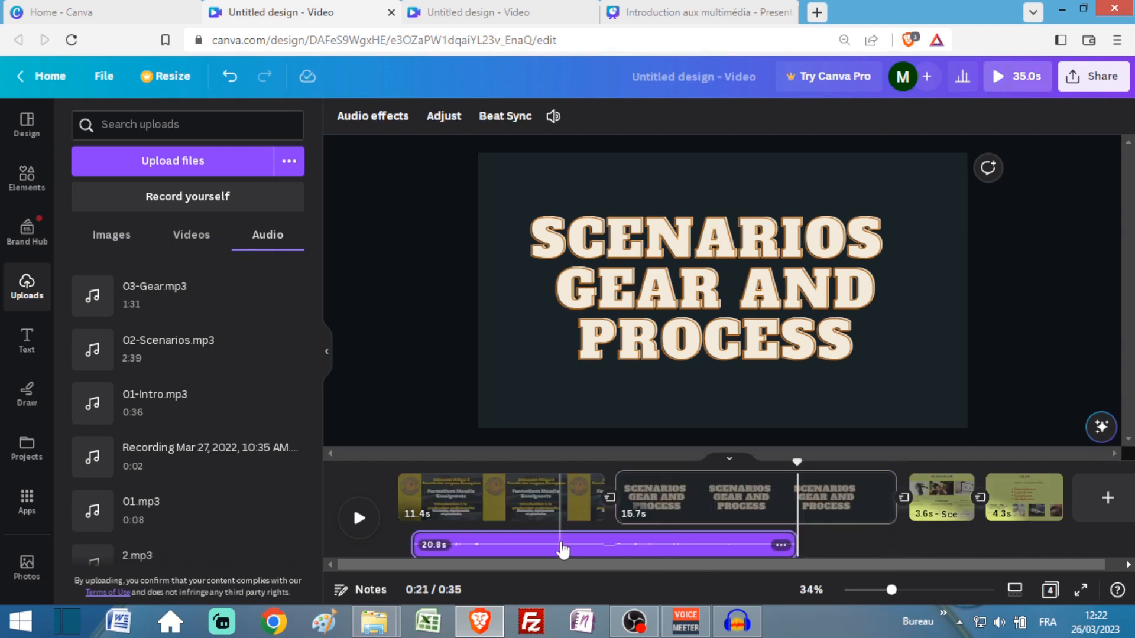
{"action": "left_click_drag", "start_coordinate": [563, 550], "coordinate": [532, 554]}
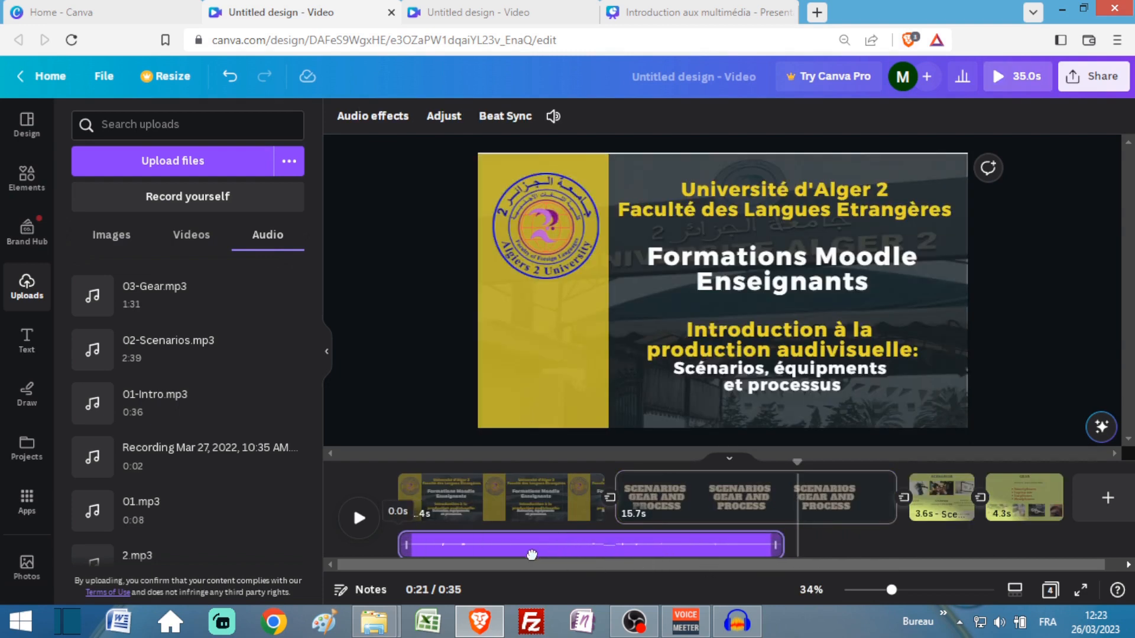
{"action": "left_click_drag", "start_coordinate": [781, 549], "coordinate": [896, 546]}
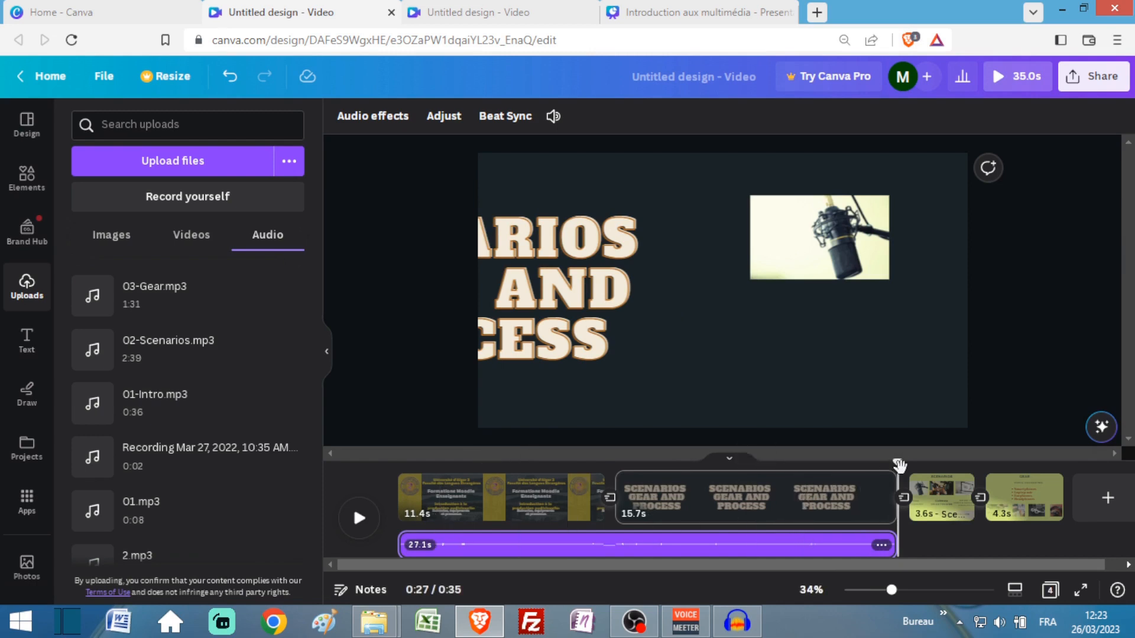
Play the timeline from 20.7 s and extend the 01-Intro.mp3 track to 35.0 s.
{"action": "left_click_drag", "start_coordinate": [897, 464], "coordinate": [781, 471]}
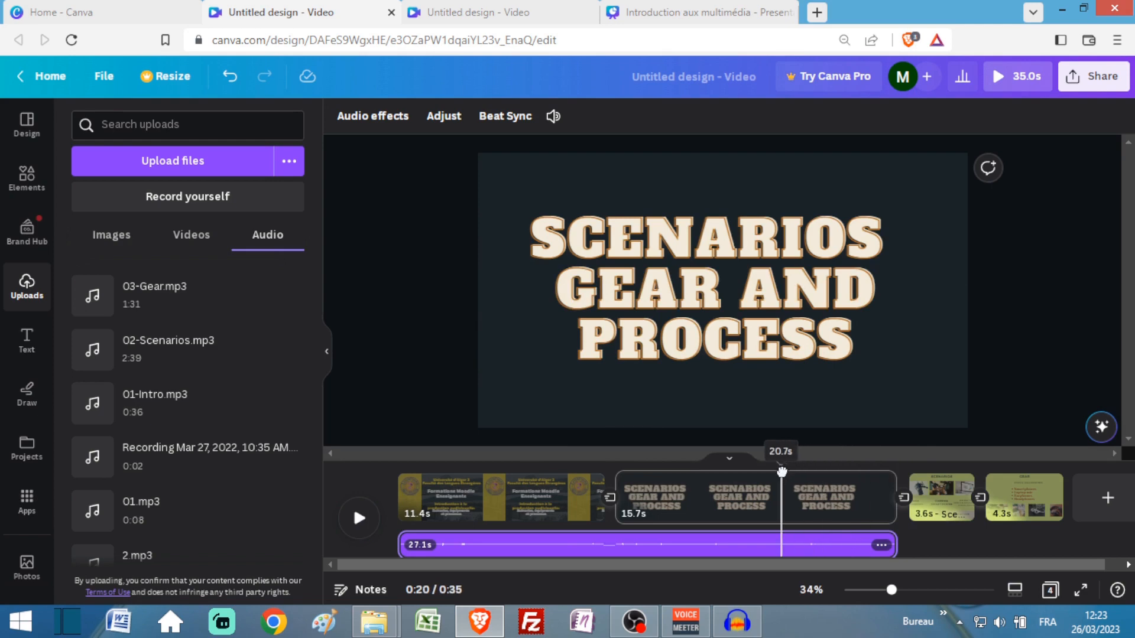
{"action": "key", "text": "space"}
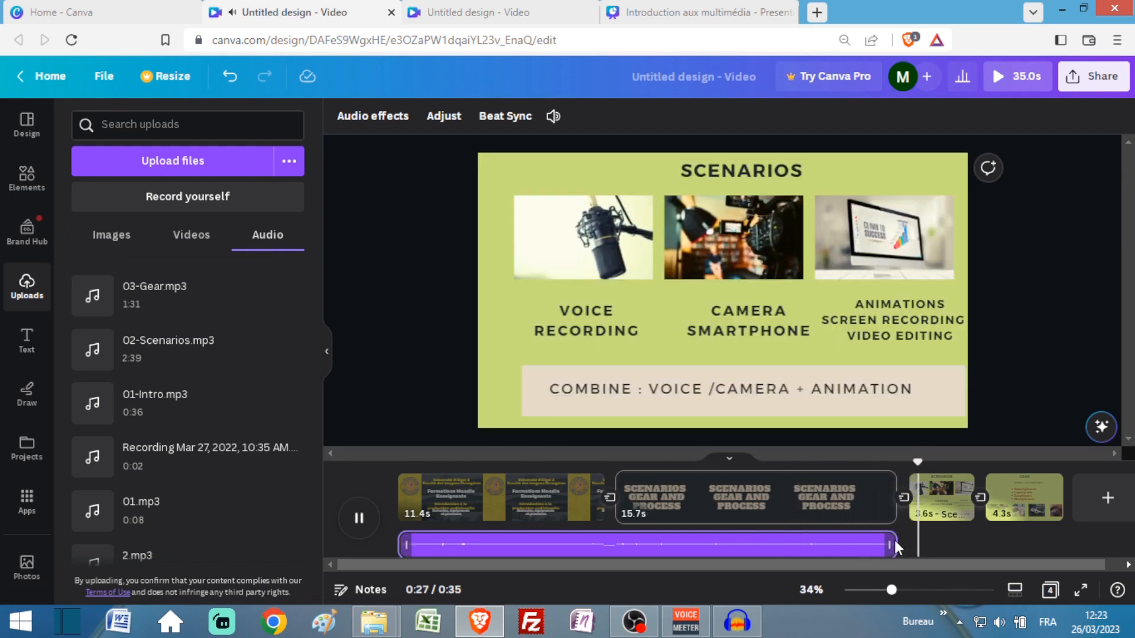
{"action": "left_click_drag", "start_coordinate": [895, 545], "coordinate": [1067, 541]}
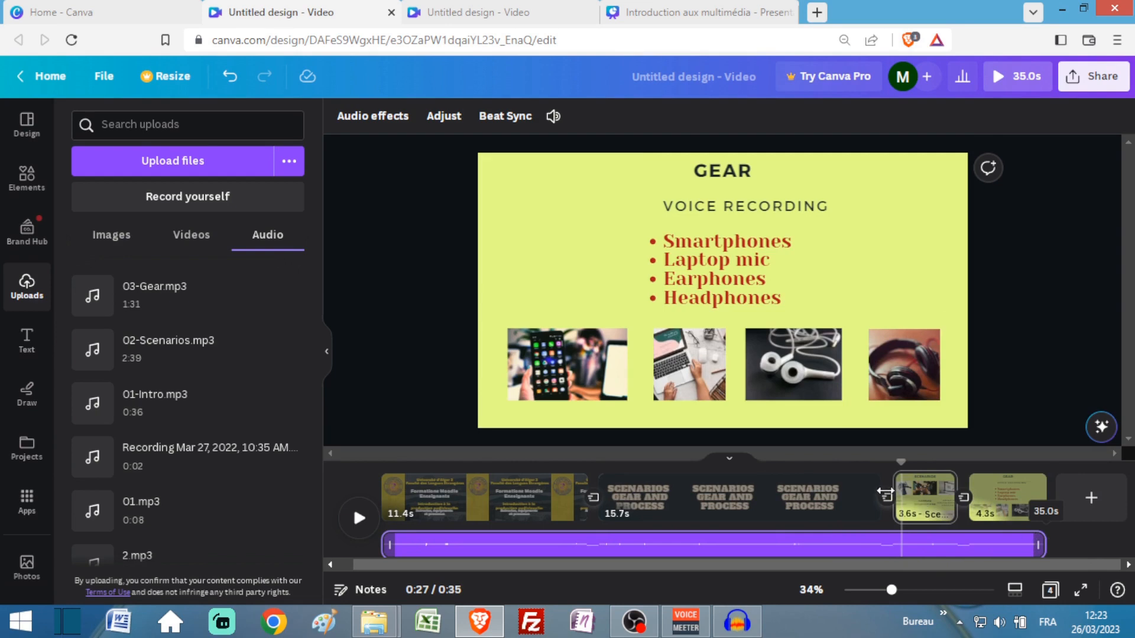
Lengthen the "Scenarios Gear and Process" page to 24.6 s so it runs past the end of the intro audio.
{"action": "left_click", "coordinate": [1048, 486]}
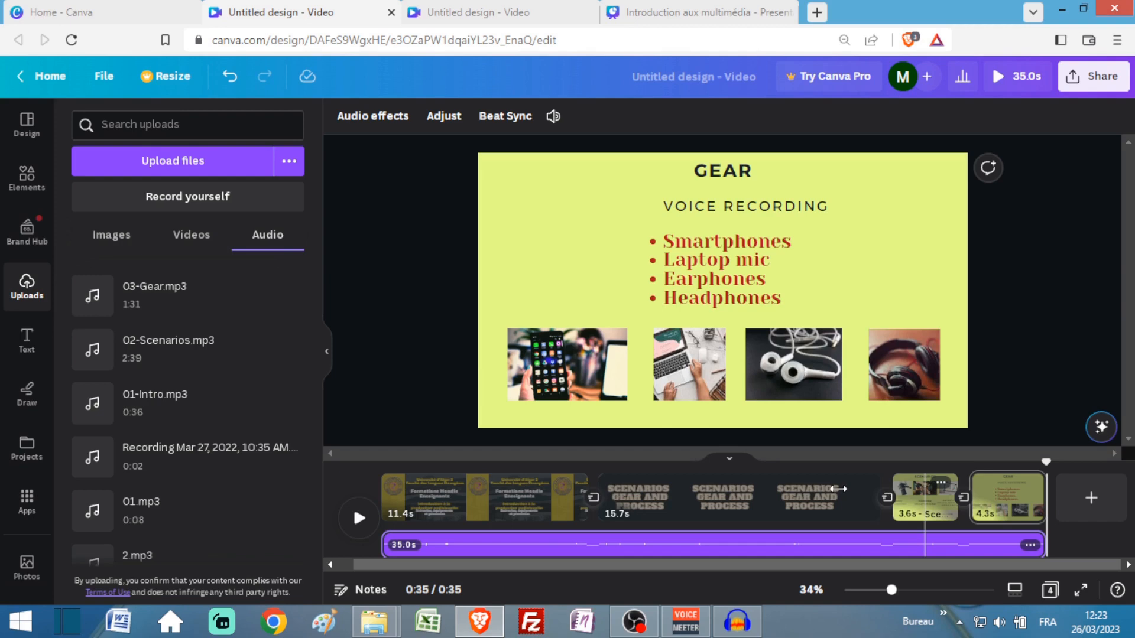
{"action": "left_click", "coordinate": [857, 490]}
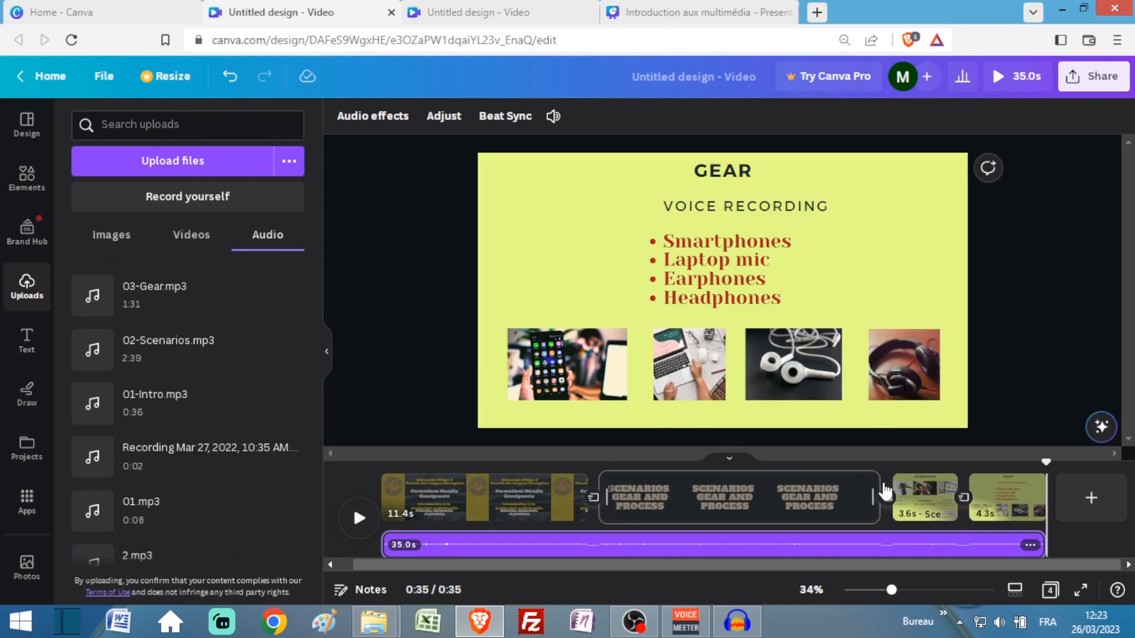
{"action": "left_click_drag", "start_coordinate": [875, 493], "coordinate": [916, 484]}
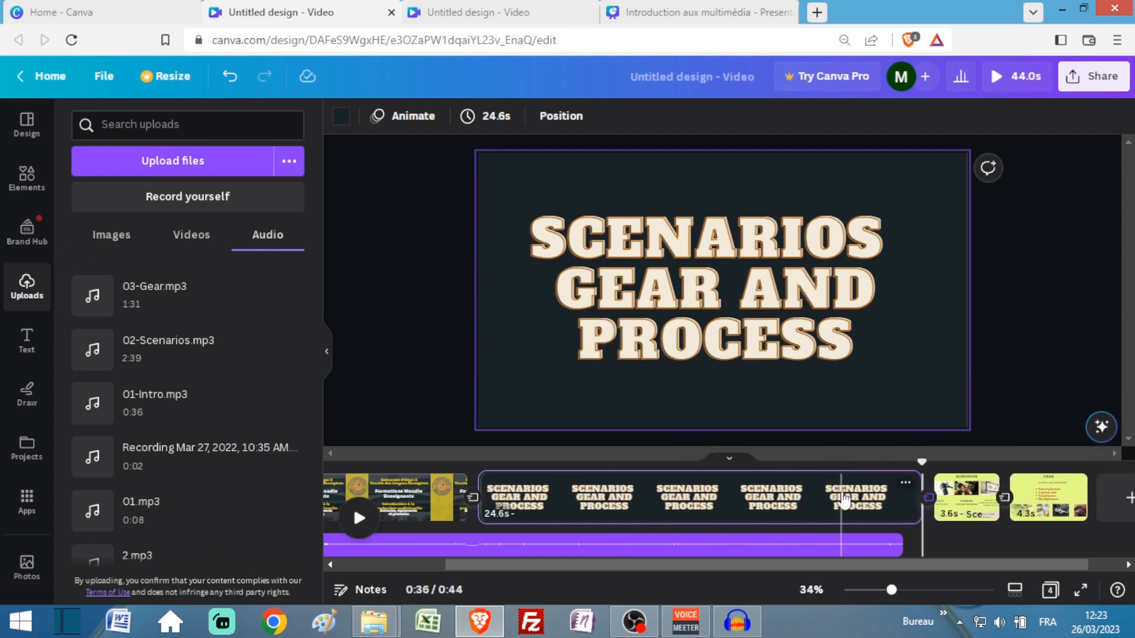
Play back the end of the intro audio over the second page, and switch to Voicemeeter Banana.
{"action": "left_click", "coordinate": [843, 501]}
{"action": "key", "text": "space"}
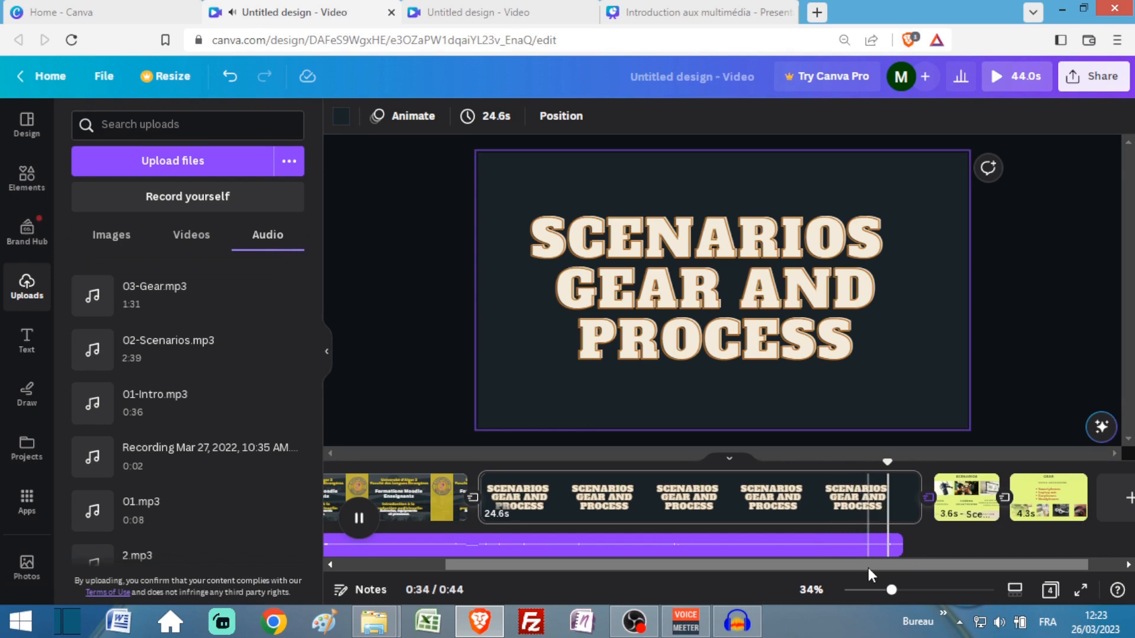
{"action": "key", "text": "space"}
{"action": "left_click", "coordinate": [679, 631]}
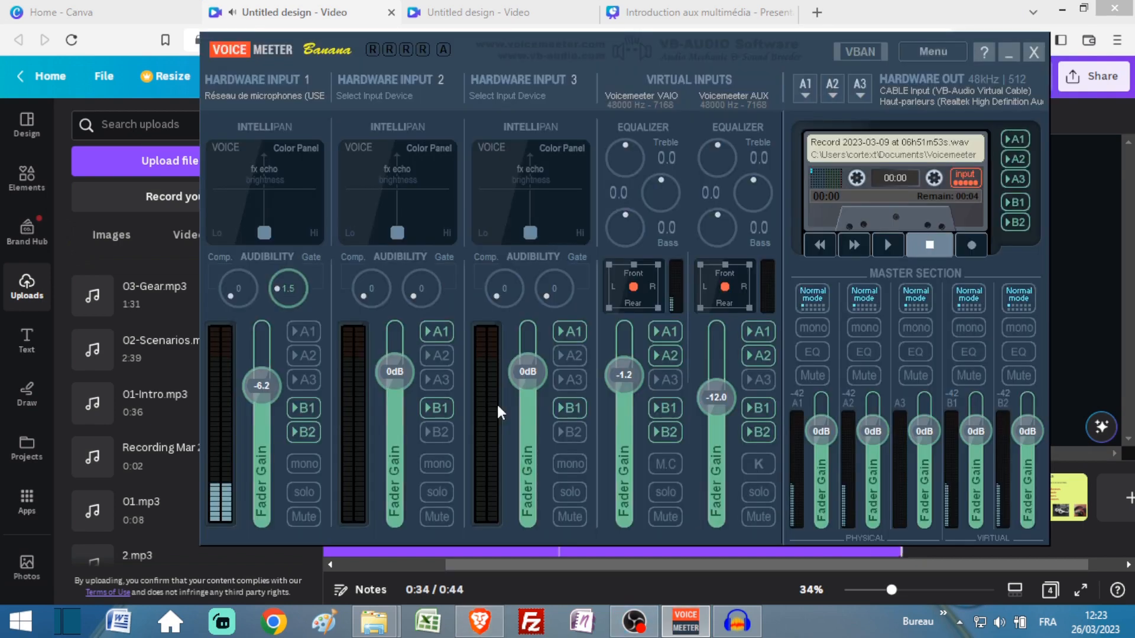
Raise the Voicemeeter VAIO fader gain to 8.1, return to the Canva video and play back the end of the intro audio.
{"action": "left_click_drag", "start_coordinate": [625, 376], "coordinate": [626, 356]}
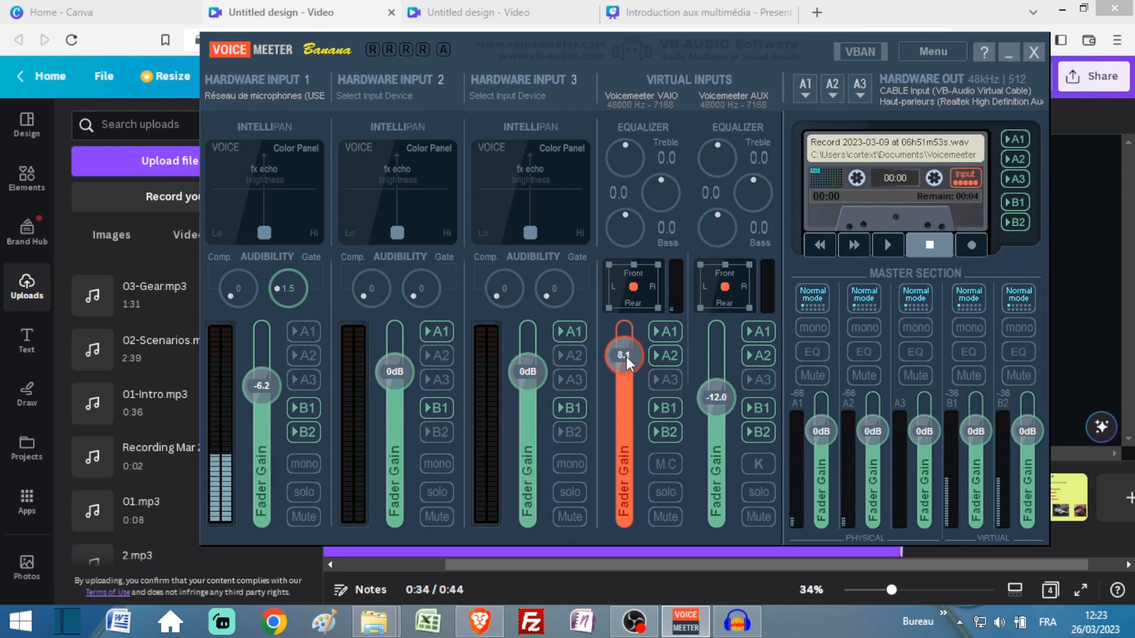
{"action": "left_click", "coordinate": [1005, 49]}
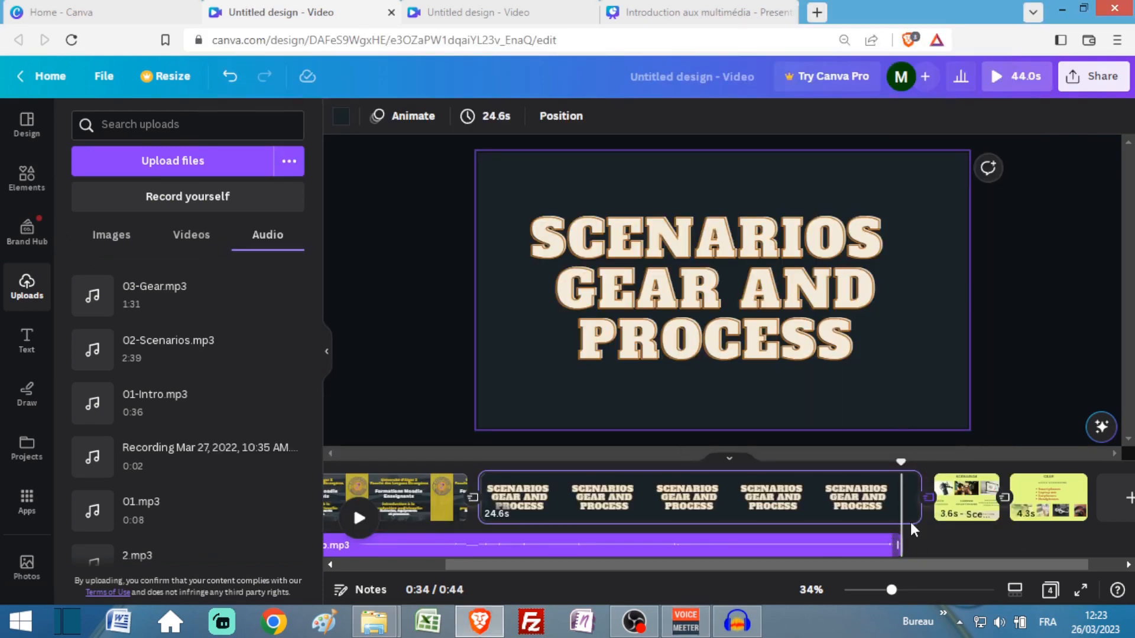
{"action": "key", "text": "space"}
{"action": "key", "text": "space"}
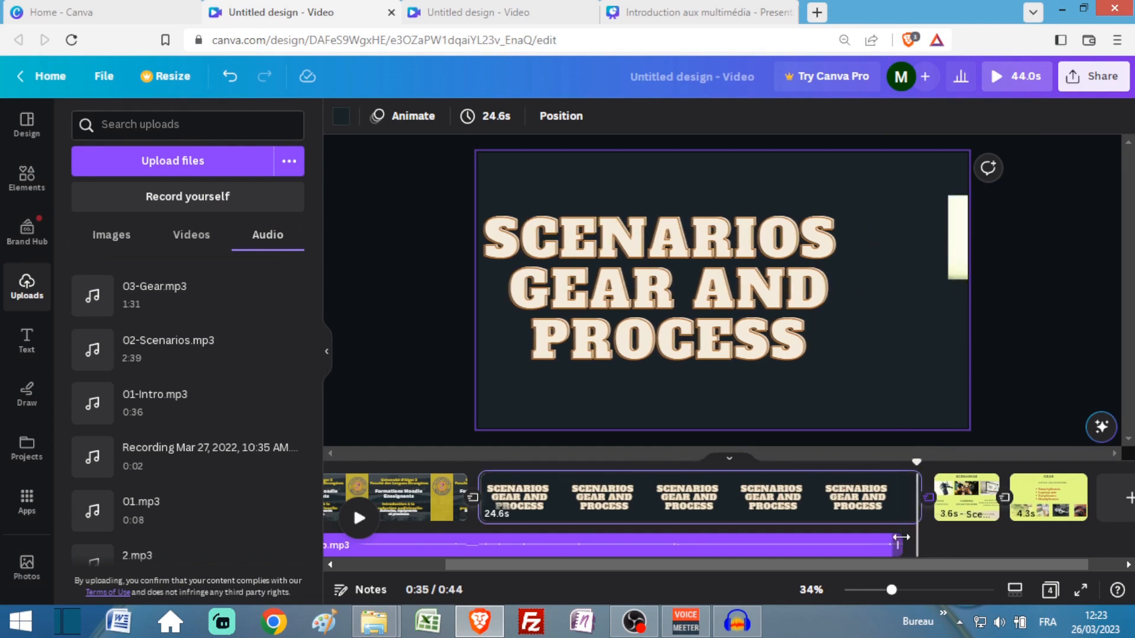
Extend the 01-Intro.mp3 track slightly at its end and shorten the "Scenarios Gear and Process" page to 23.3 s.
{"action": "left_click_drag", "start_coordinate": [900, 537], "coordinate": [942, 535]}
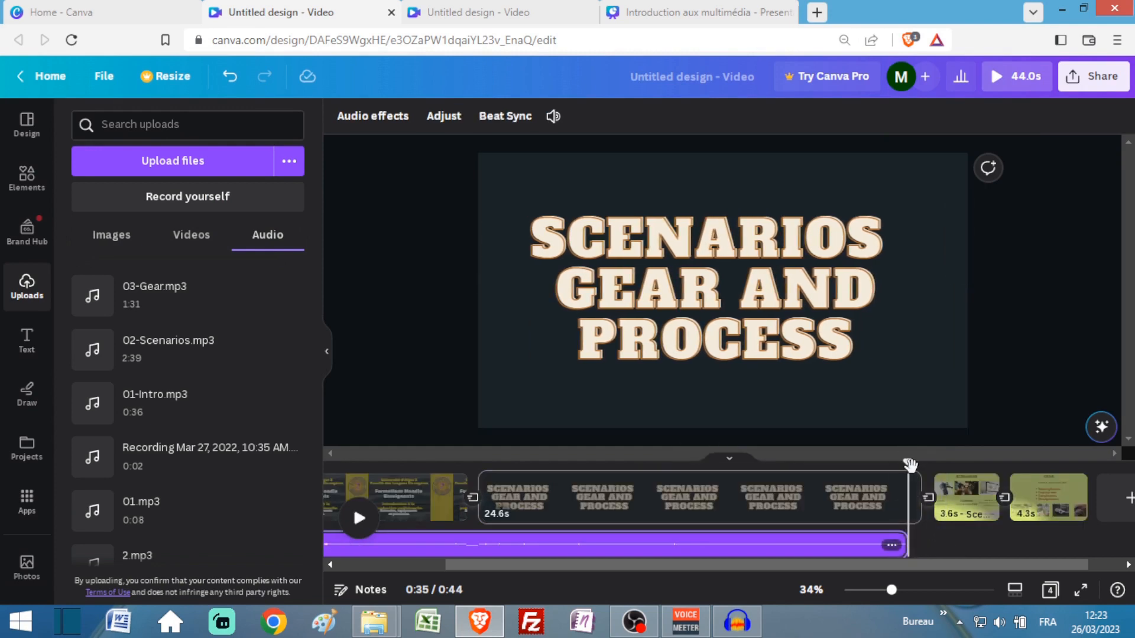
{"action": "left_click_drag", "start_coordinate": [909, 465], "coordinate": [870, 465]}
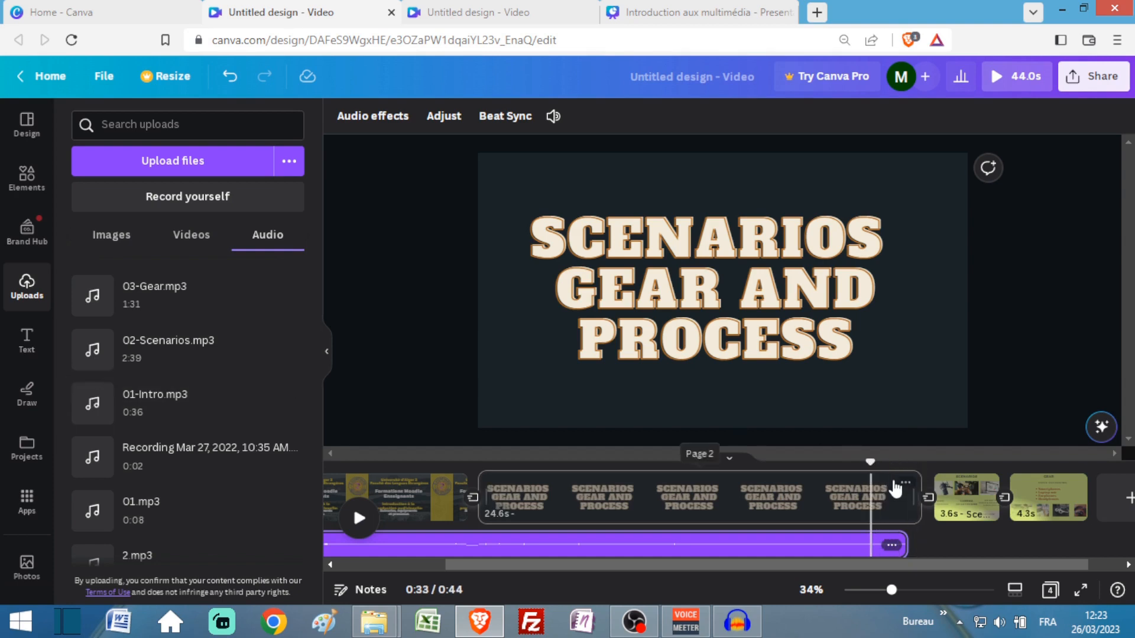
{"action": "left_click_drag", "start_coordinate": [913, 497], "coordinate": [880, 499]}
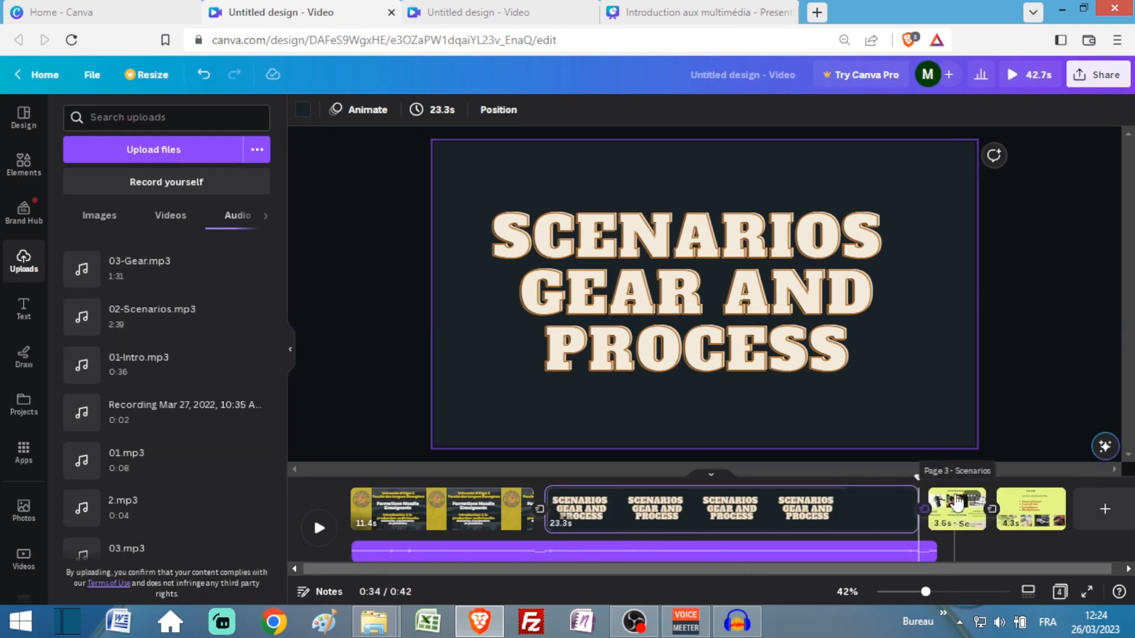
Show the Scenarios page and preview the uploaded 02-Scenarios.mp3 recording.
{"action": "left_click", "coordinate": [957, 503]}
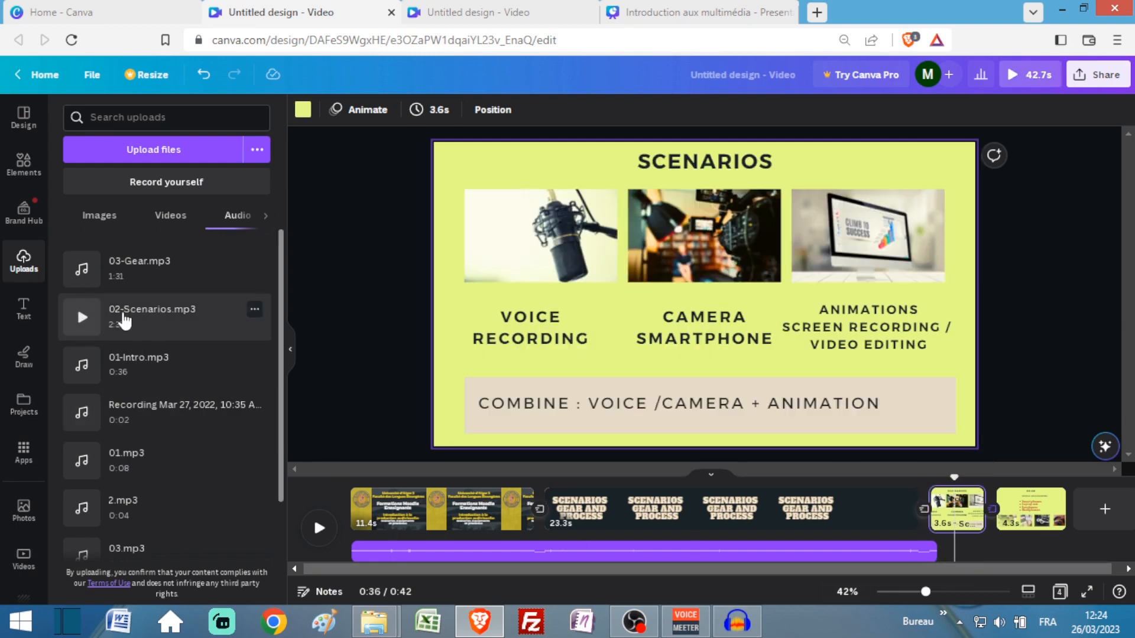
{"action": "left_click", "coordinate": [81, 318]}
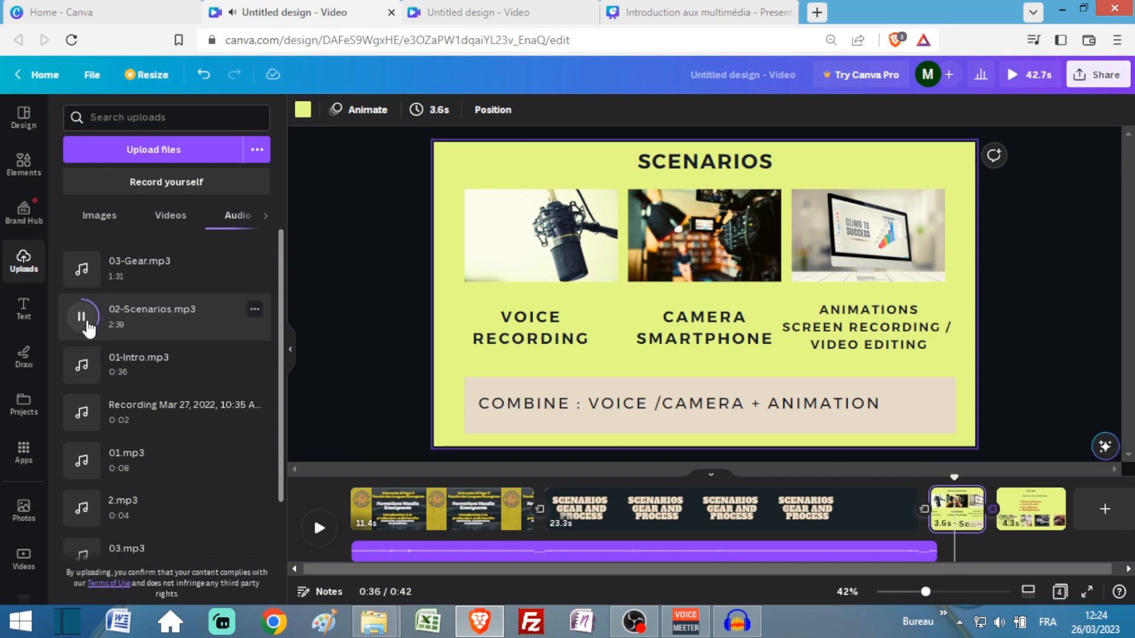
{"action": "left_click", "coordinate": [82, 317]}
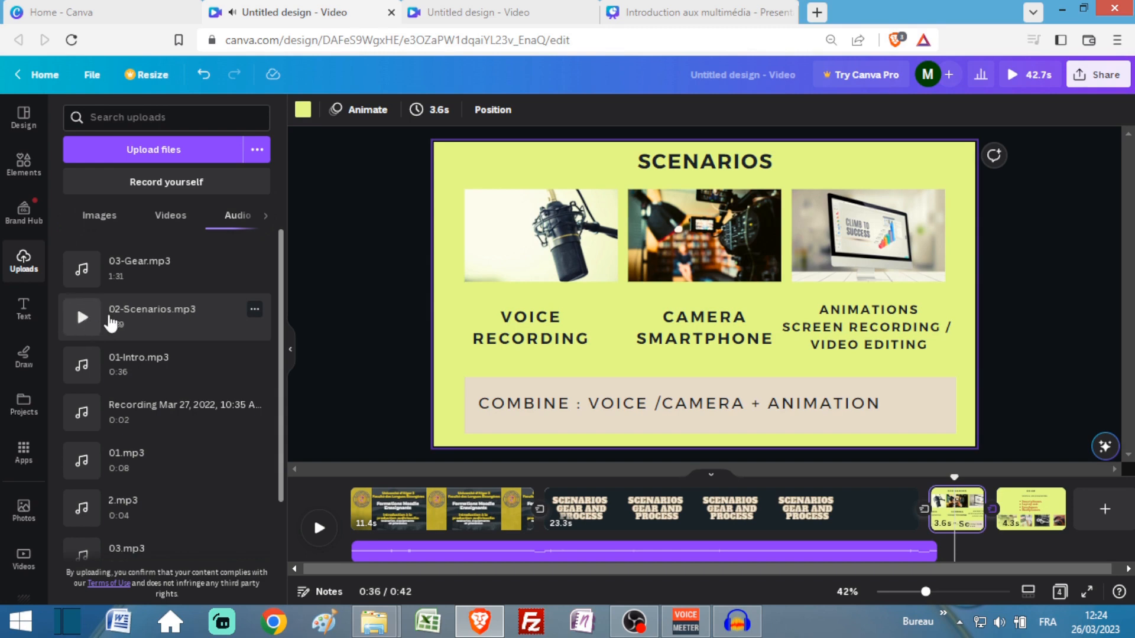
Add 02-Scenarios.mp3 to the timeline so it starts right after the 01-Intro.mp3 track.
{"action": "left_click_drag", "start_coordinate": [134, 319], "coordinate": [964, 548]}
{"action": "key", "text": "ctrl+z"}
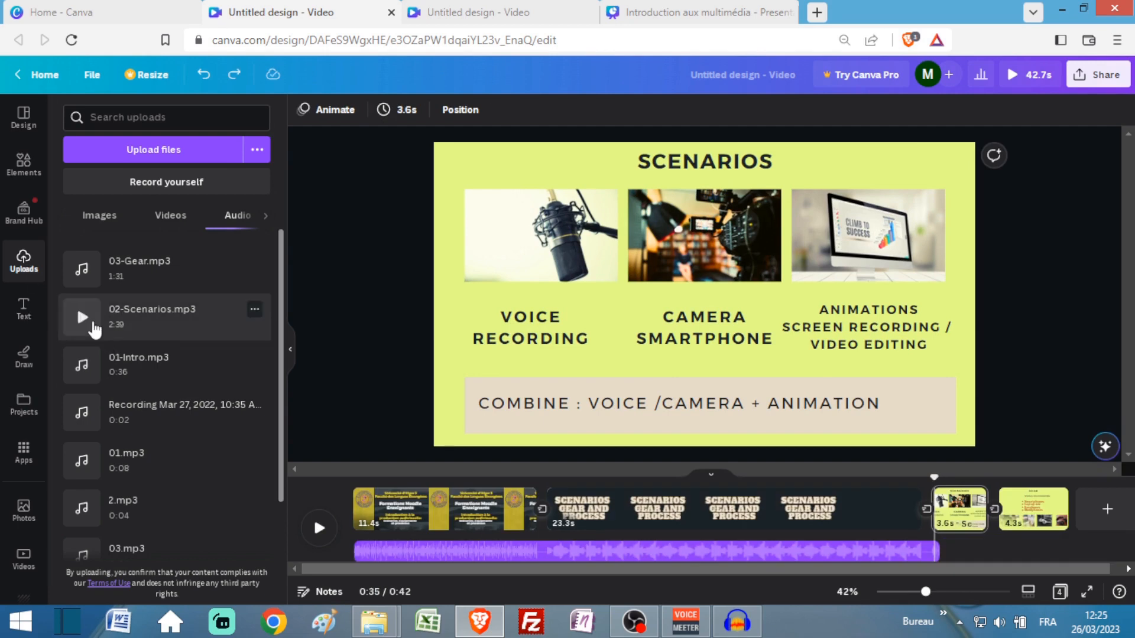
{"action": "left_click_drag", "start_coordinate": [866, 515], "coordinate": [937, 562]}
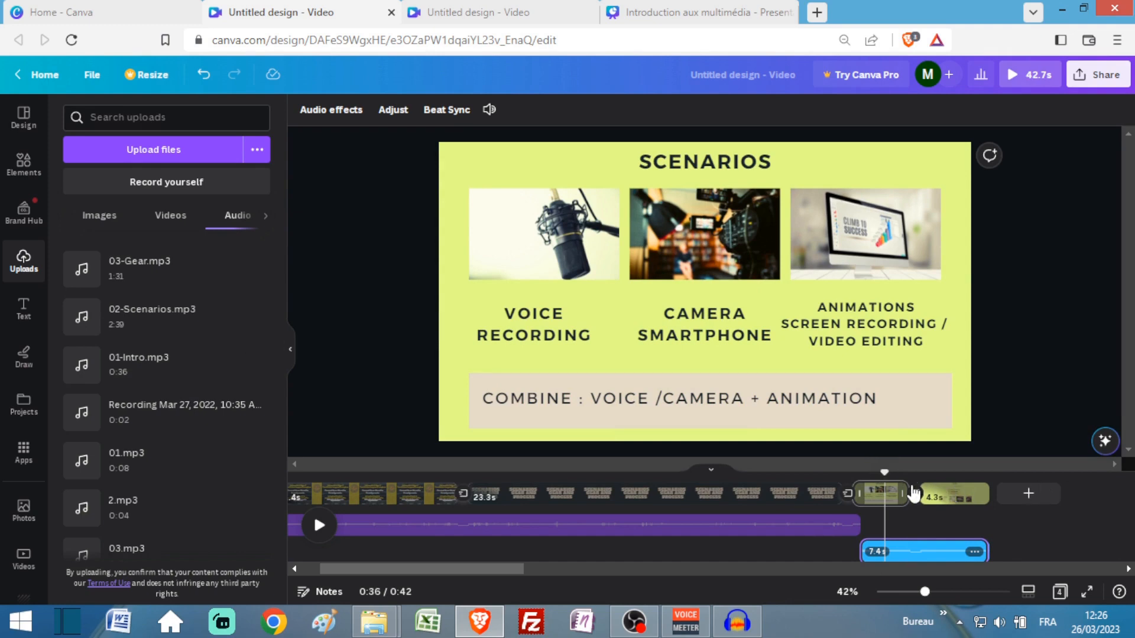
Place the Gear page before the Scenarios page, with durations of 1:04 for Gear and 14.3 s for Scenarios.
{"action": "left_click", "coordinate": [913, 493]}
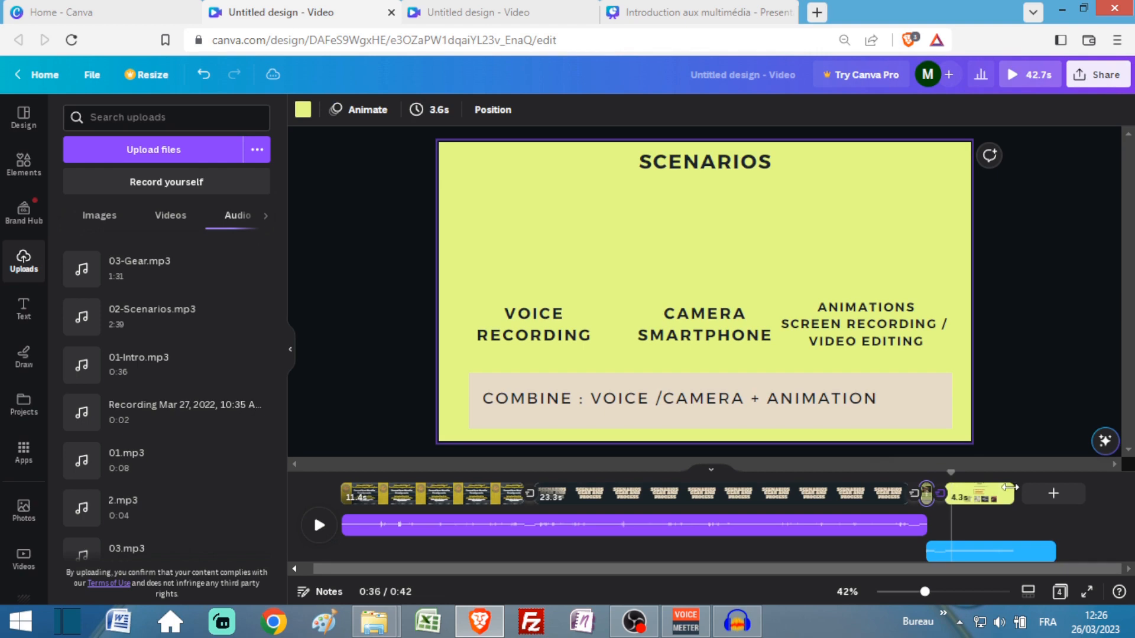
{"action": "left_click_drag", "start_coordinate": [1132, 499], "coordinate": [1131, 491]}
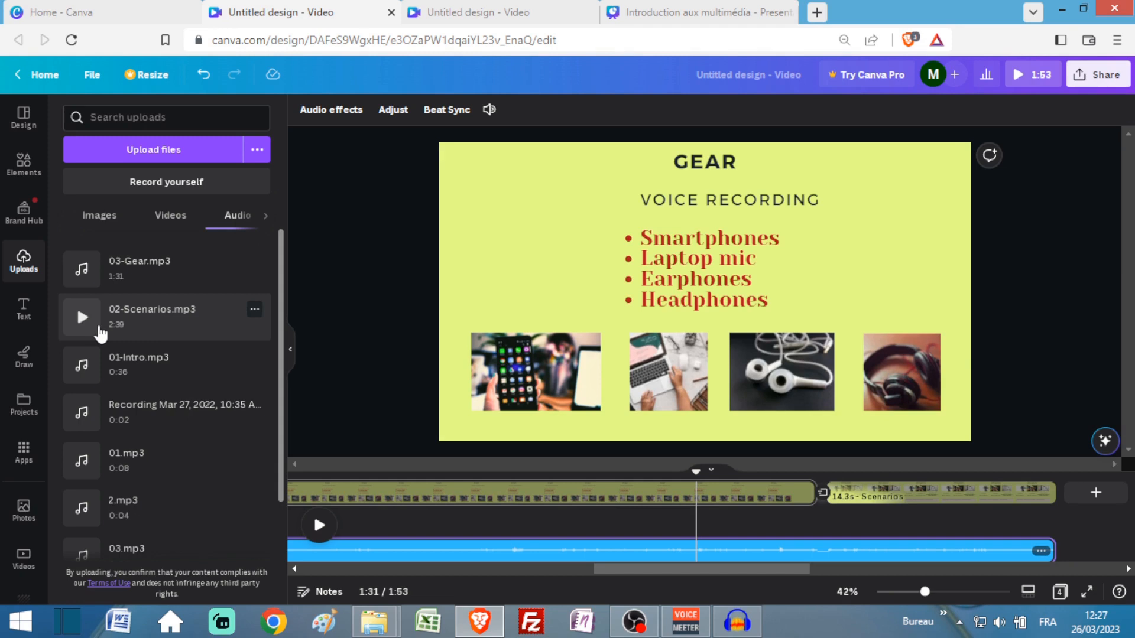
Set the Gear page's timing to 2:35 without applying it to all pages.
{"action": "left_click", "coordinate": [904, 507]}
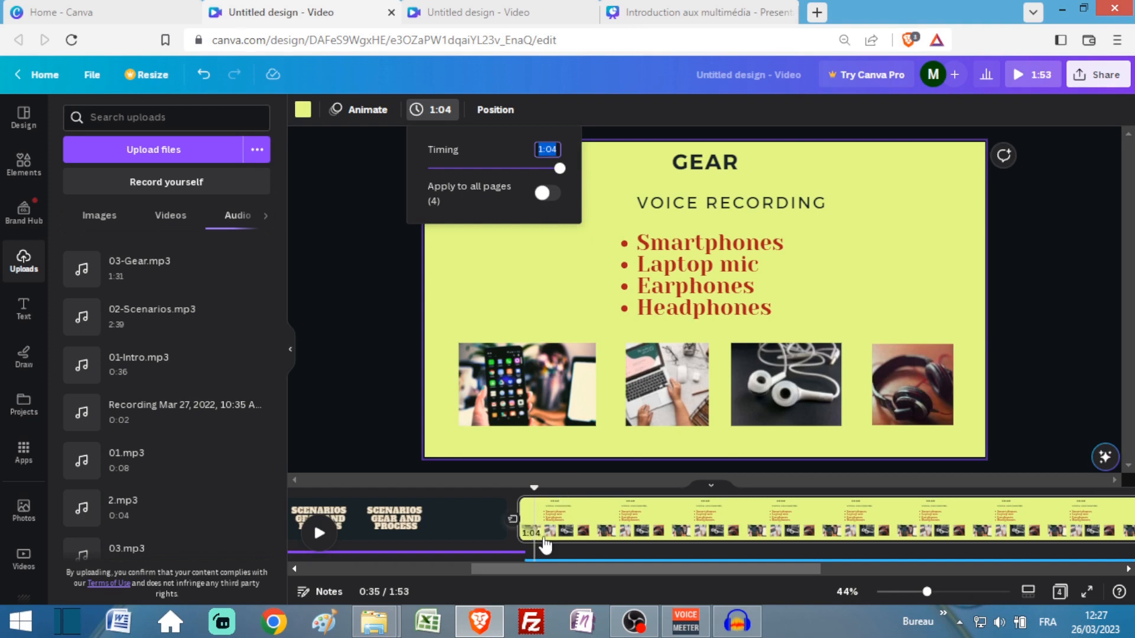
{"action": "mouse_move", "coordinate": [121, 321]}
{"action": "type", "text": "2:35"}
{"action": "key", "text": "Return"}
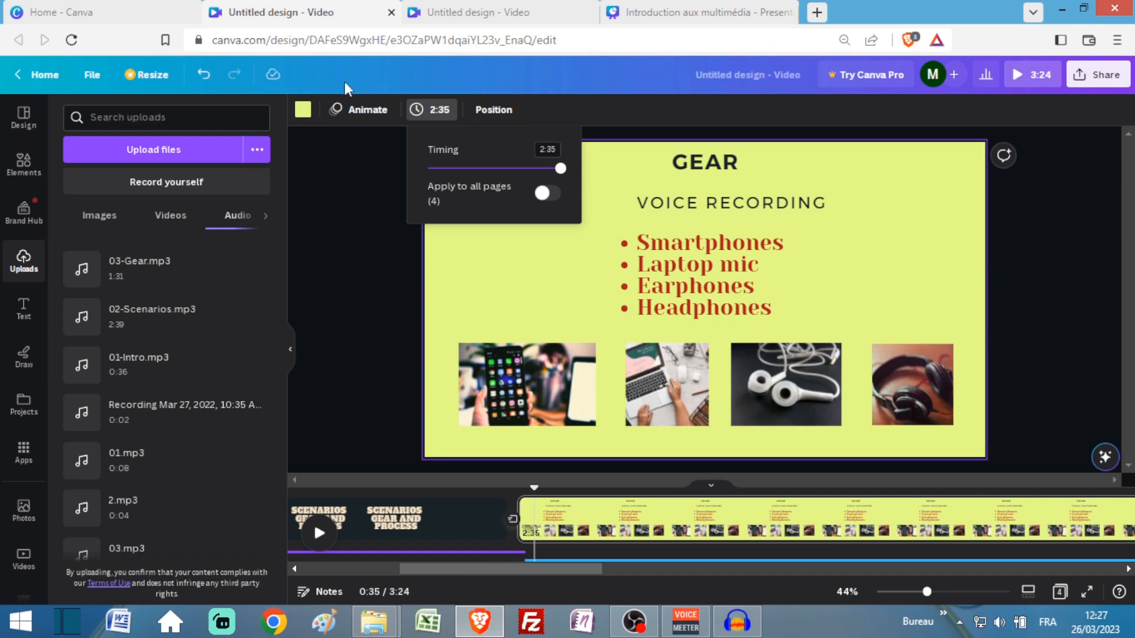
{"action": "left_click", "coordinate": [591, 289]}
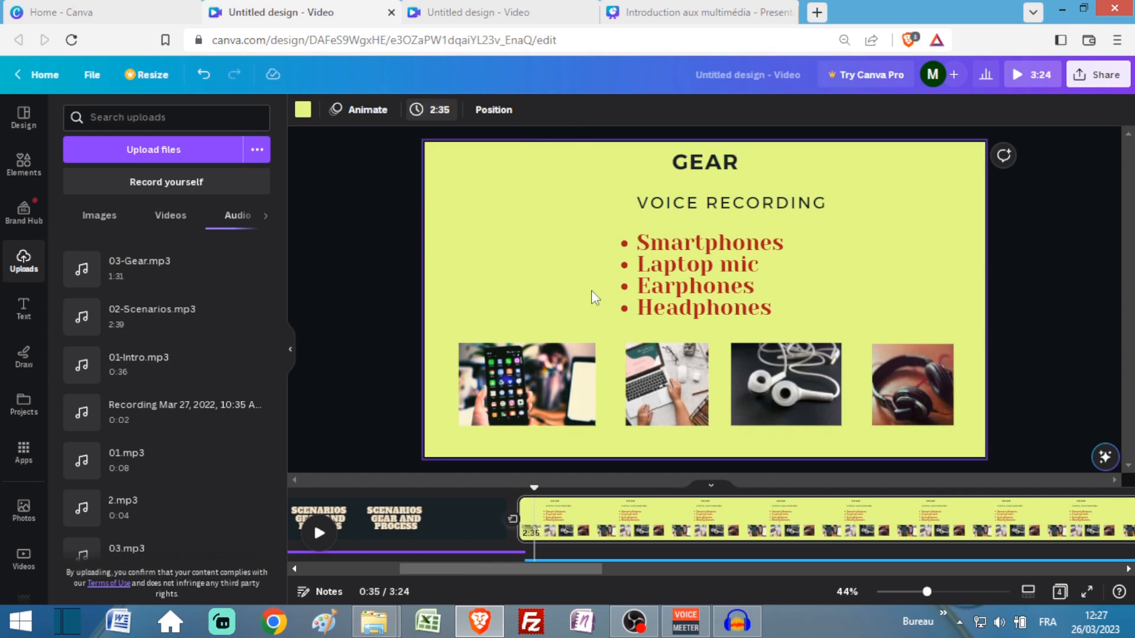
Lengthen the Gear page to 2:39 to match the 02-Scenarios.mp3 recording.
{"action": "left_click_drag", "start_coordinate": [556, 571], "coordinate": [1080, 566]}
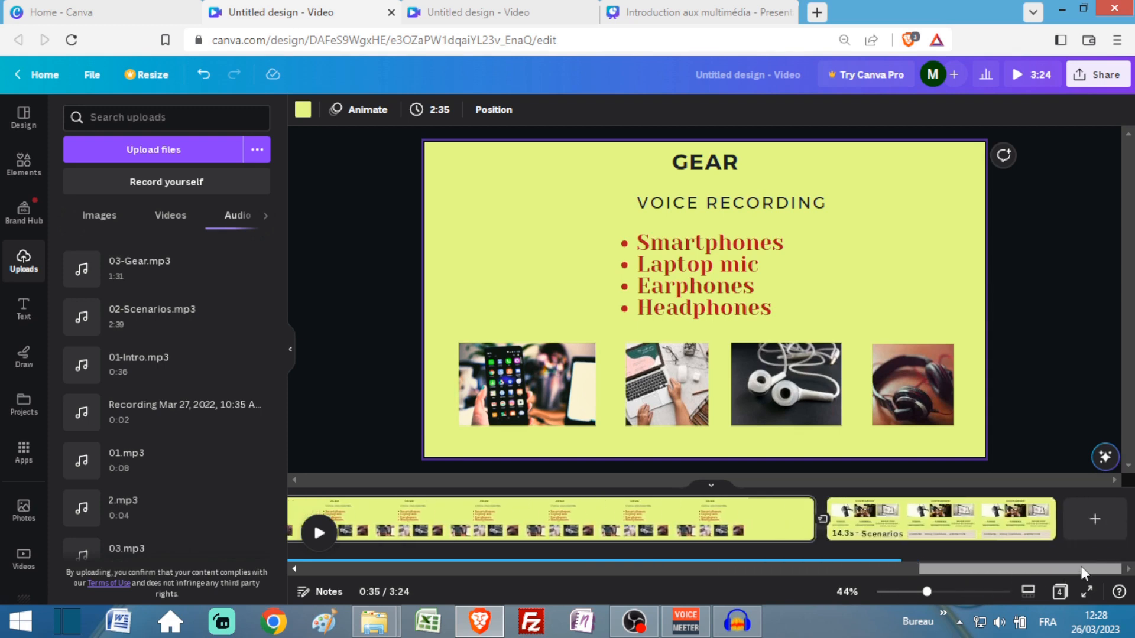
{"action": "left_click", "coordinate": [290, 350]}
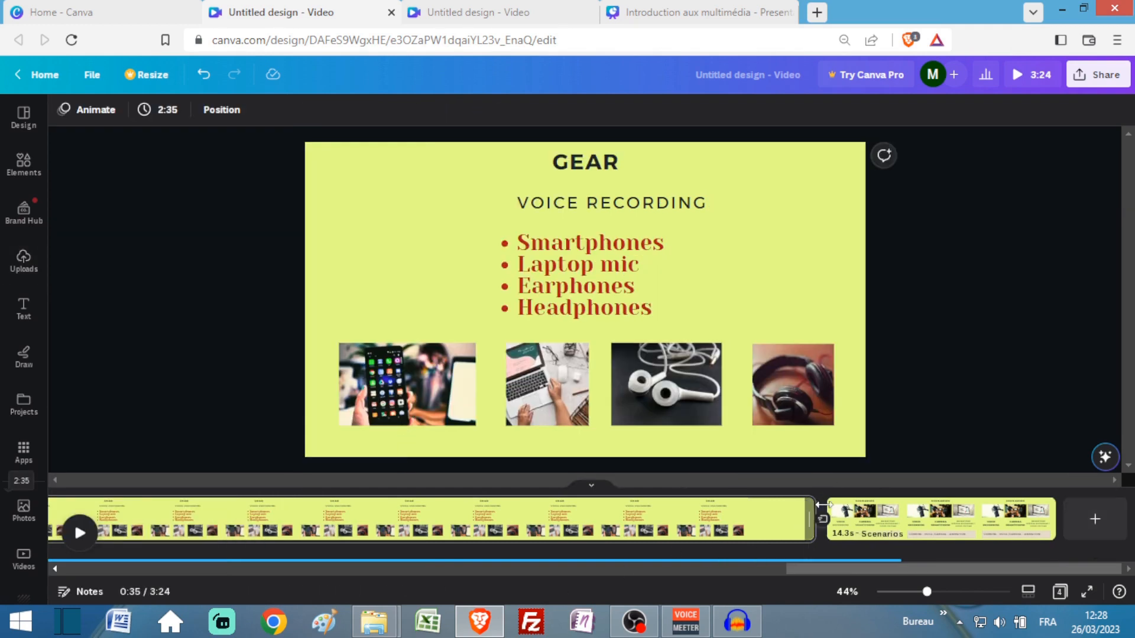
{"action": "left_click_drag", "start_coordinate": [848, 506], "coordinate": [877, 509]}
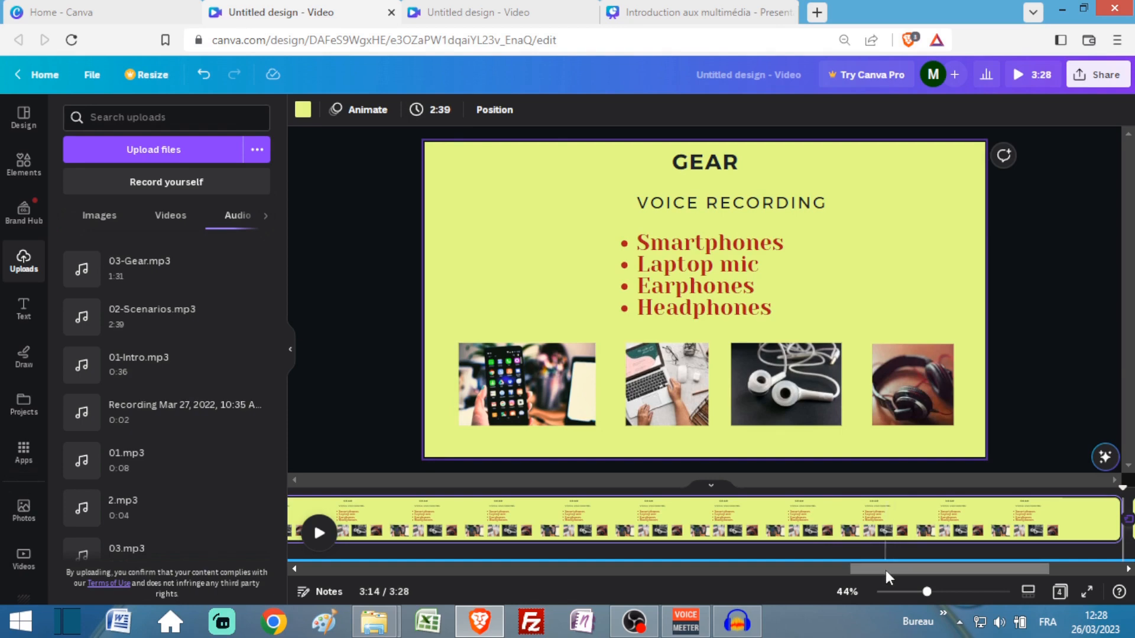
Add 03-Gear.mp3 under the final Scenarios page and move it to start right where the 02-Scenarios.mp3 track ends.
{"action": "left_click_drag", "start_coordinate": [885, 569], "coordinate": [1089, 577]}
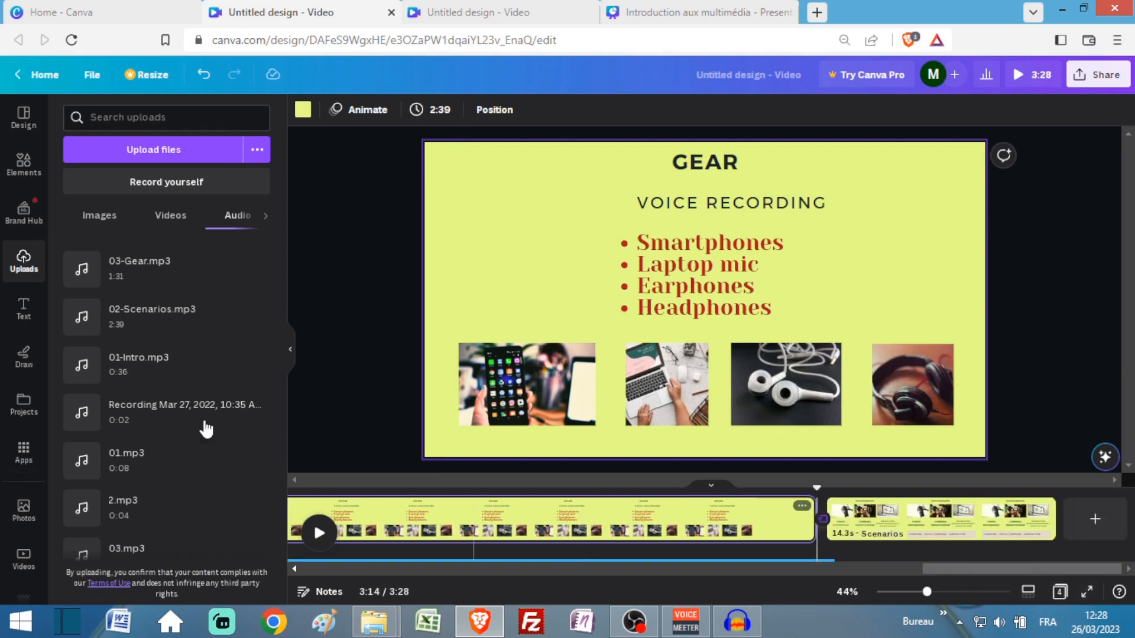
{"action": "left_click_drag", "start_coordinate": [87, 270], "coordinate": [864, 517]}
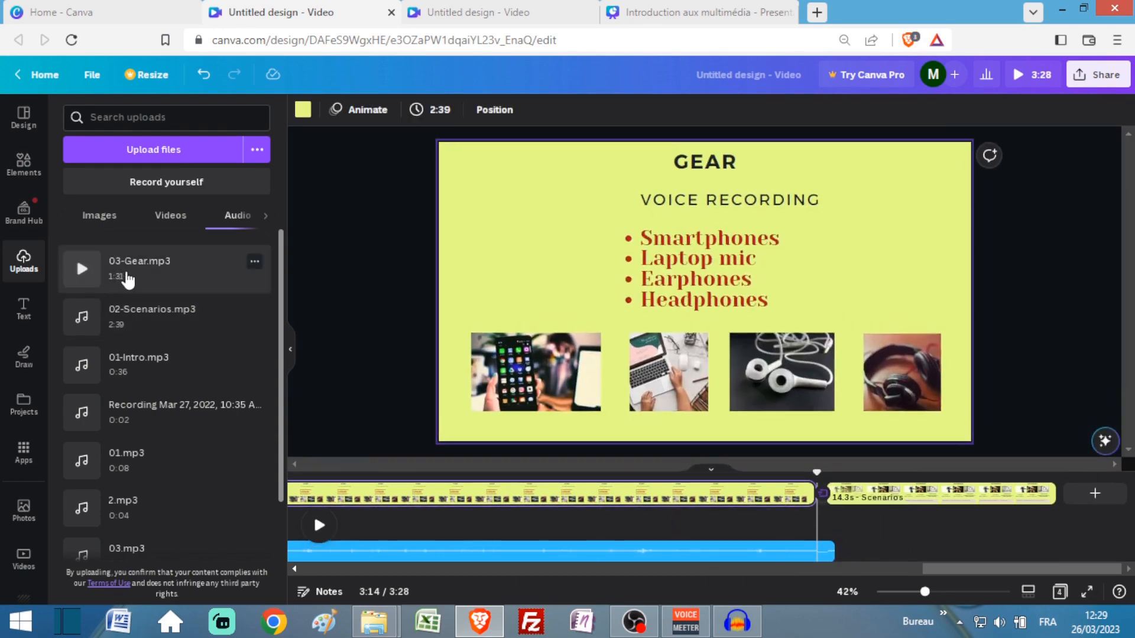
{"action": "left_click_drag", "start_coordinate": [127, 281], "coordinate": [890, 500]}
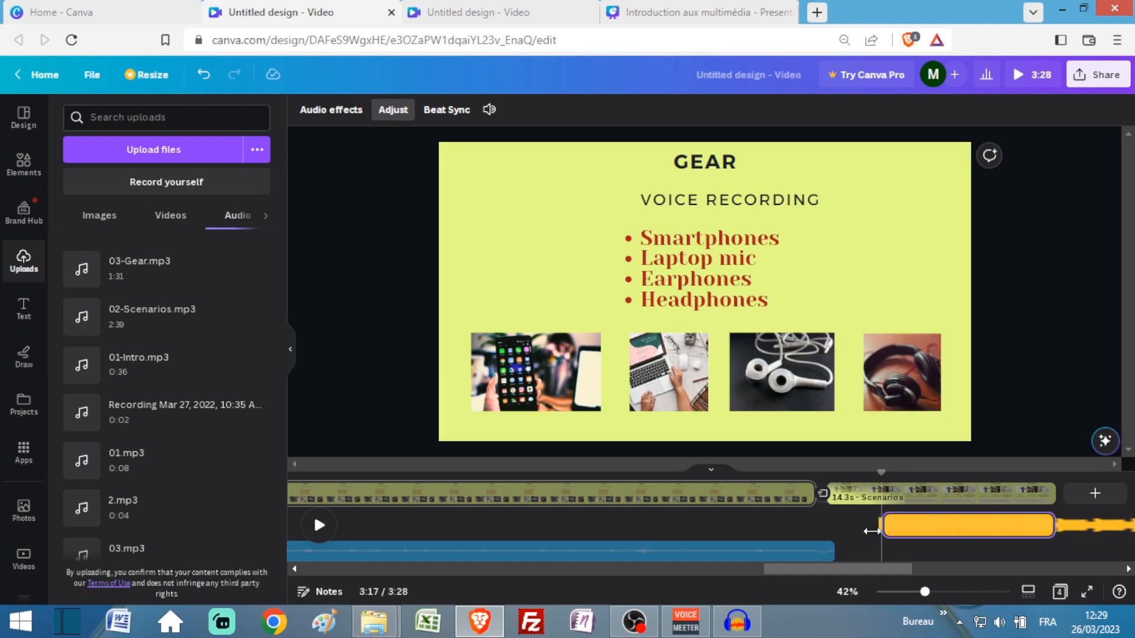
{"action": "left_click_drag", "start_coordinate": [961, 530], "coordinate": [916, 530]}
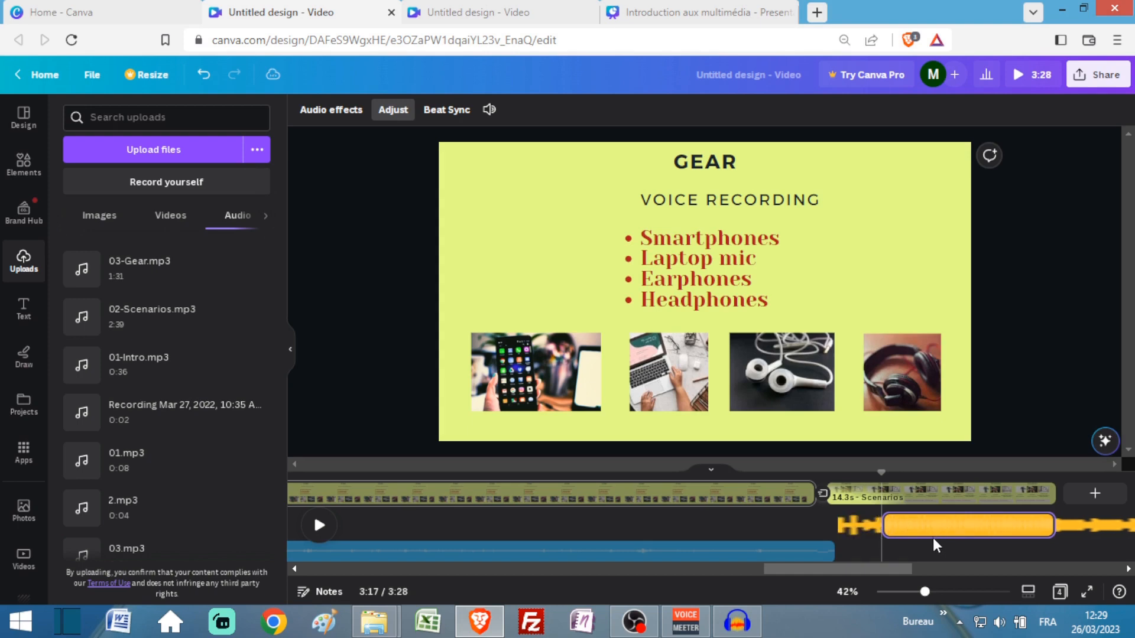
{"action": "left_click_drag", "start_coordinate": [934, 534], "coordinate": [858, 503]}
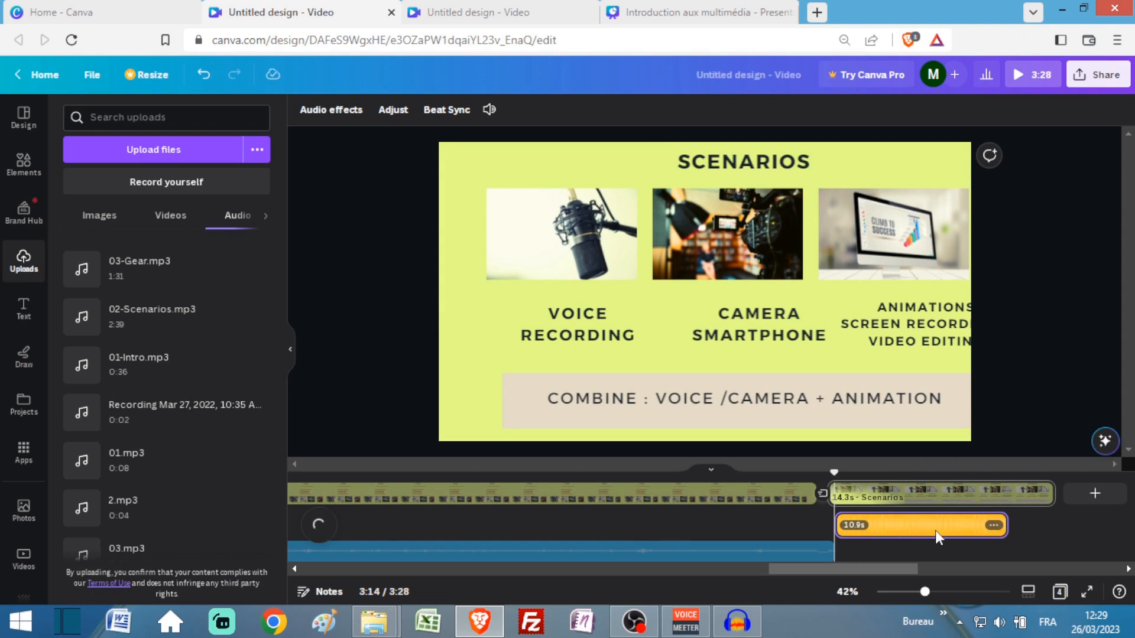
{"action": "left_click", "coordinate": [899, 528]}
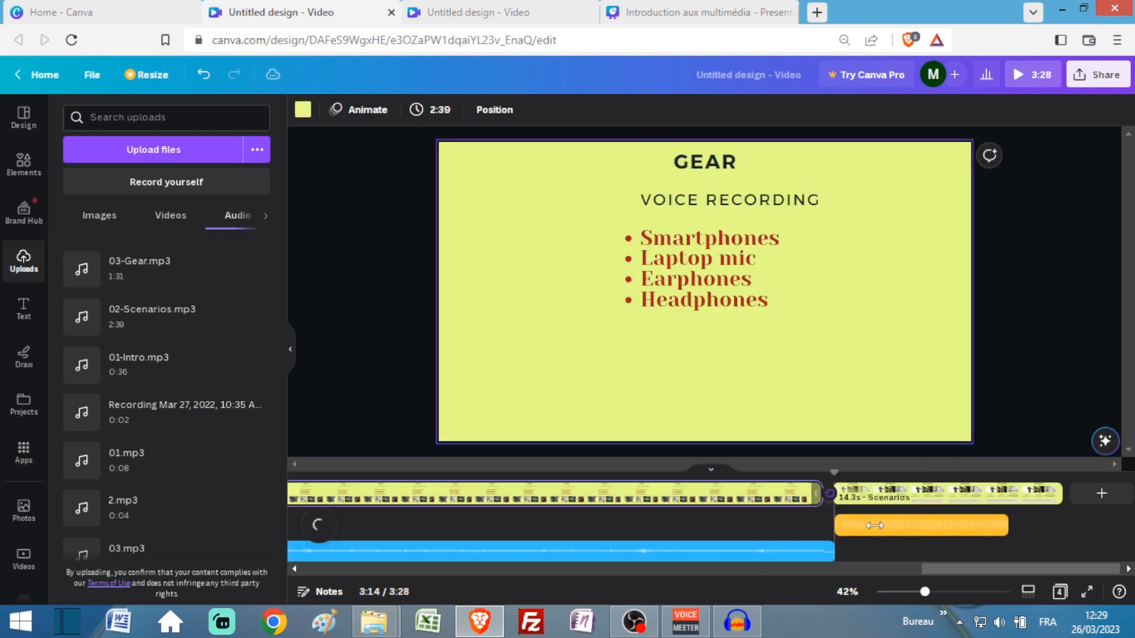
{"action": "left_click", "coordinate": [943, 533]}
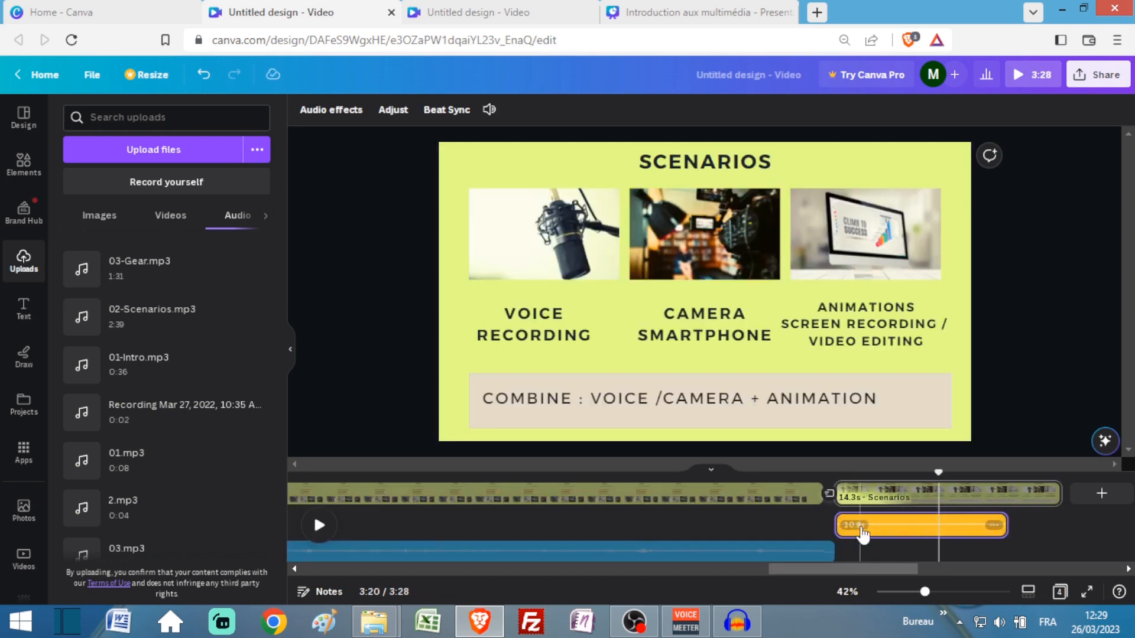
Set the final Scenarios page's timing to 1:31 to match the length of 03-Gear.mp3.
{"action": "double_click", "coordinate": [873, 496]}
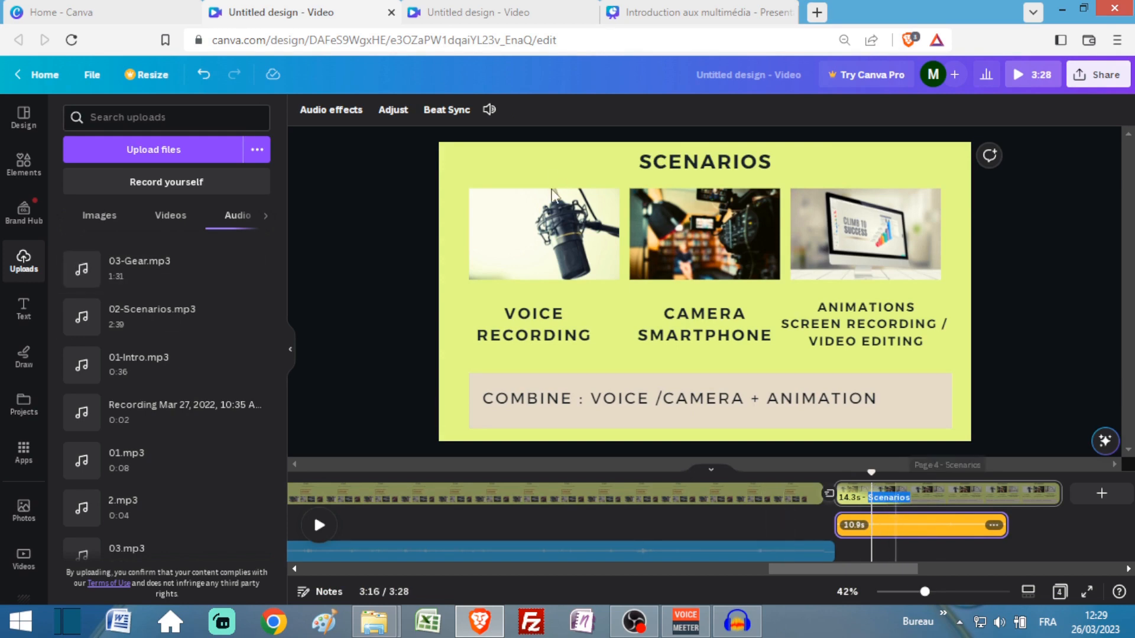
{"action": "left_click", "coordinate": [941, 498]}
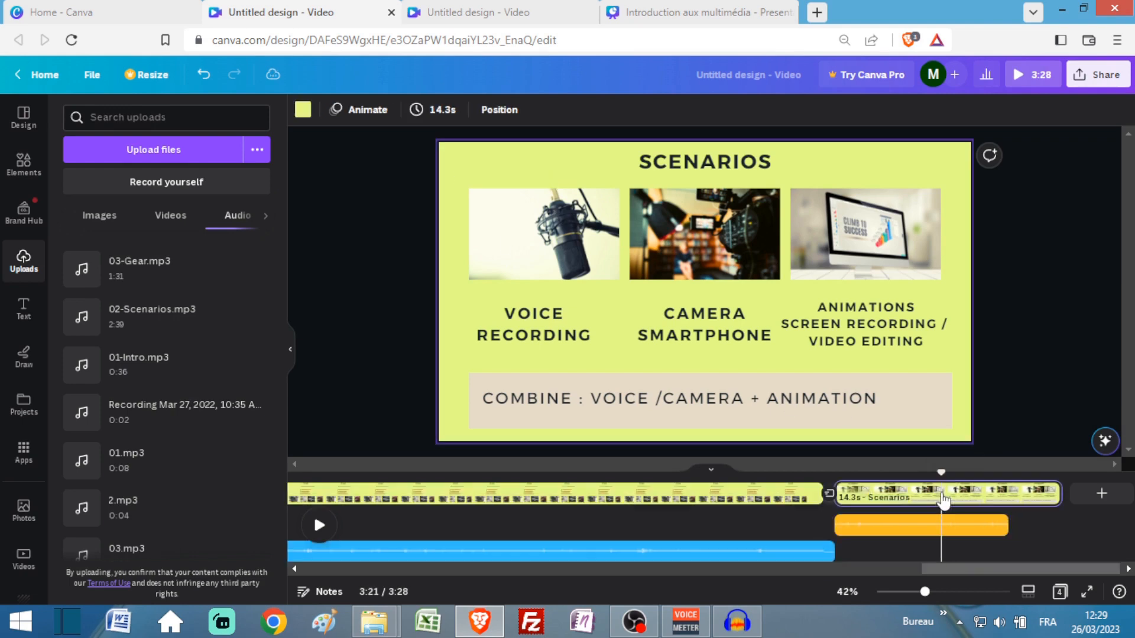
{"action": "left_click", "coordinate": [435, 112]}
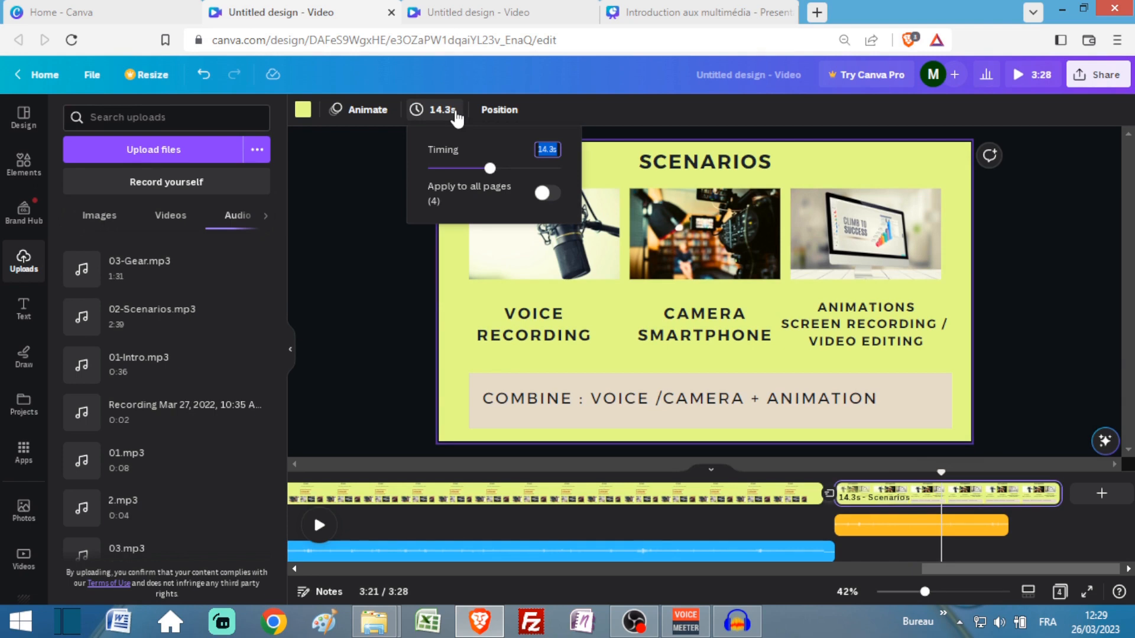
{"action": "type", "text": "1:31"}
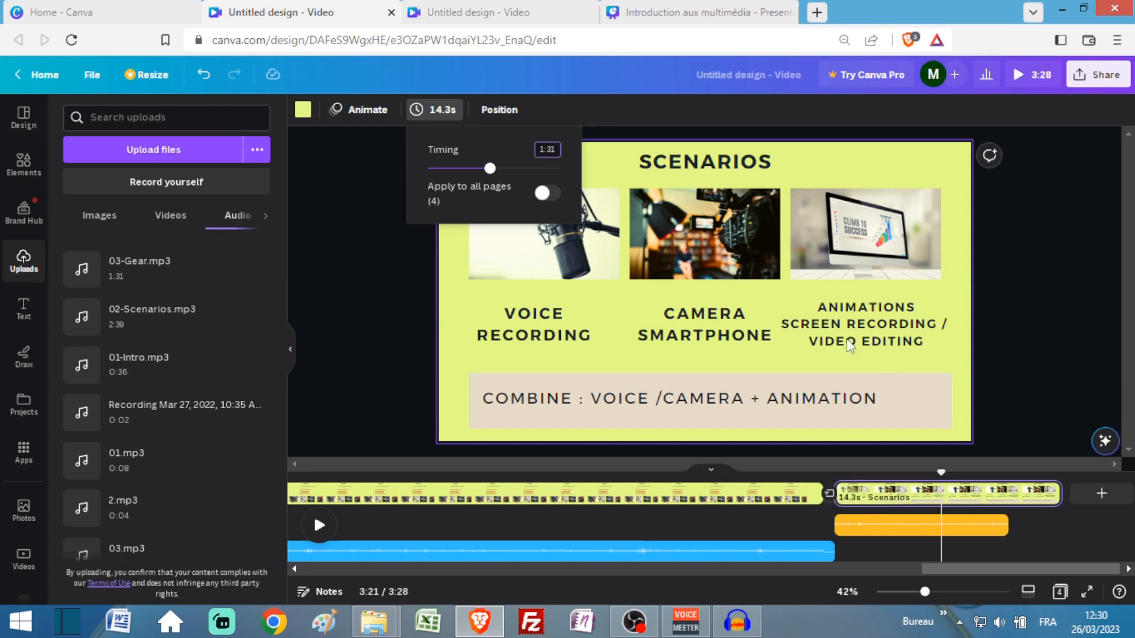
{"action": "key", "text": "Return"}
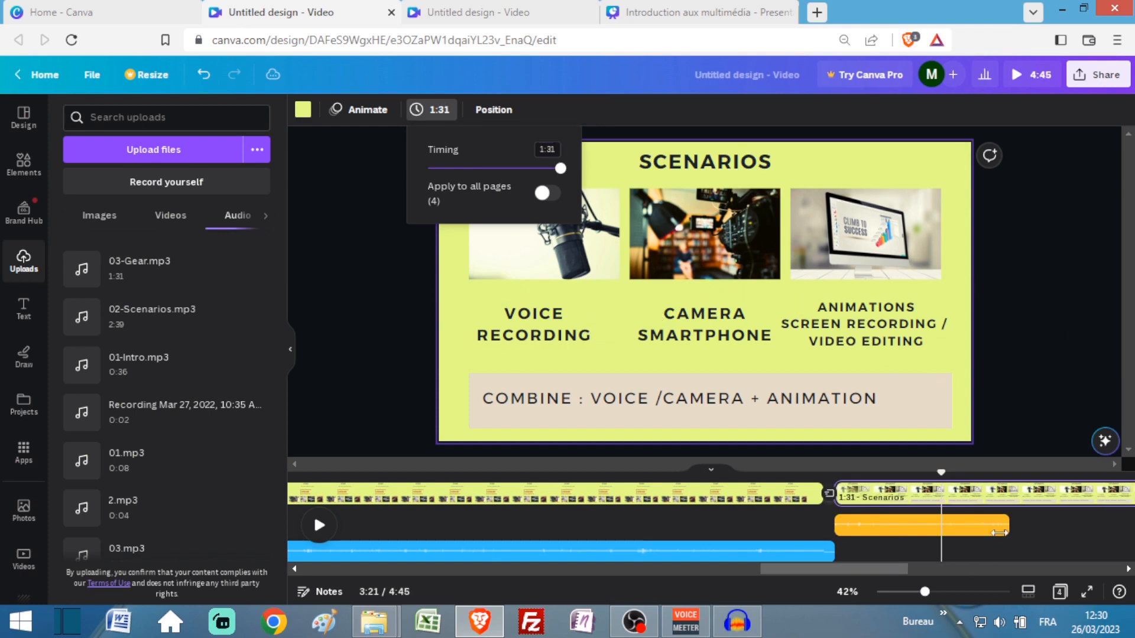
Extend the 03-Gear.mp3 track along the final page until it ends at about 4:43 on the timeline.
{"action": "left_click_drag", "start_coordinate": [884, 574], "coordinate": [991, 576]}
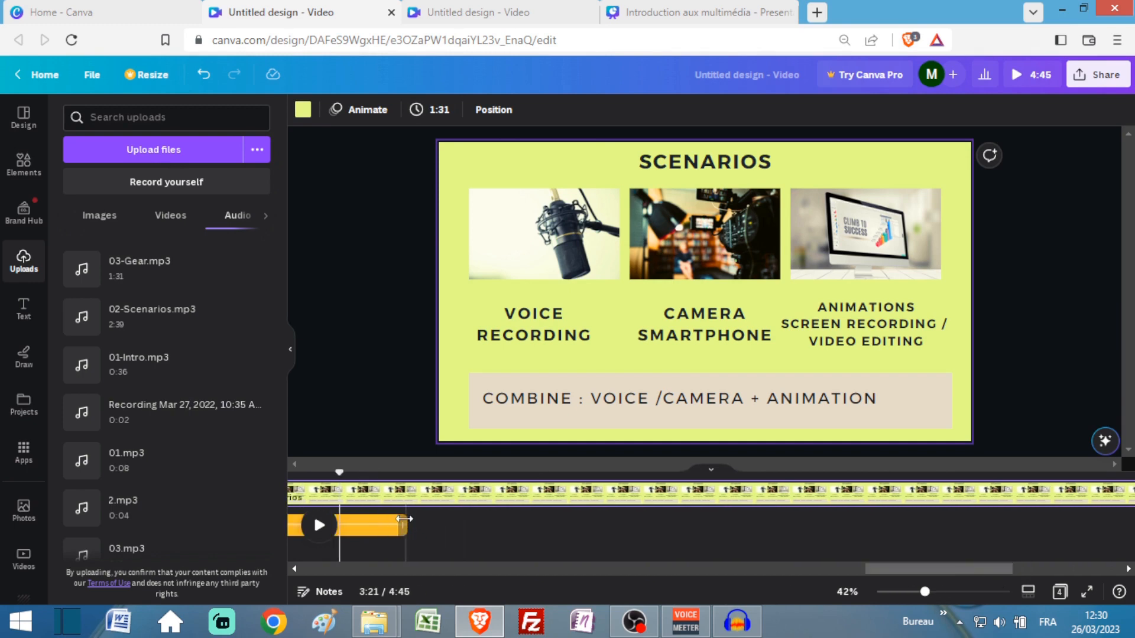
{"action": "left_click_drag", "start_coordinate": [405, 519], "coordinate": [1072, 526]}
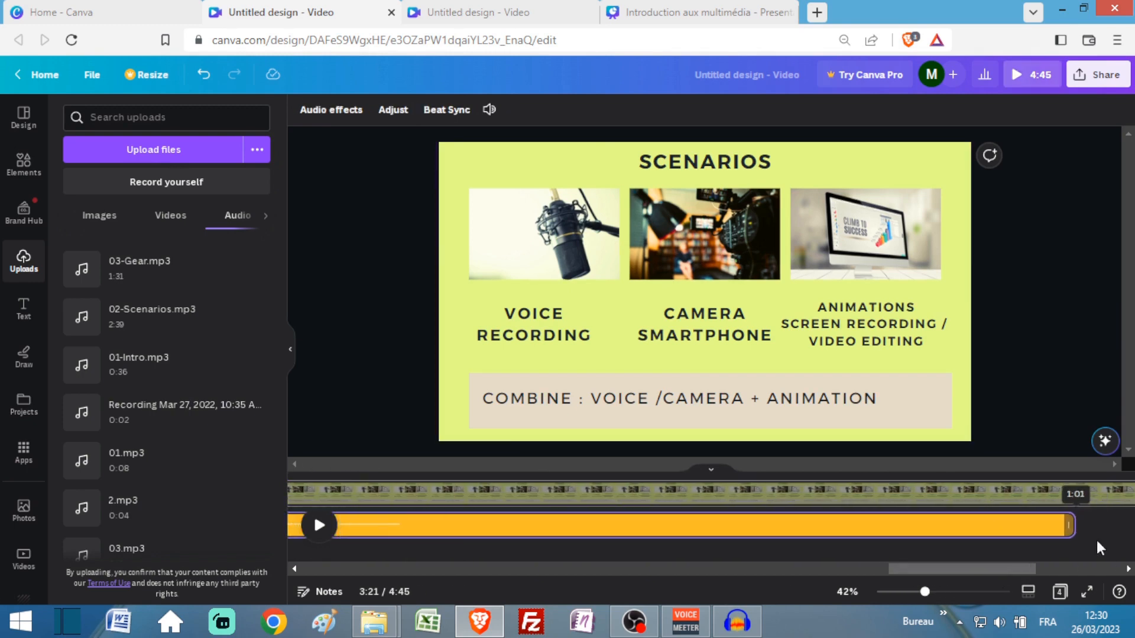
{"action": "left_click_drag", "start_coordinate": [959, 575], "coordinate": [1089, 572]}
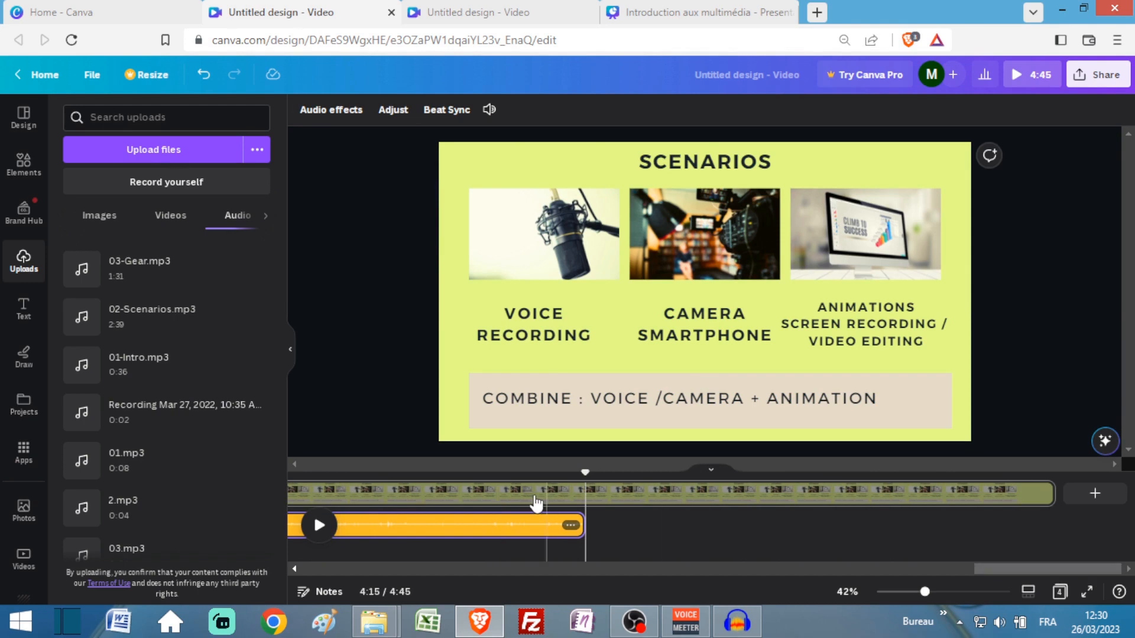
{"action": "left_click_drag", "start_coordinate": [586, 519], "coordinate": [1072, 512]}
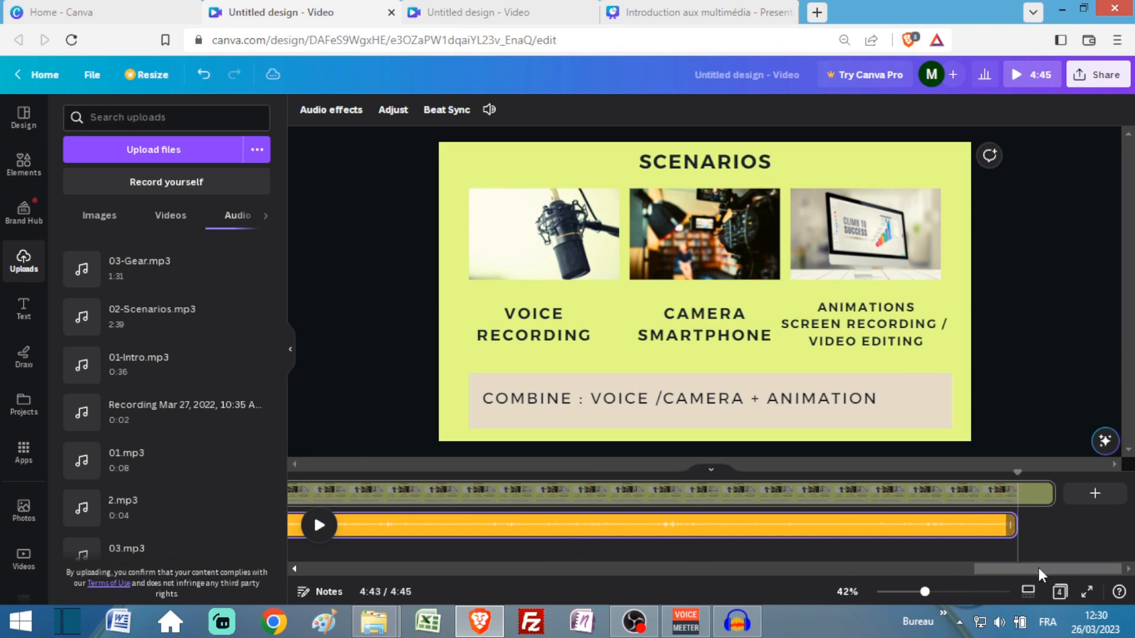
Shorten the final Scenarios page to 1:28 so it ends together with the 03-Gear.mp3 track at about 4:42.
{"action": "left_click_drag", "start_coordinate": [1038, 567], "coordinate": [1029, 566]}
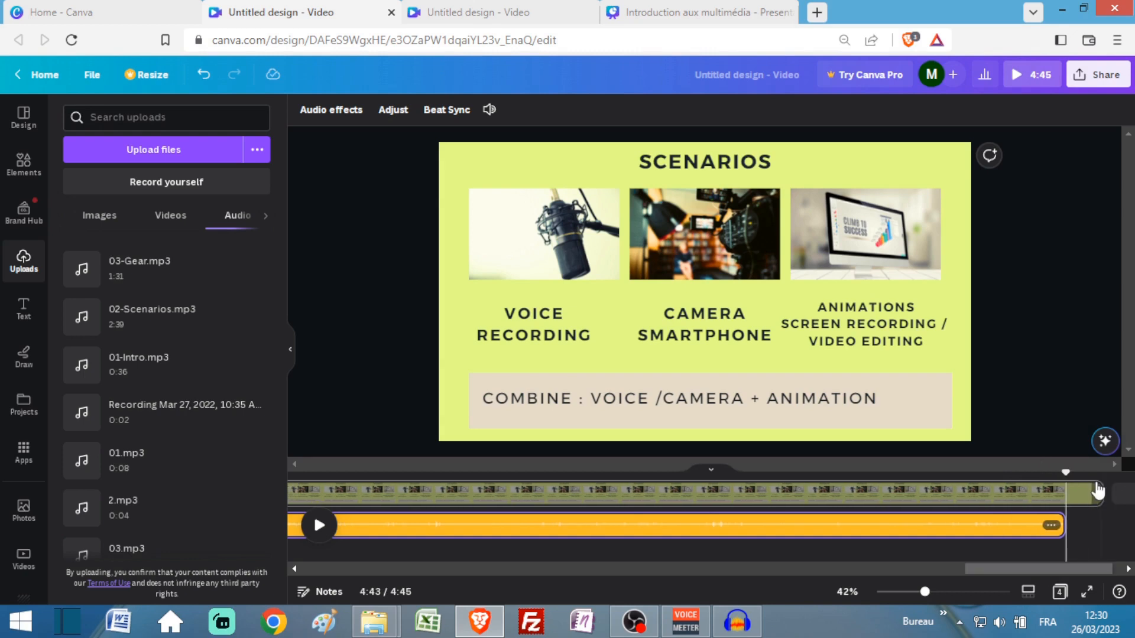
{"action": "mouse_move", "coordinate": [1096, 489]}
{"action": "left_mouse_down"}
{"action": "mouse_move", "coordinate": [1010, 491]}
{"action": "mouse_move", "coordinate": [990, 529]}
{"action": "left_mouse_up"}
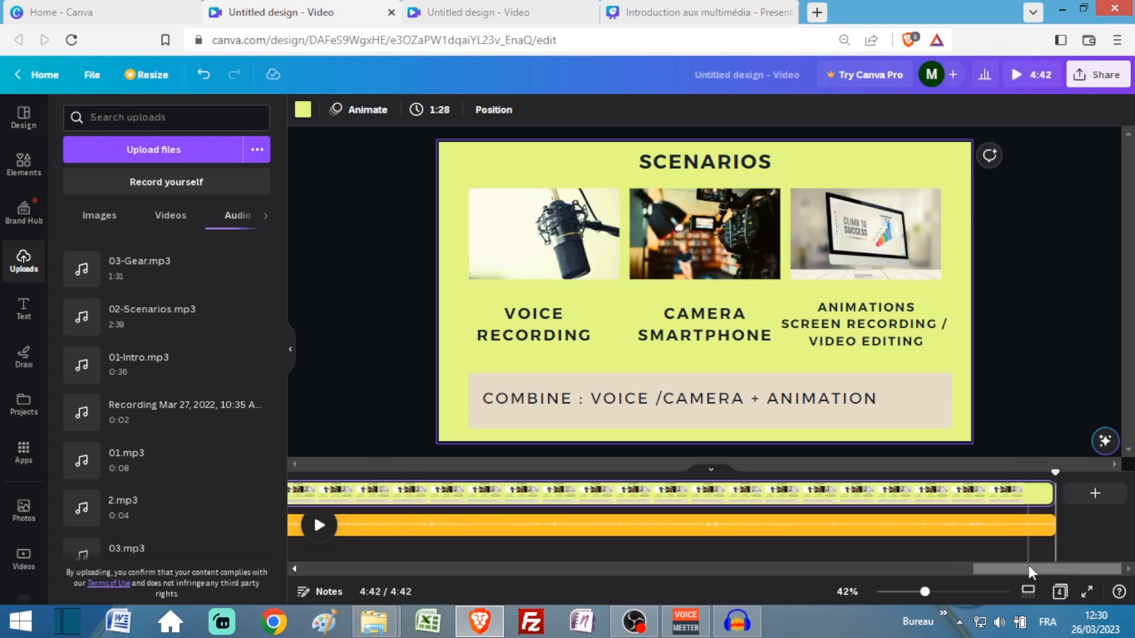
Play the video across the cut between the third and final pages to check the change from 02-Scenarios.mp3 to 03-Gear.mp3.
{"action": "left_click_drag", "start_coordinate": [1028, 566], "coordinate": [934, 568]}
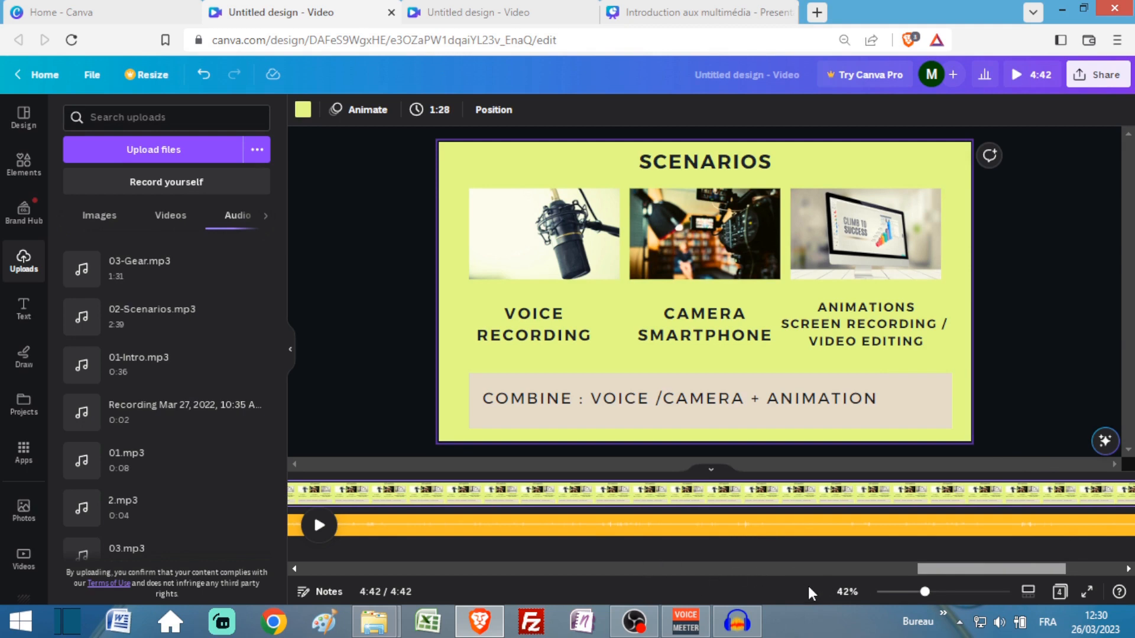
{"action": "left_click", "coordinate": [658, 570]}
{"action": "left_click_drag", "start_coordinate": [725, 572], "coordinate": [919, 568]}
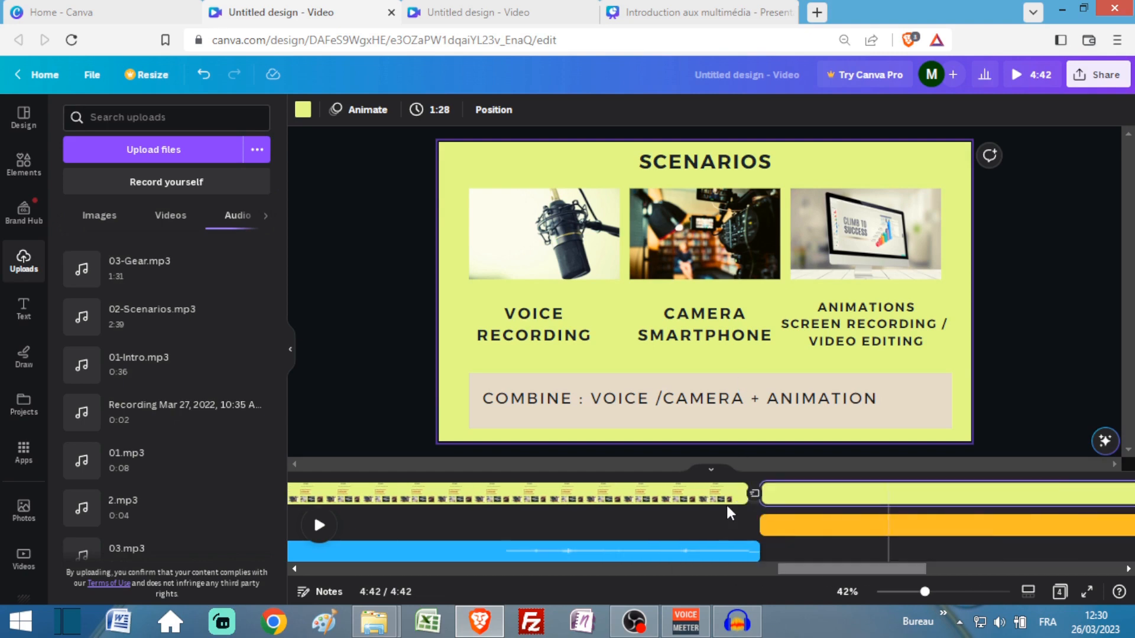
{"action": "left_click", "coordinate": [635, 477]}
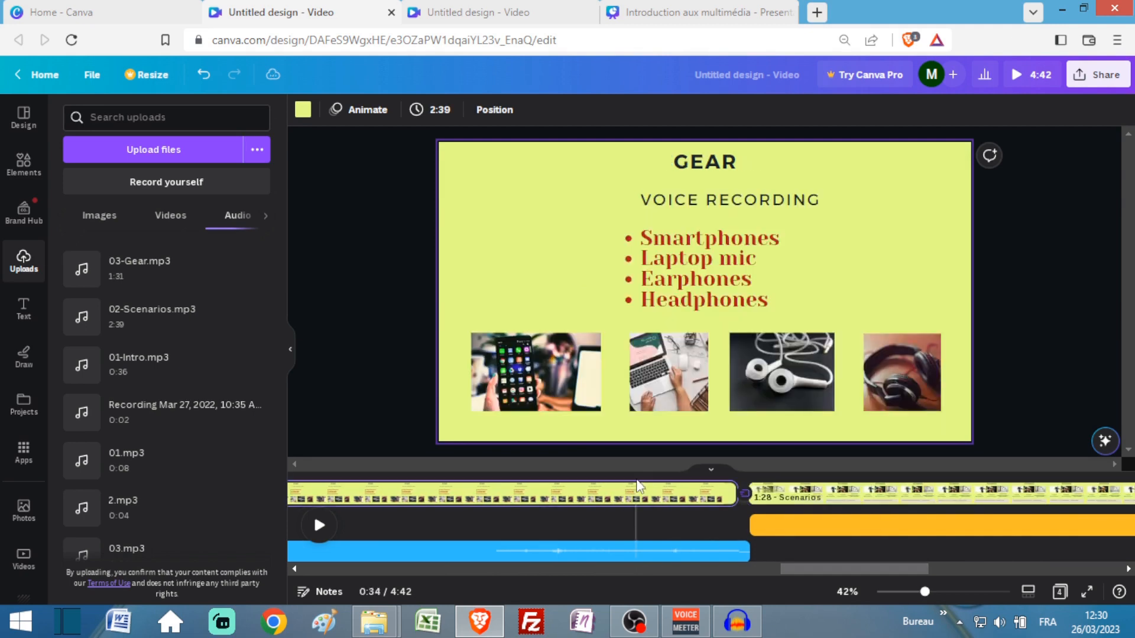
{"action": "key", "text": "space"}
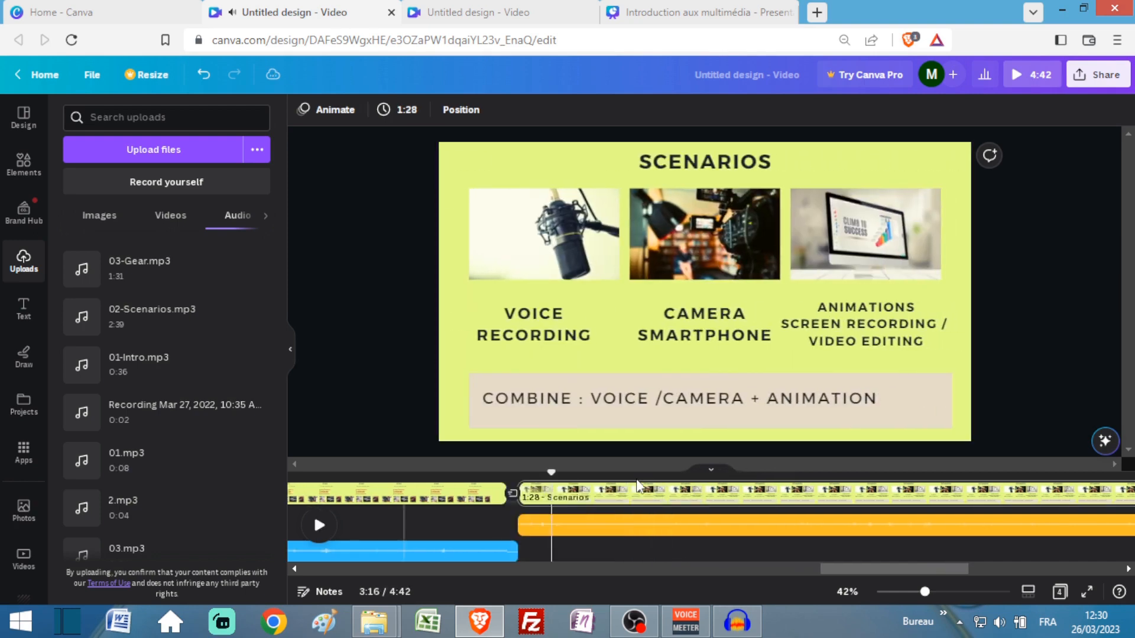
{"action": "key", "text": "space"}
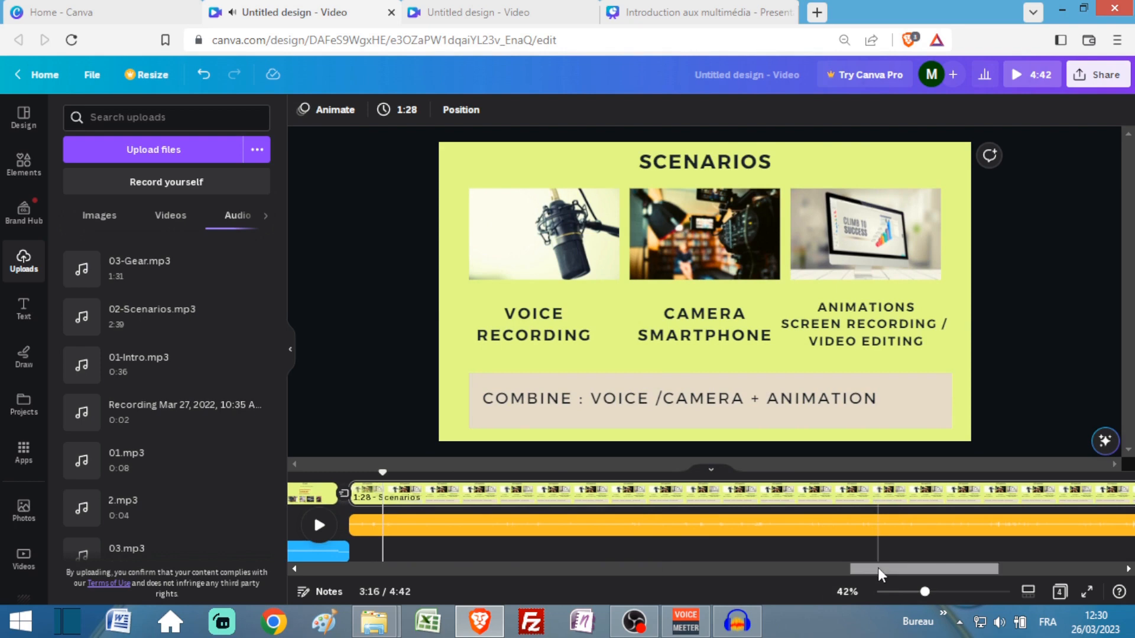
{"action": "left_click_drag", "start_coordinate": [878, 567], "coordinate": [814, 570]}
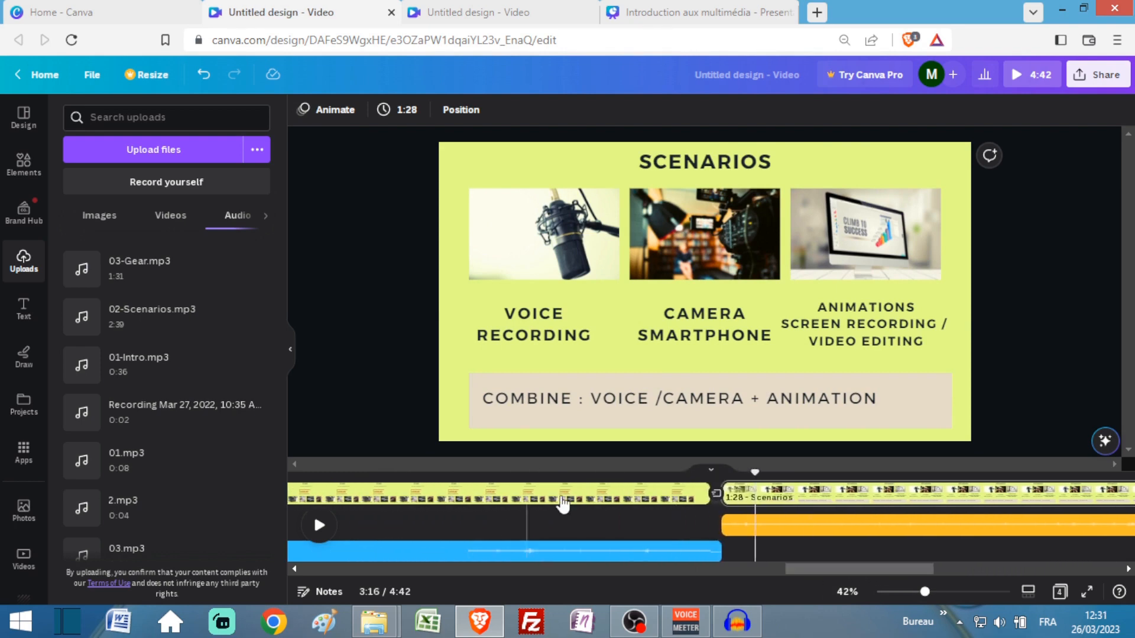
{"action": "left_click", "coordinate": [635, 506]}
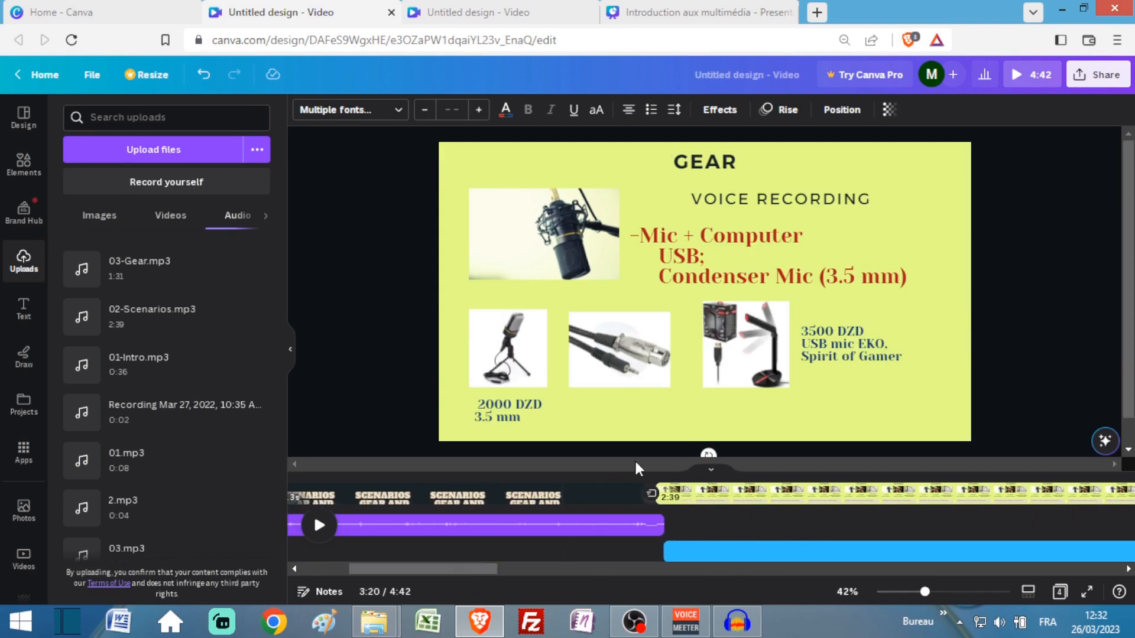
Play back the cut from the second page into the Scenarios page and the cut from there into the Gear page.
{"action": "left_click", "coordinate": [616, 477]}
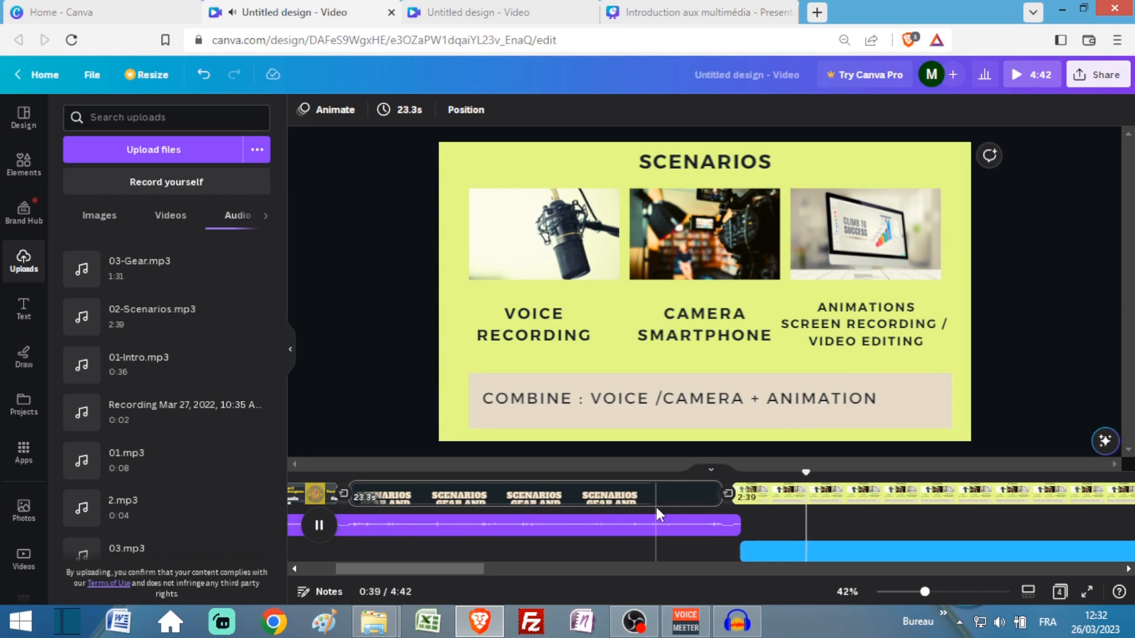
{"action": "key", "text": "space"}
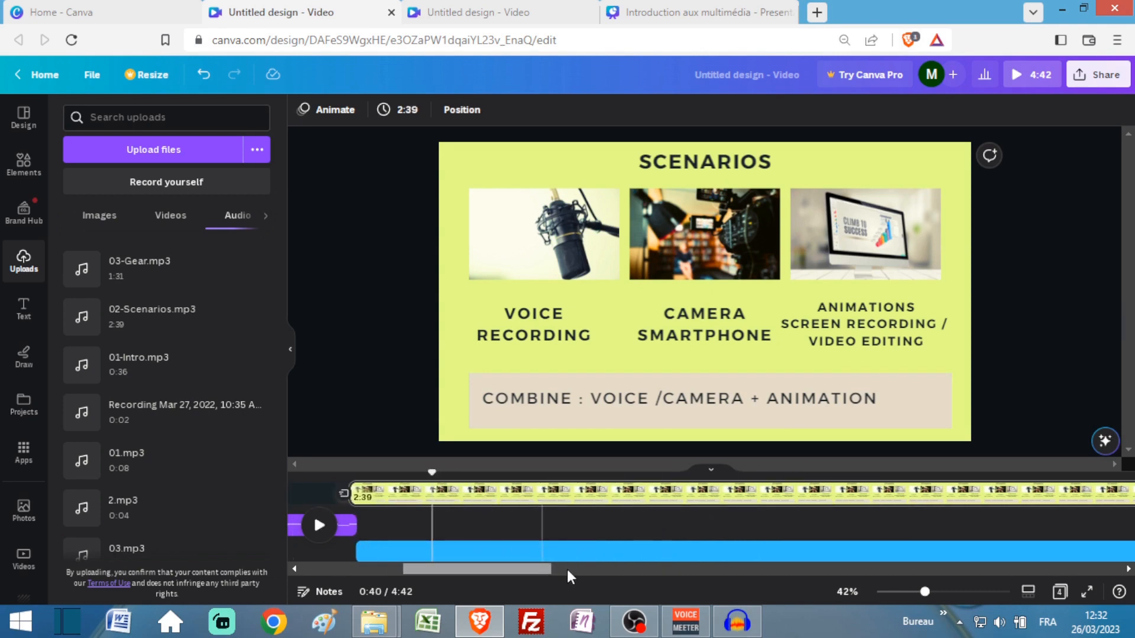
{"action": "left_click_drag", "start_coordinate": [568, 574], "coordinate": [923, 569]}
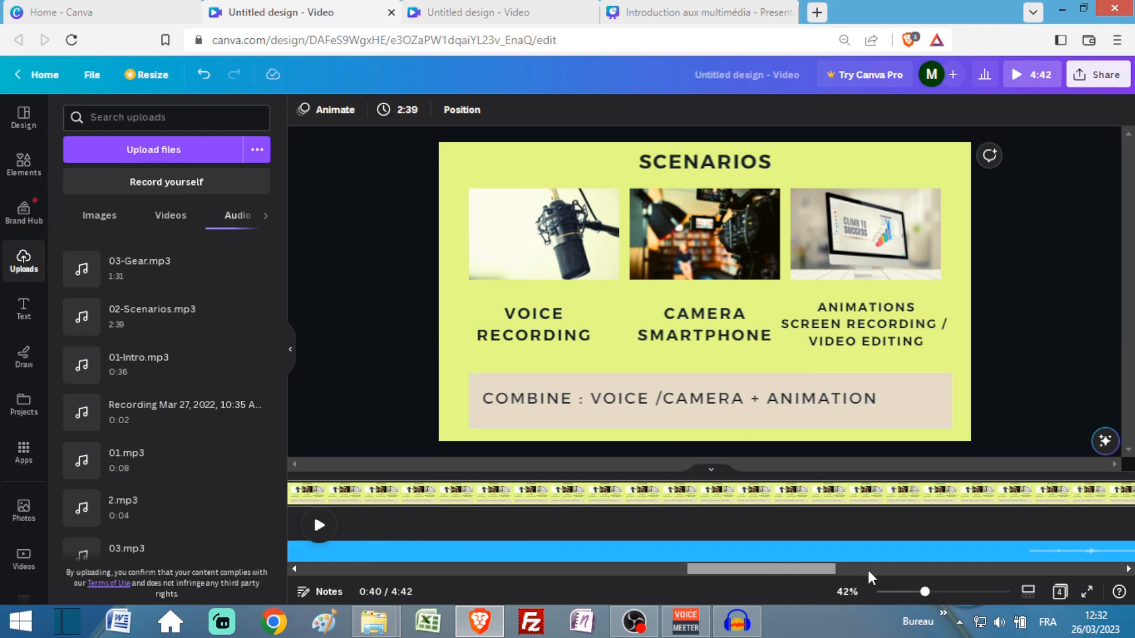
{"action": "left_click", "coordinate": [932, 567]}
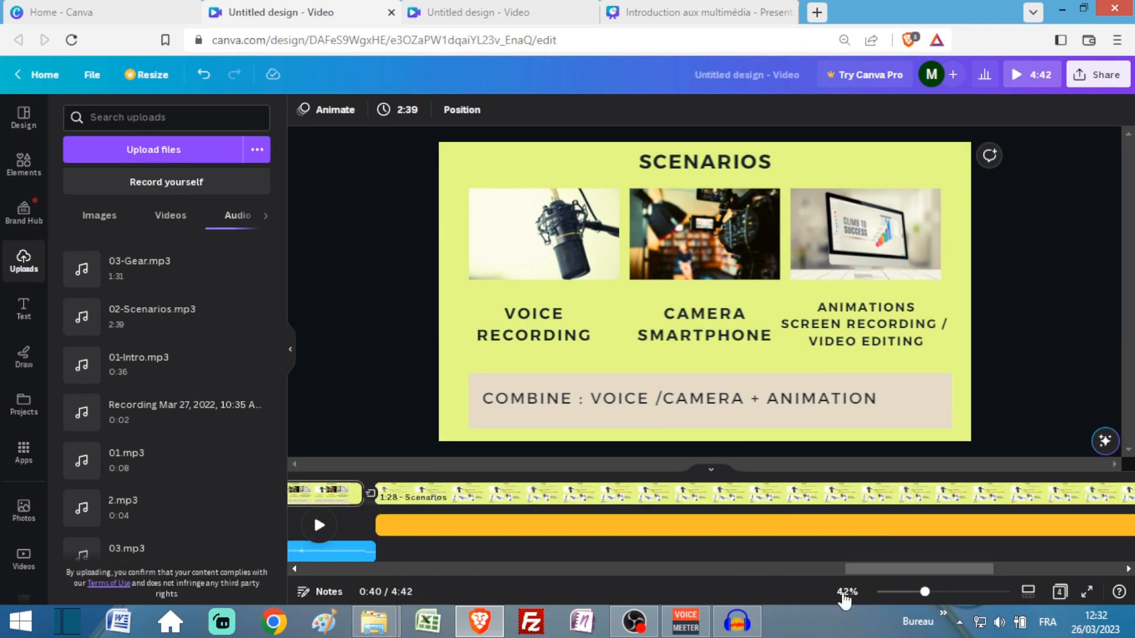
{"action": "left_click_drag", "start_coordinate": [871, 566], "coordinate": [818, 573]}
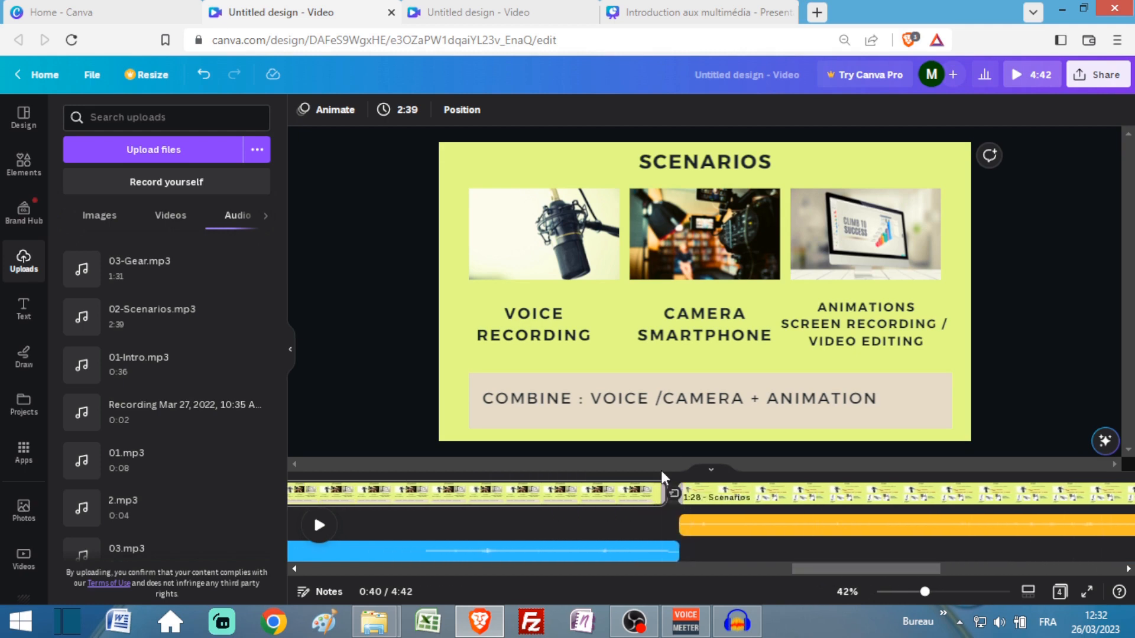
{"action": "left_click", "coordinate": [634, 494]}
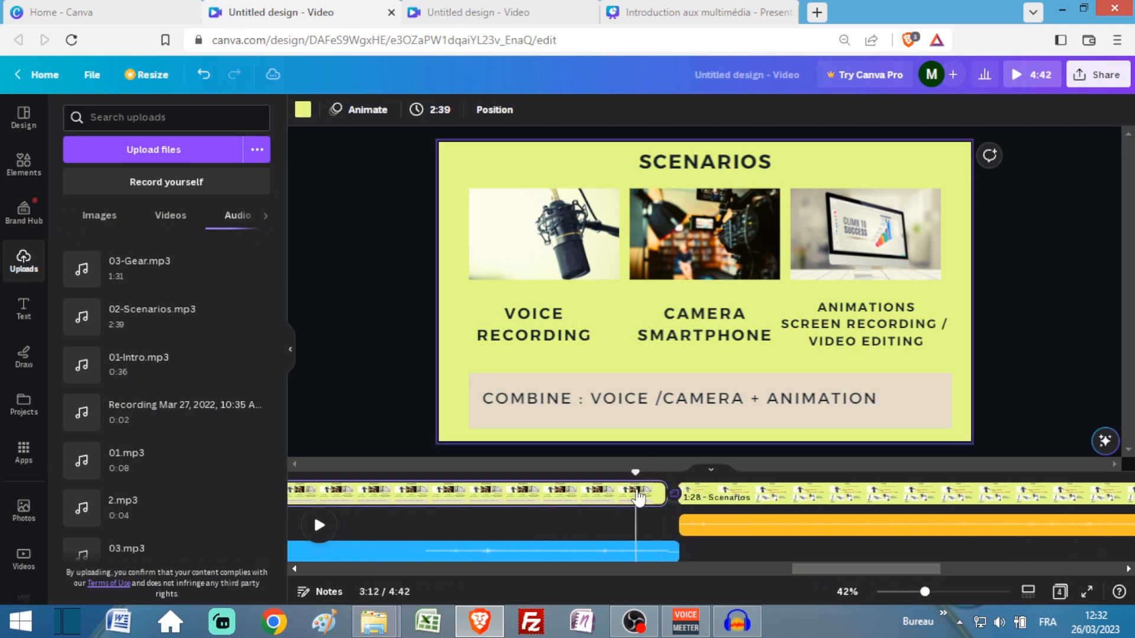
{"action": "left_click", "coordinate": [581, 495]}
{"action": "key", "text": "space"}
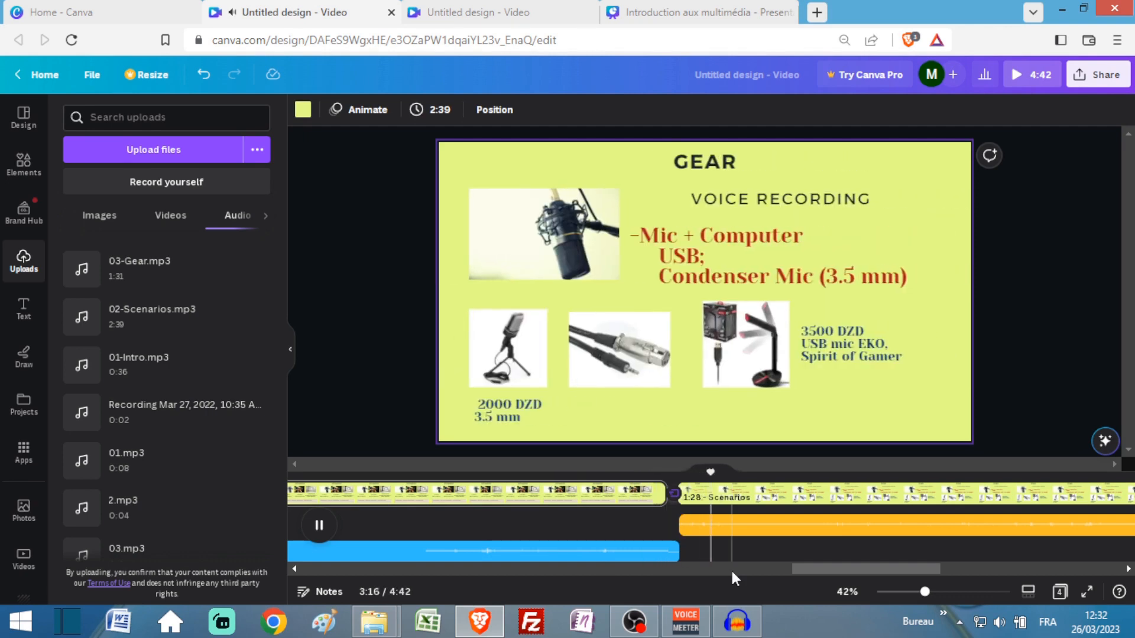
{"action": "key", "text": "space"}
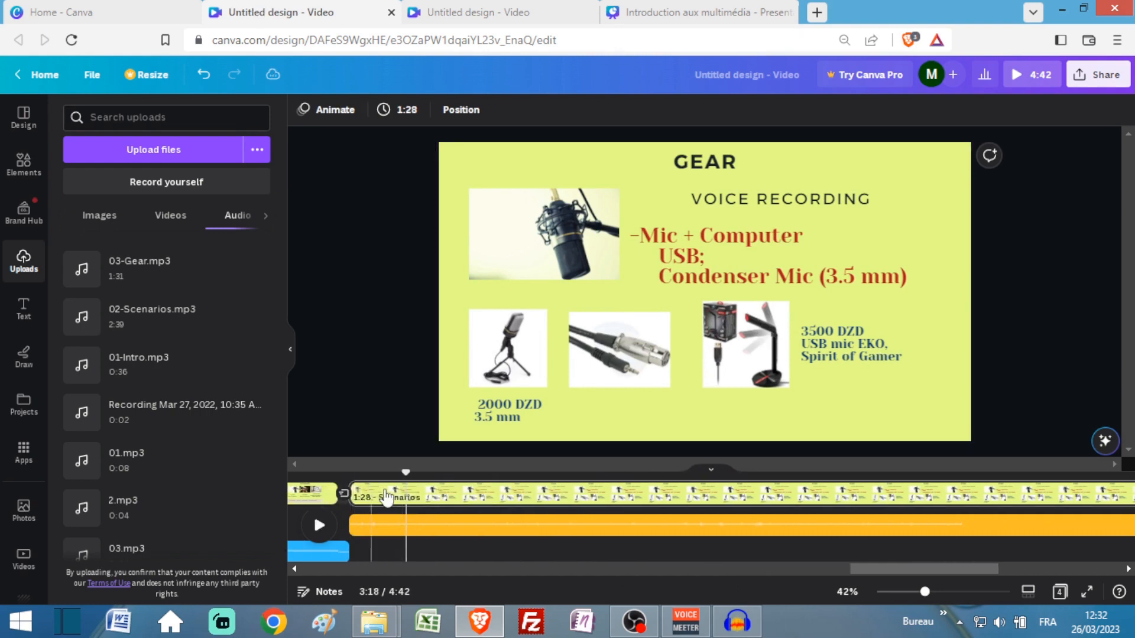
Select the opening title page and place the playhead at 0:04 on it.
{"action": "left_click_drag", "start_coordinate": [906, 569], "coordinate": [372, 571]}
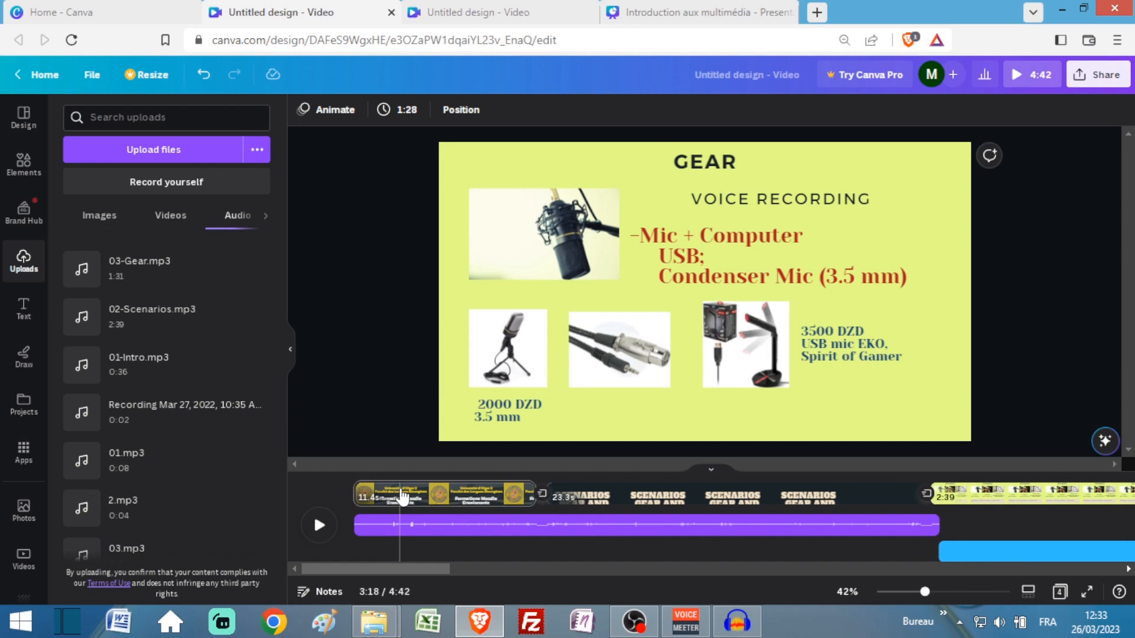
{"action": "left_click", "coordinate": [424, 502]}
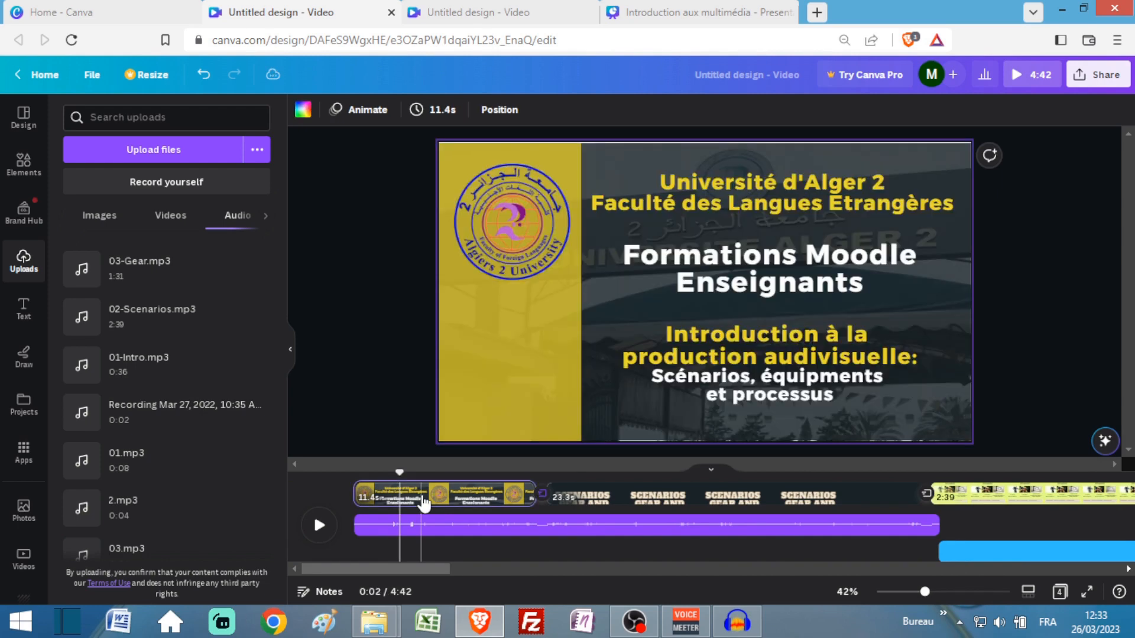
{"action": "left_click", "coordinate": [422, 501]}
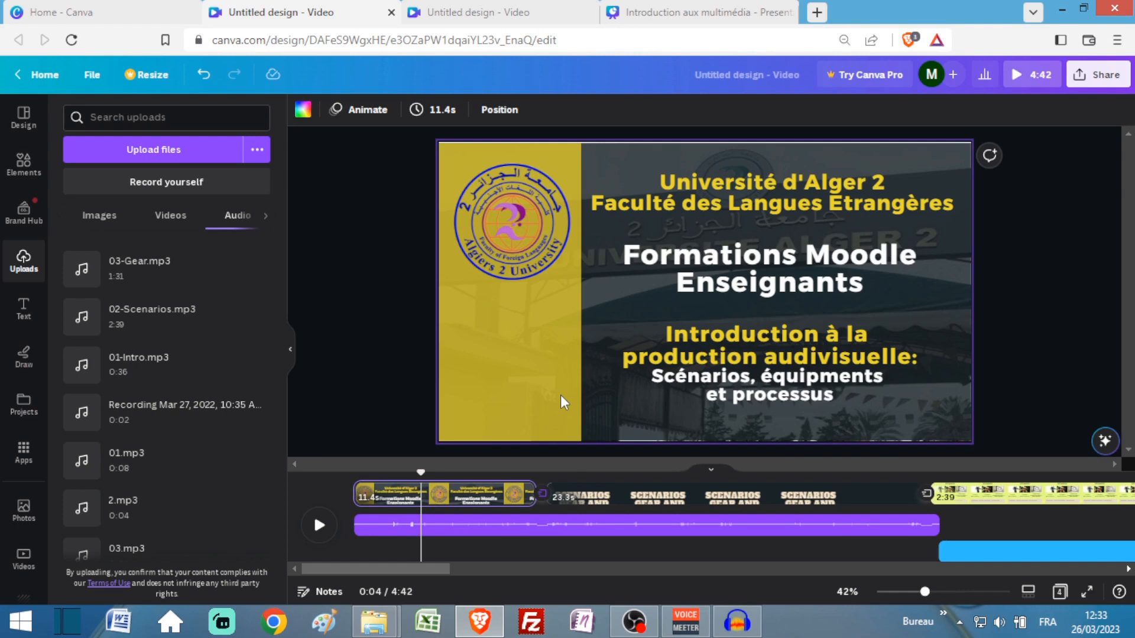
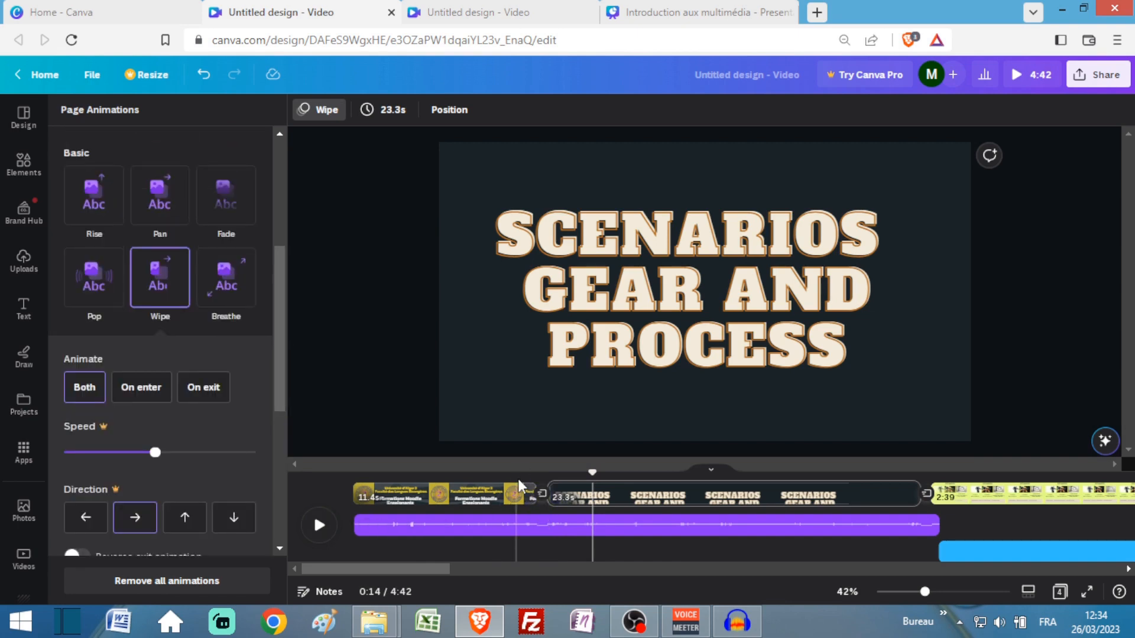
Examine the Flow transition's duration and direction options for the cut between the first two pages.
{"action": "left_click", "coordinate": [520, 498]}
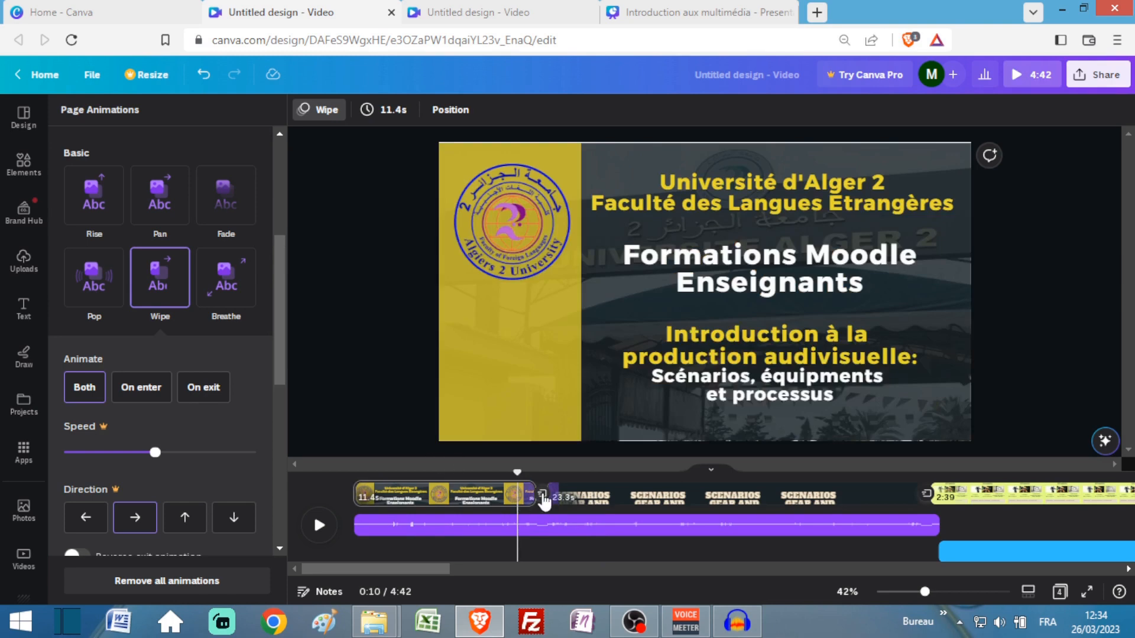
{"action": "left_click", "coordinate": [543, 496]}
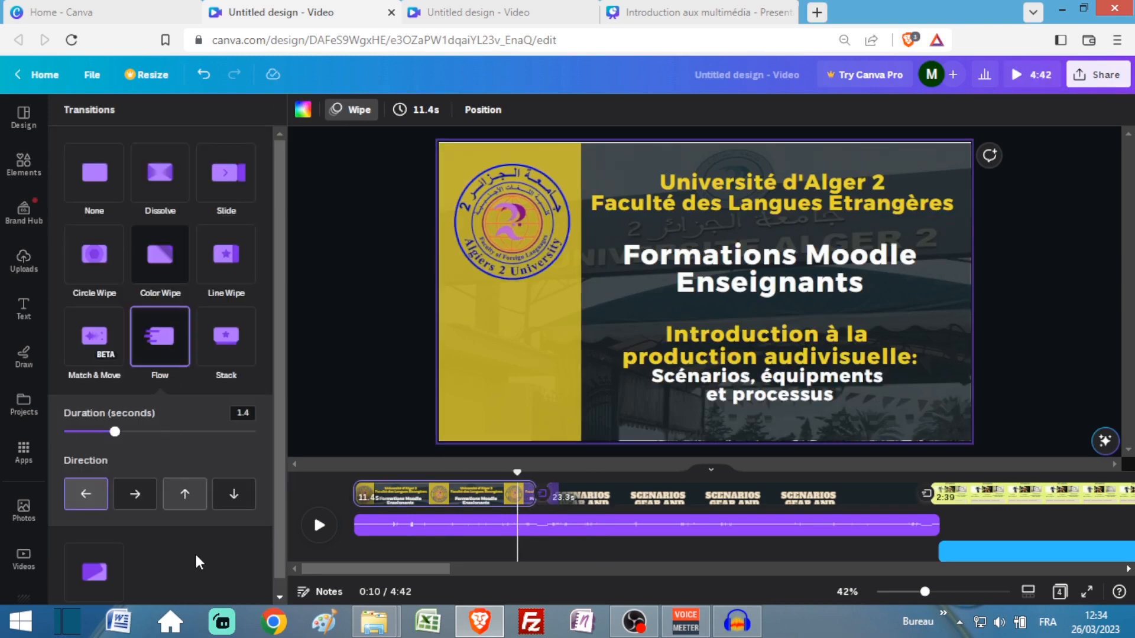
{"action": "left_click", "coordinate": [158, 348]}
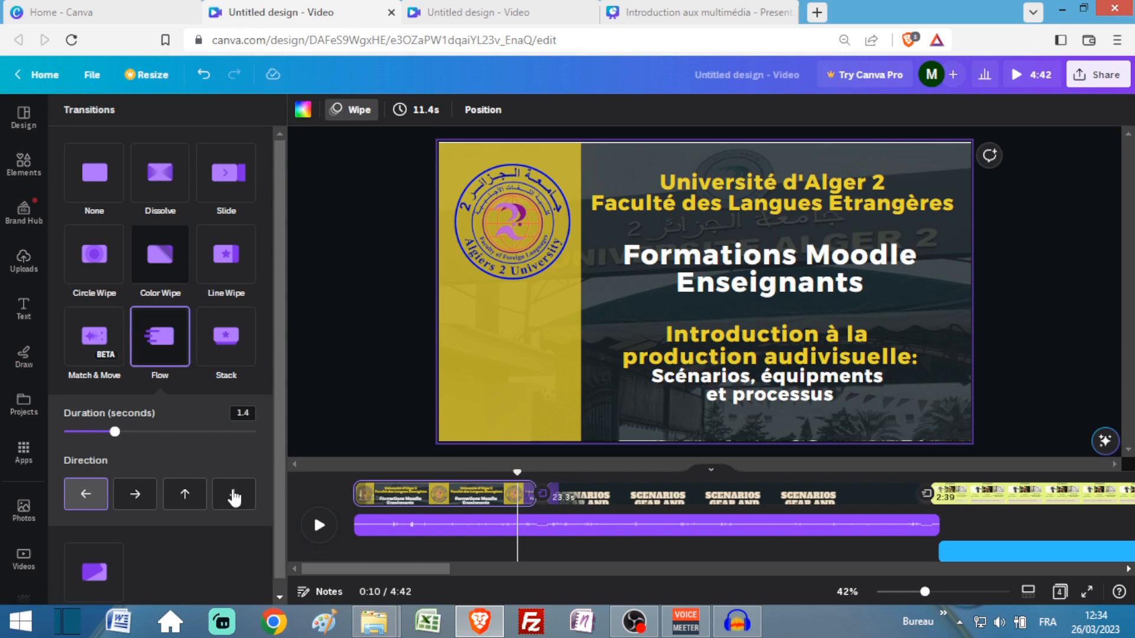
{"action": "scroll", "coordinate": [266, 387], "scroll_direction": "down", "scroll_amount": 1}
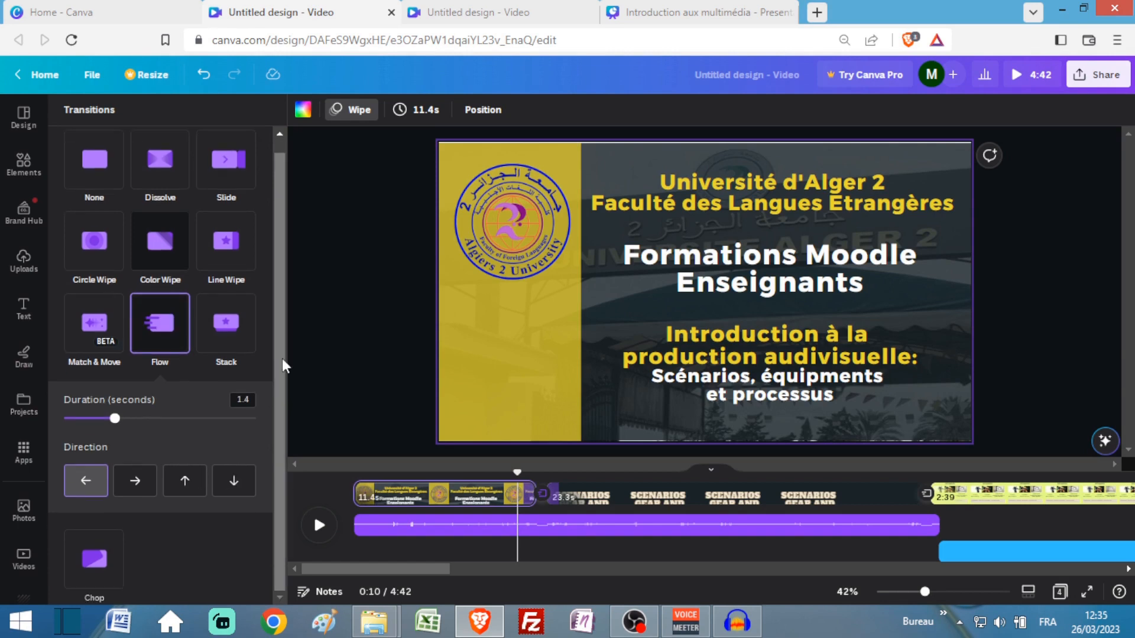
{"action": "left_click", "coordinate": [221, 523]}
{"action": "scroll", "coordinate": [218, 535], "scroll_direction": "up", "scroll_amount": 2}
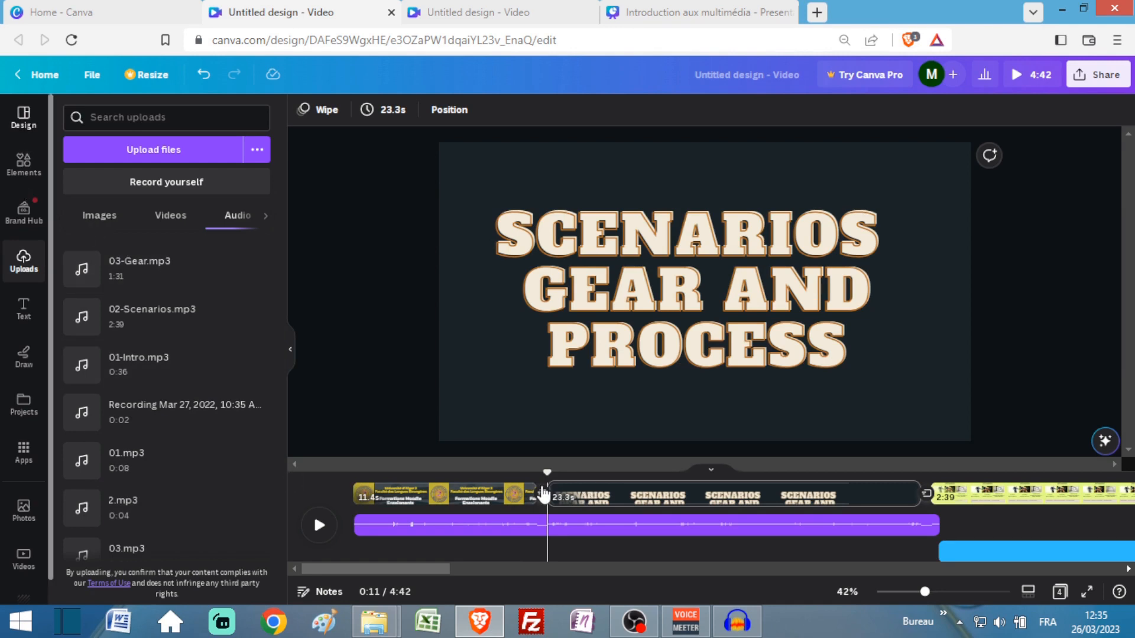
{"action": "left_click", "coordinate": [544, 494]}
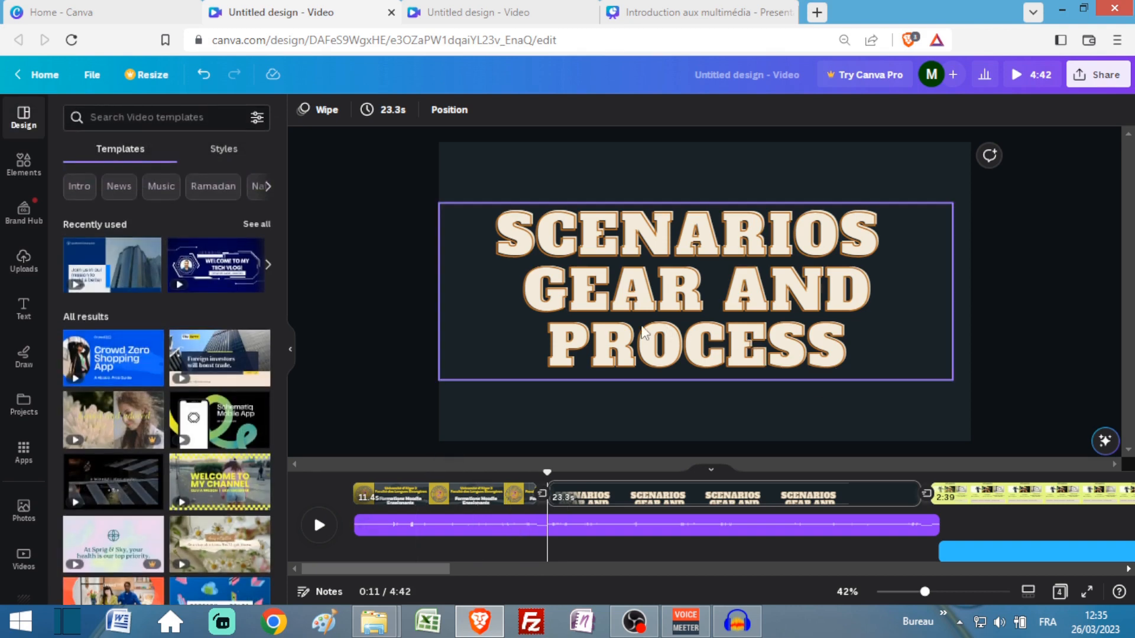
{"action": "left_click", "coordinate": [476, 480]}
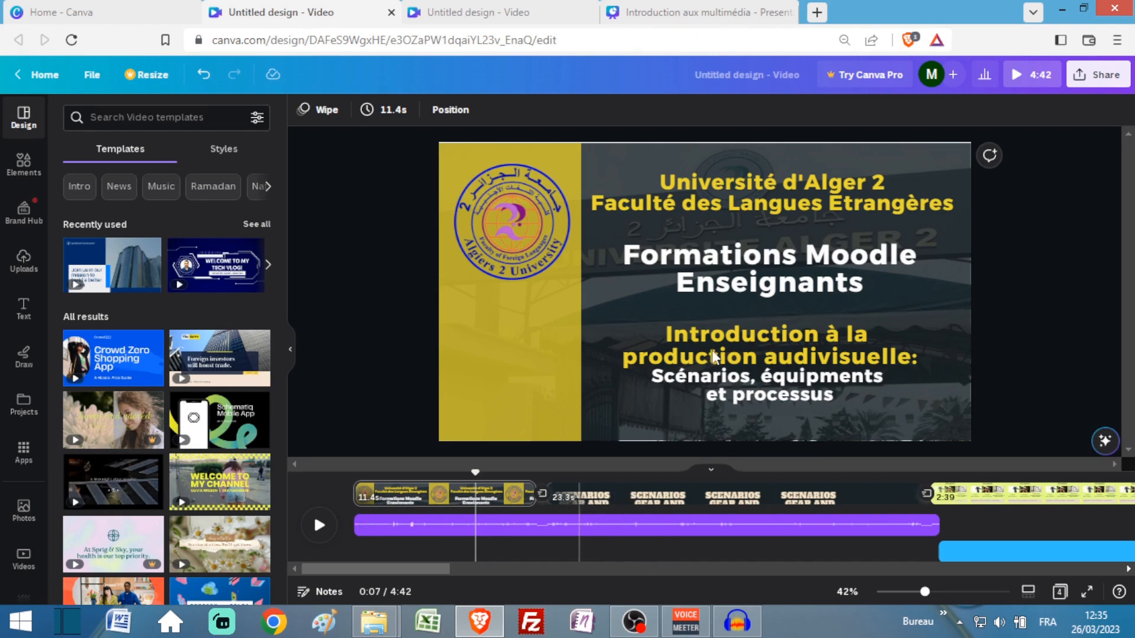
View the Scenarios page in the source presentation "Introduction aux multimédia" and return to the video design.
{"action": "left_click", "coordinate": [768, 12]}
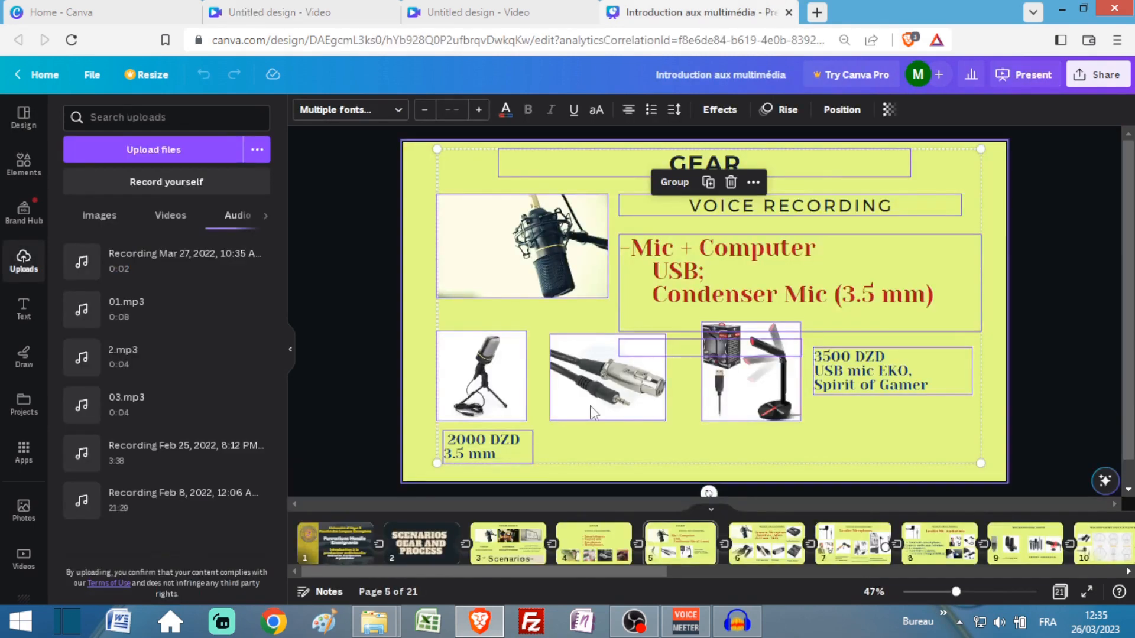
{"action": "left_click", "coordinate": [506, 547]}
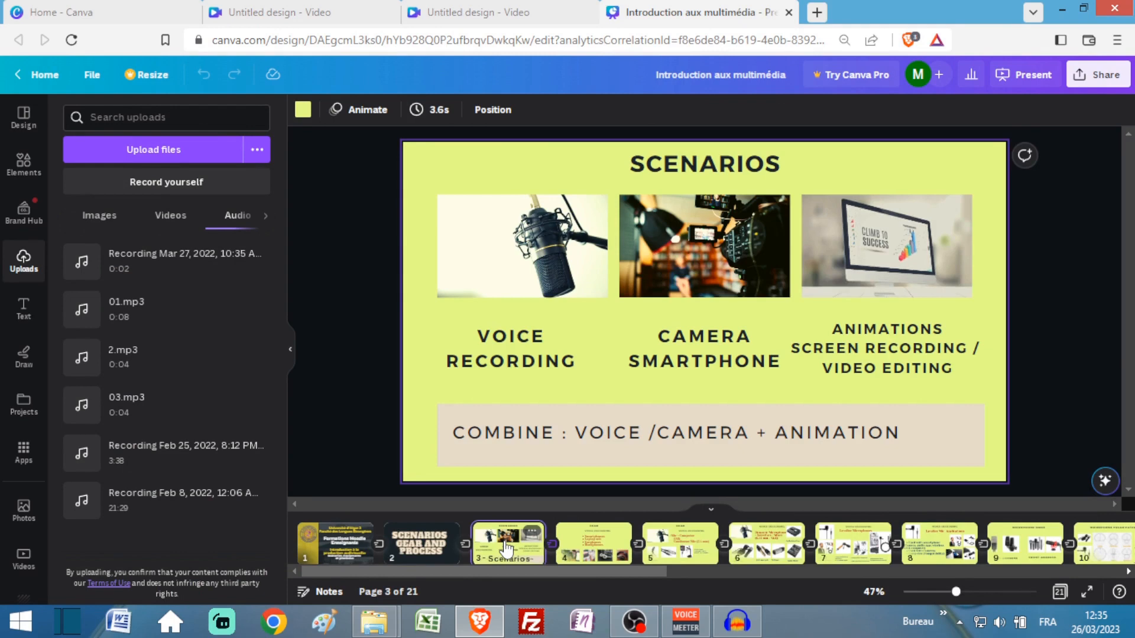
{"action": "left_click", "coordinate": [267, 13]}
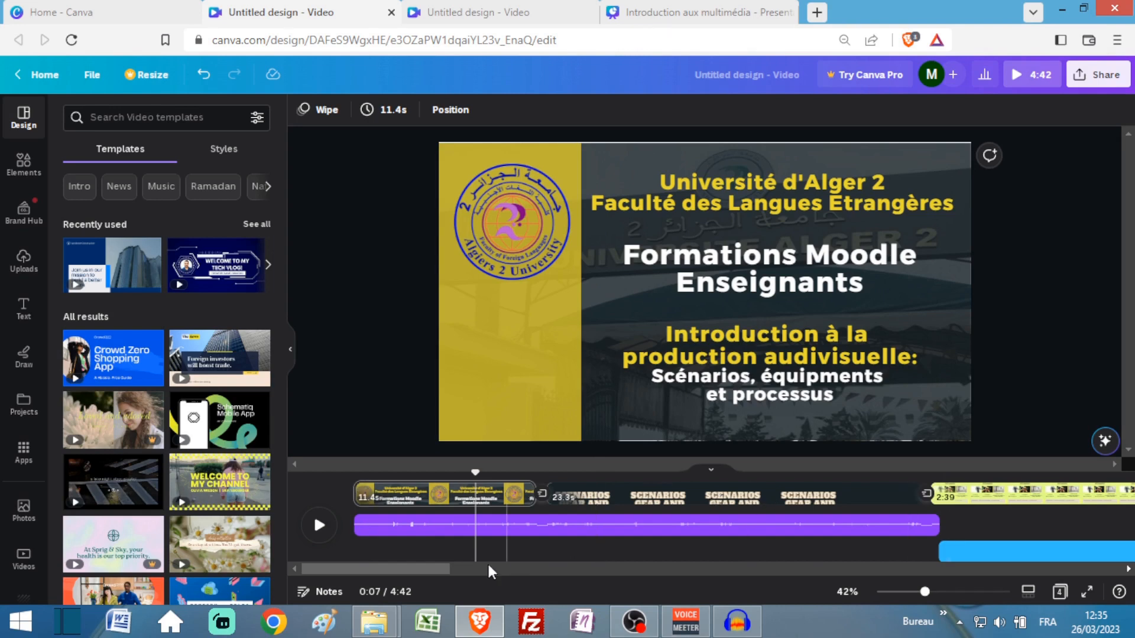
Zoom the canvas out to 34% and inspect the timeline's last two pages with their audio tracks.
{"action": "left_click_drag", "start_coordinate": [425, 569], "coordinate": [623, 569]}
{"action": "left_click_drag", "start_coordinate": [695, 569], "coordinate": [874, 570]}
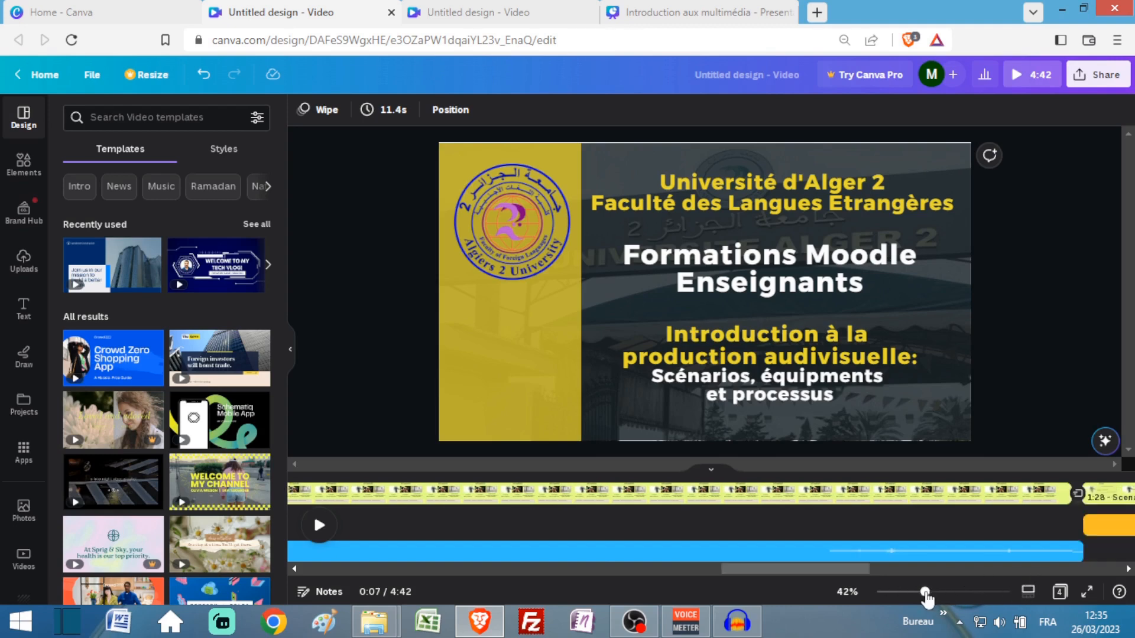
{"action": "left_click_drag", "start_coordinate": [925, 591], "coordinate": [919, 595]}
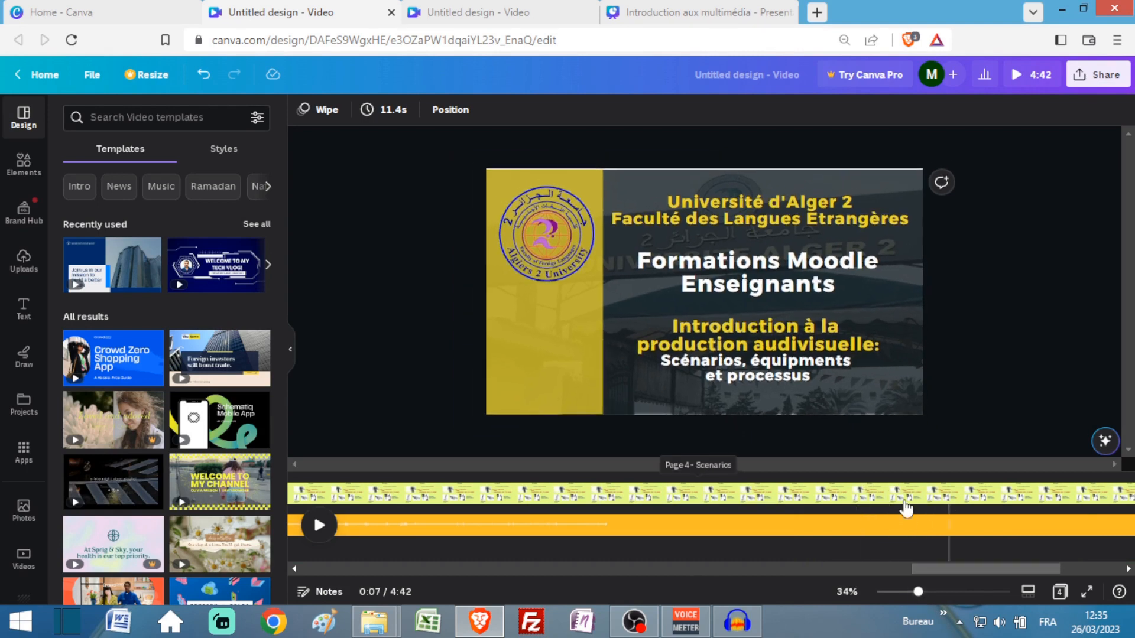
{"action": "left_click_drag", "start_coordinate": [987, 567], "coordinate": [1087, 569]}
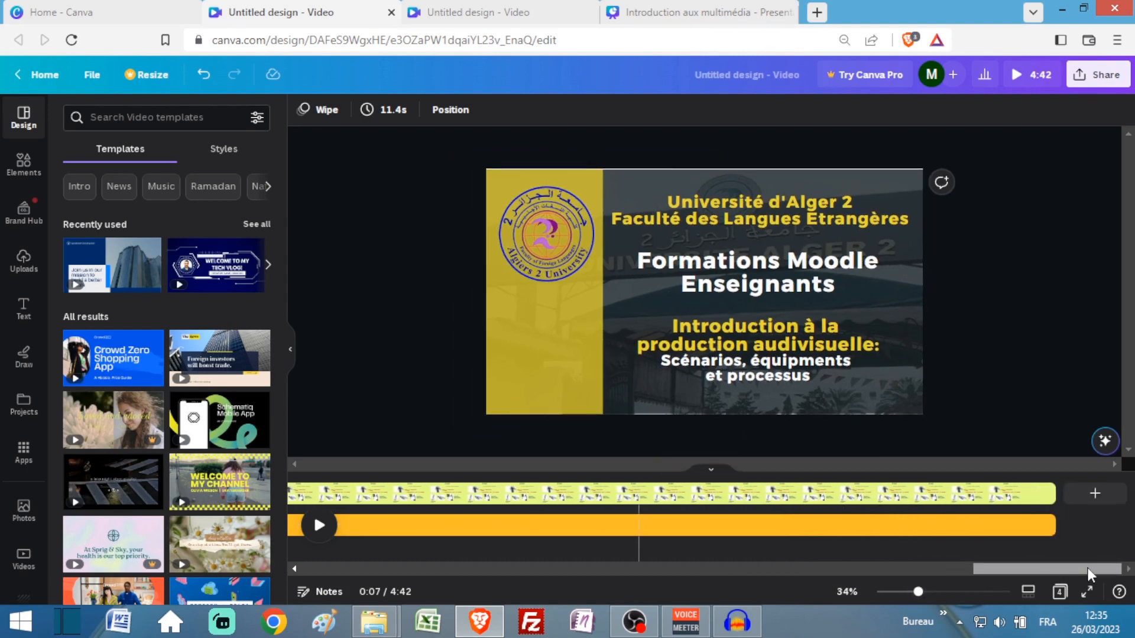
{"action": "left_click", "coordinate": [905, 569]}
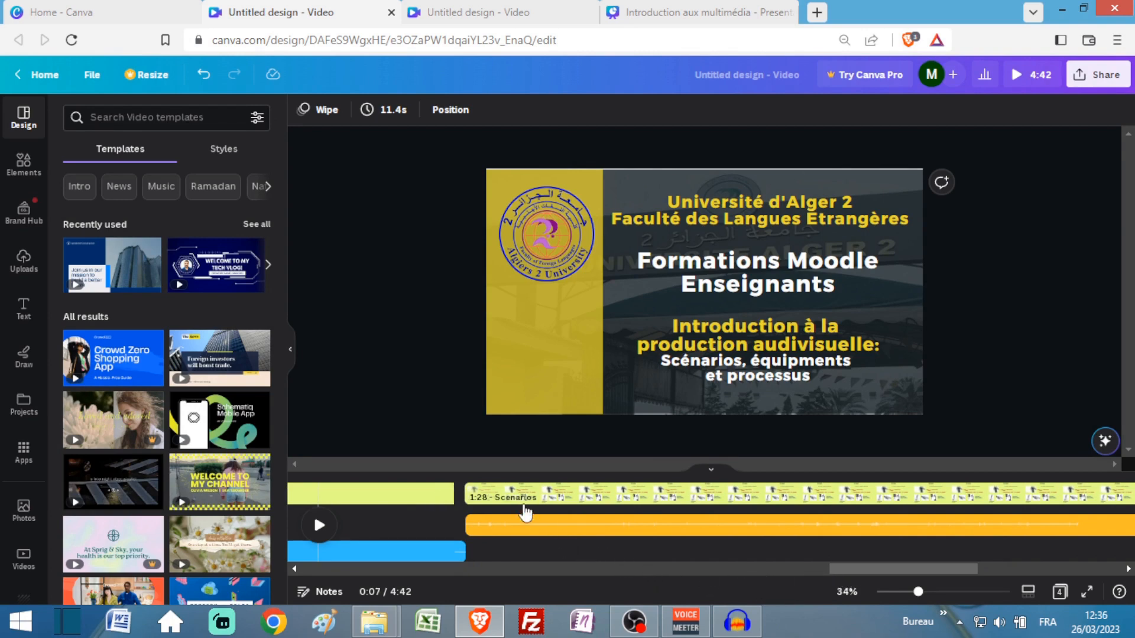
Review the Scenarios page, the list of uploaded audio recordings, and the alignment of the audio tracks along the whole timeline.
{"action": "left_click", "coordinate": [555, 496]}
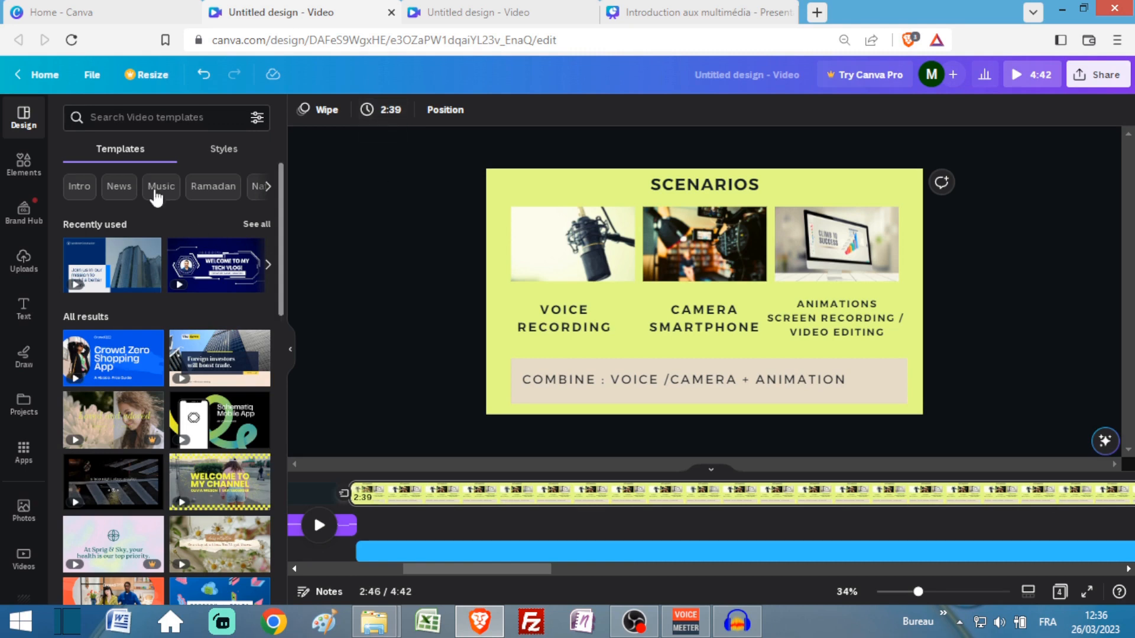
{"action": "left_click", "coordinate": [24, 269]}
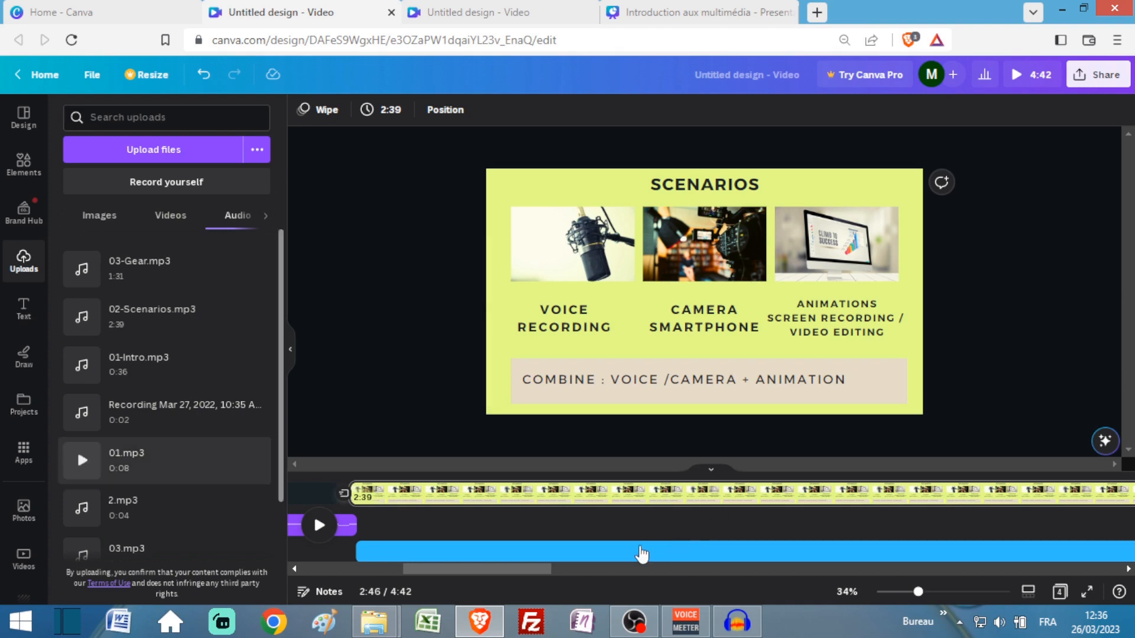
{"action": "left_click_drag", "start_coordinate": [519, 567], "coordinate": [677, 576]}
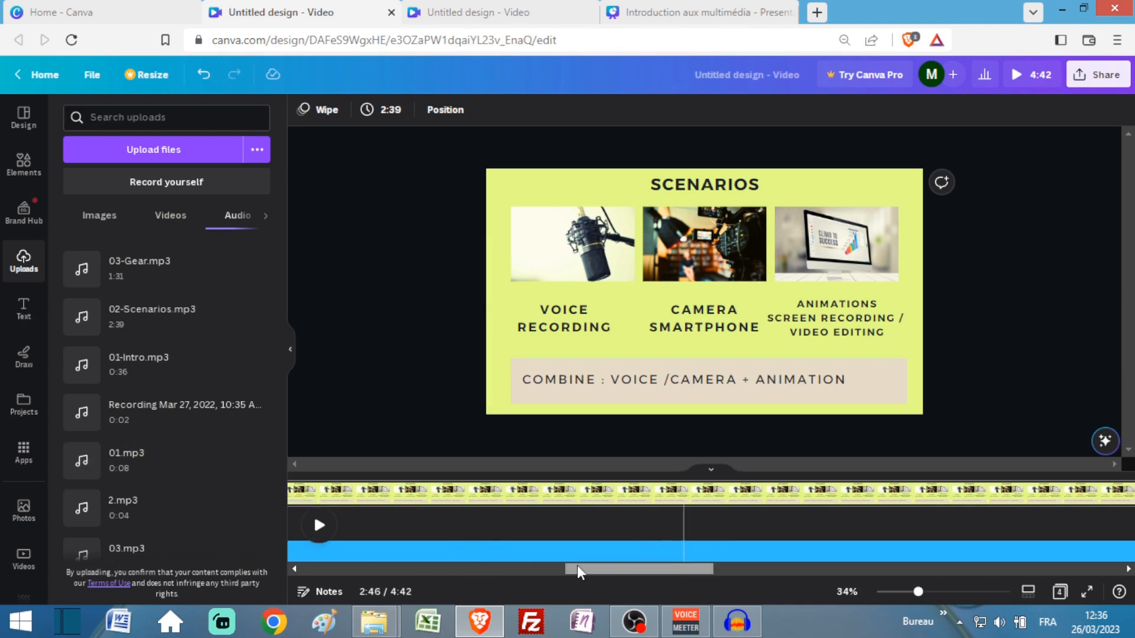
{"action": "left_click_drag", "start_coordinate": [577, 566], "coordinate": [307, 569]}
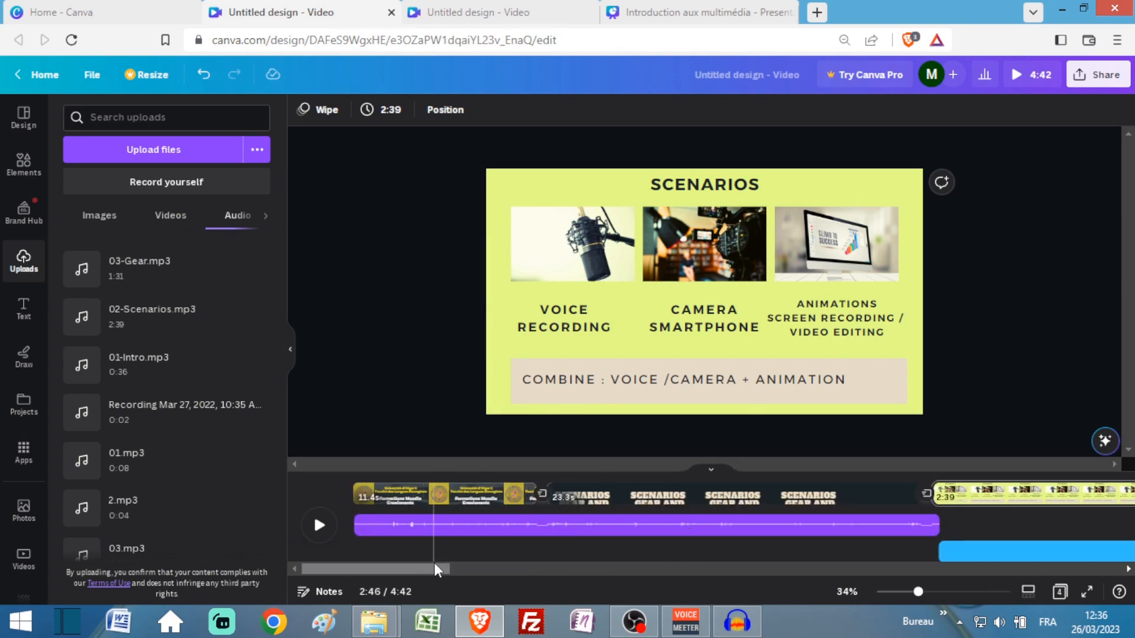
{"action": "left_click_drag", "start_coordinate": [434, 566], "coordinate": [909, 572]}
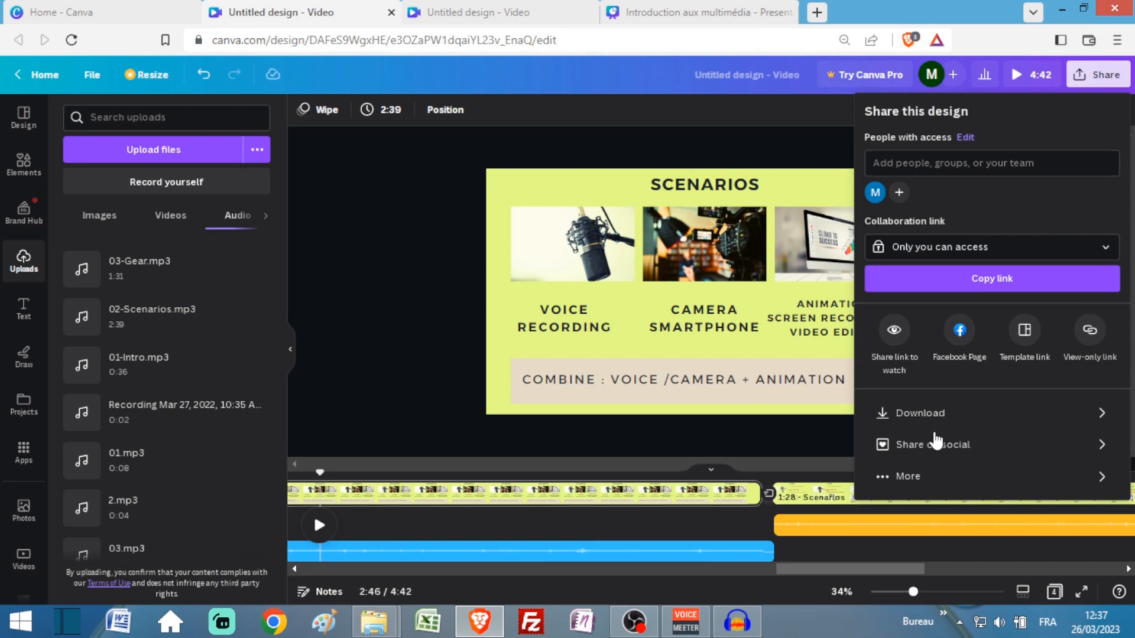
Download all four pages of the design as an MP4 video at 1080p (HD) quality.
{"action": "left_click", "coordinate": [1098, 412]}
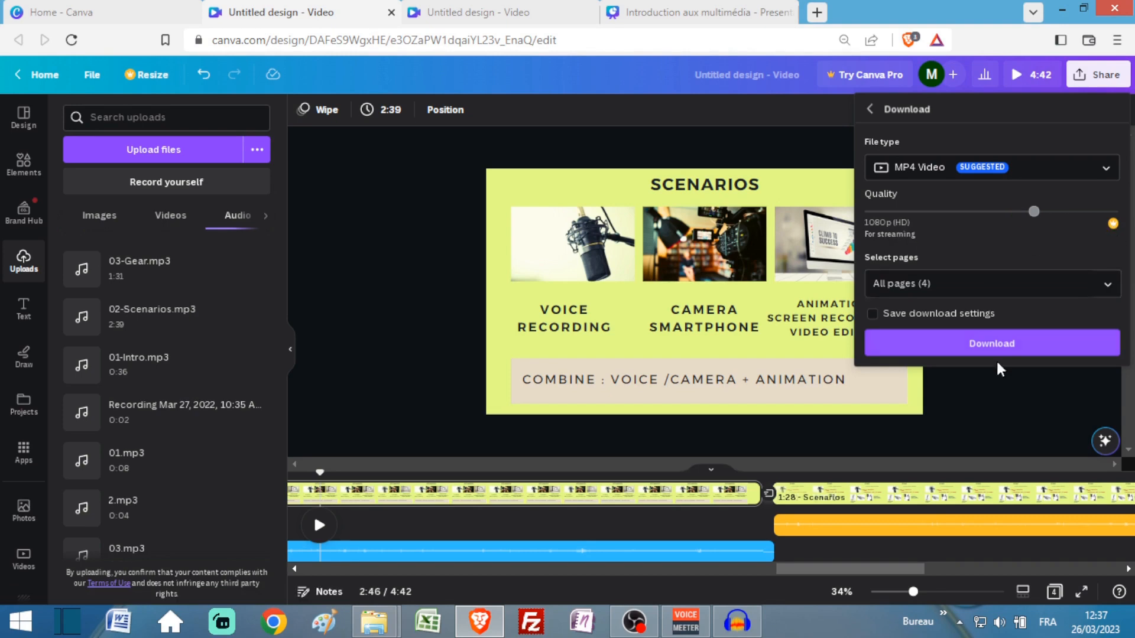
{"action": "left_click", "coordinate": [1015, 353]}
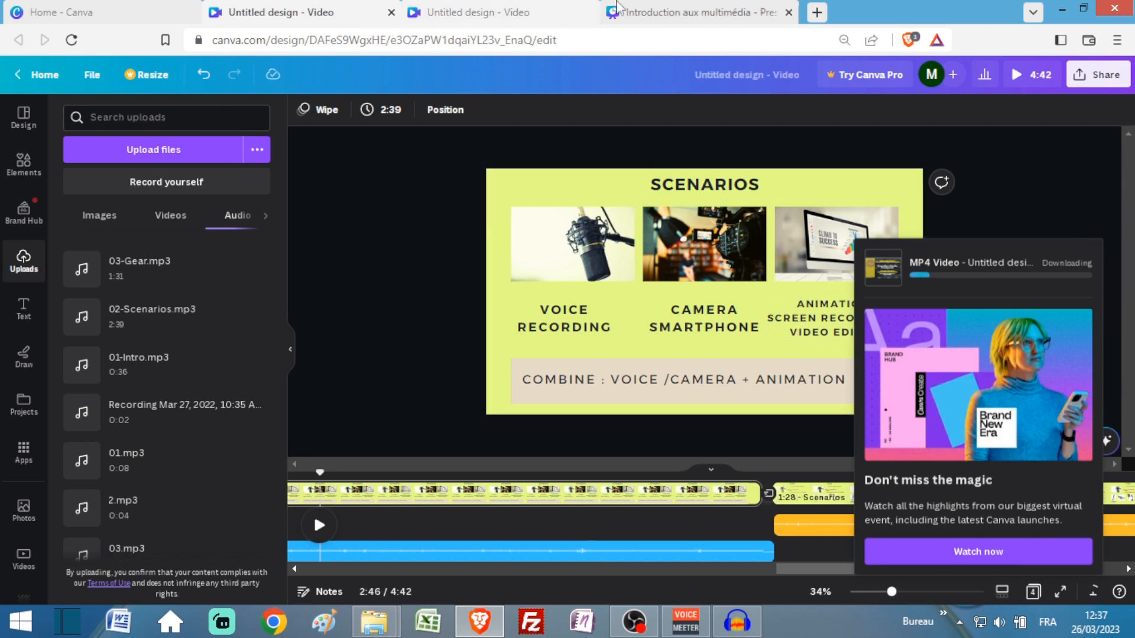
Examine the easy-to-assemble video formats and video templates offered on the Canva home page.
{"action": "left_click", "coordinate": [112, 10]}
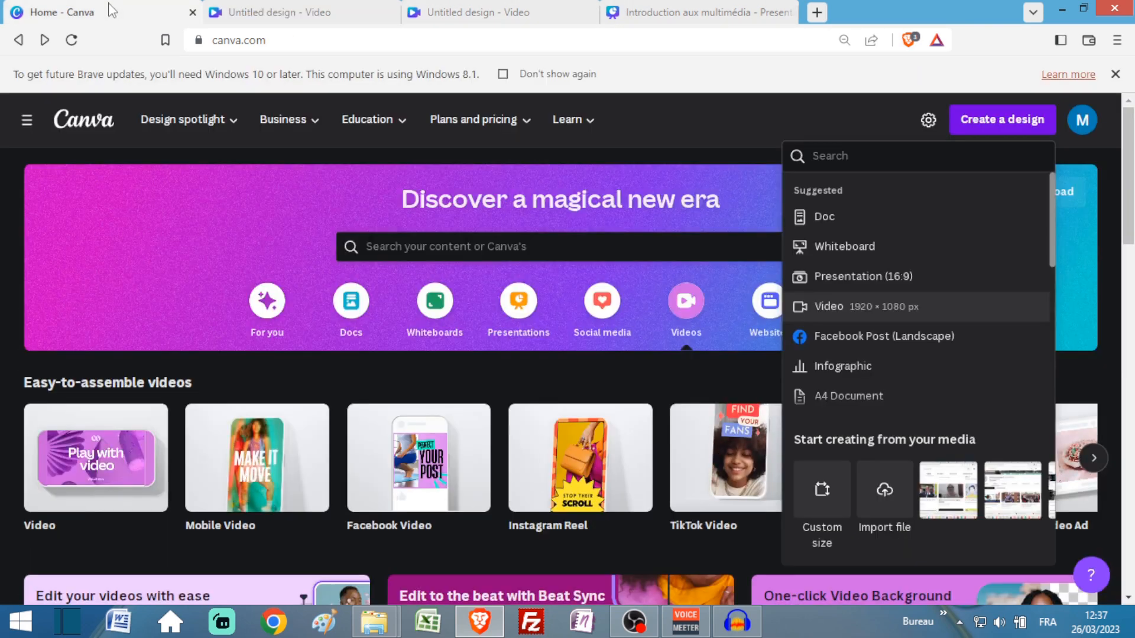
{"action": "scroll", "coordinate": [720, 325], "scroll_direction": "down", "scroll_amount": 1}
{"action": "left_click", "coordinate": [753, 140]}
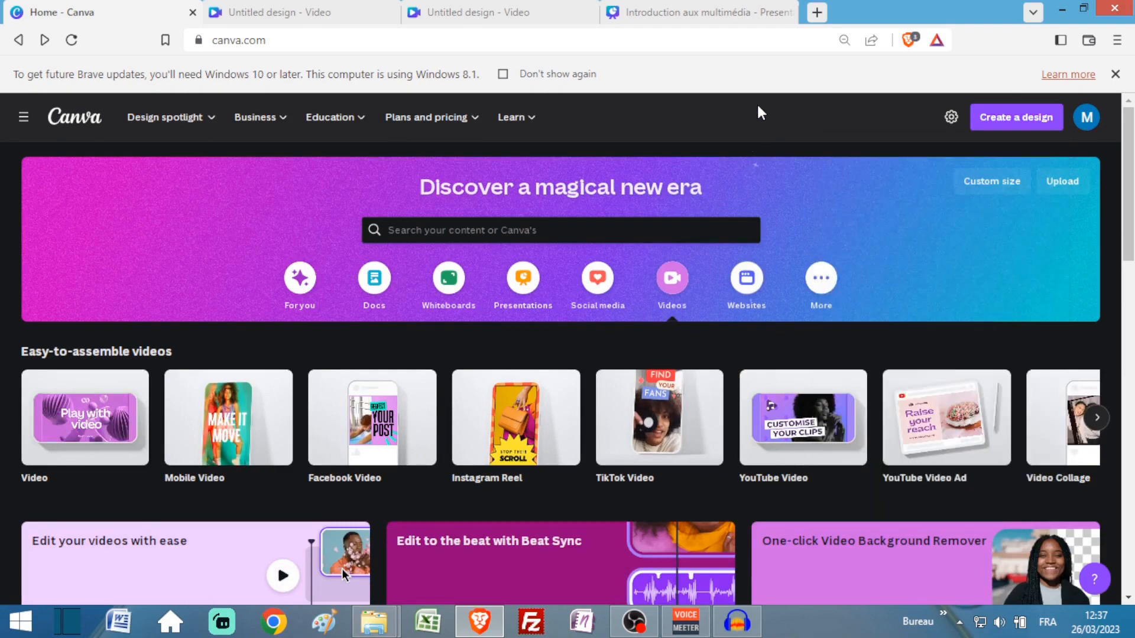
{"action": "scroll", "coordinate": [215, 418], "scroll_direction": "down", "scroll_amount": 2}
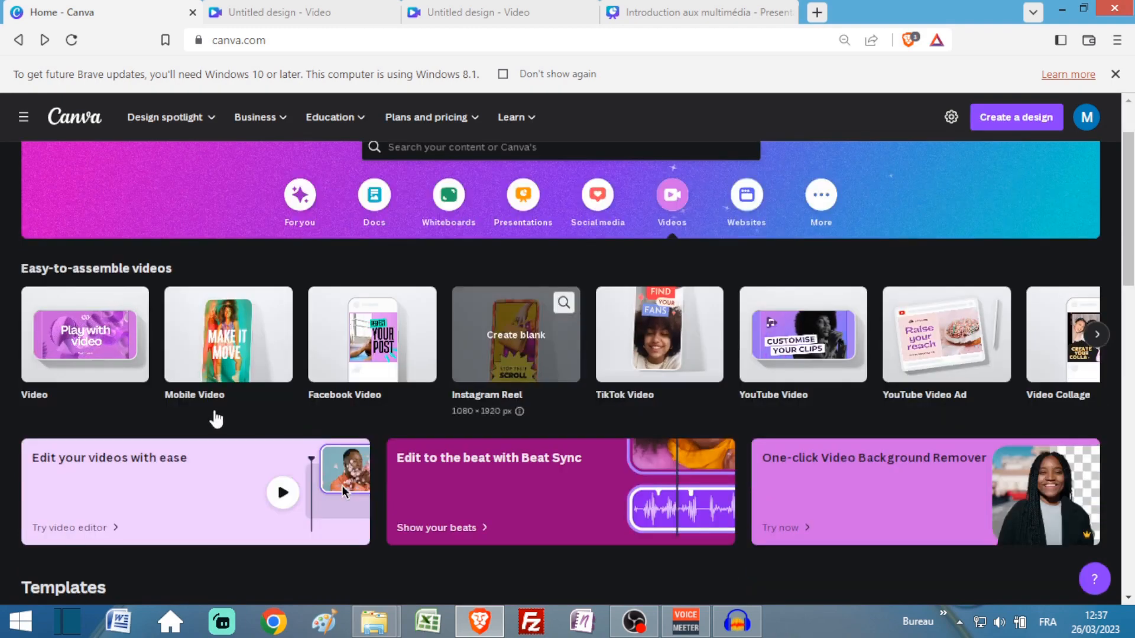
{"action": "scroll", "coordinate": [178, 241], "scroll_direction": "up", "scroll_amount": 2}
{"action": "scroll", "coordinate": [190, 486], "scroll_direction": "down", "scroll_amount": 6}
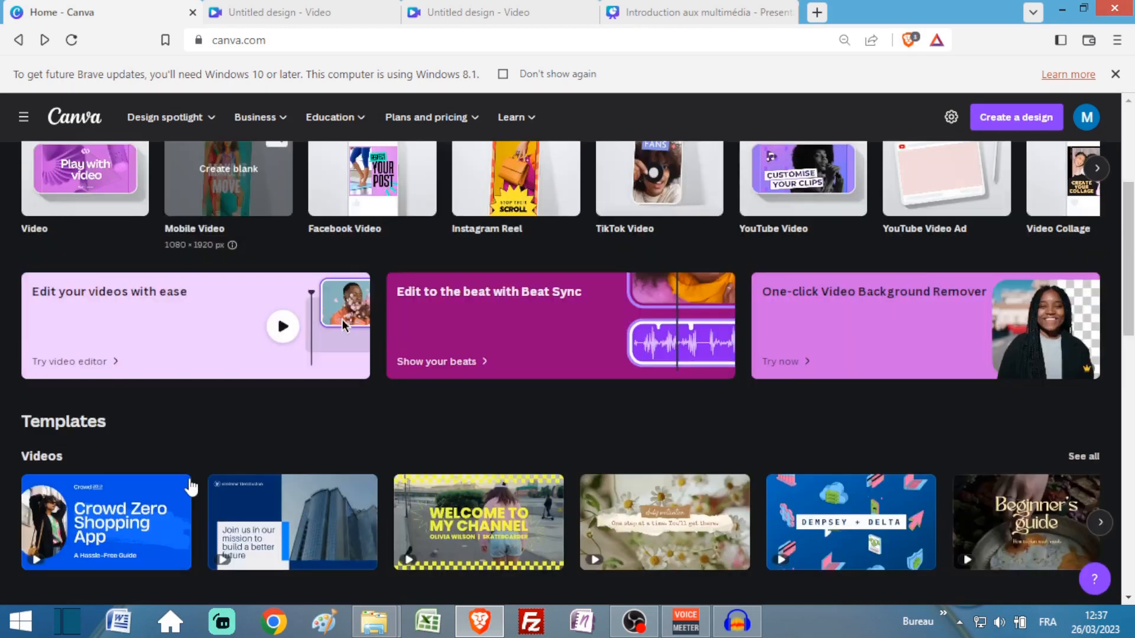
{"action": "scroll", "coordinate": [191, 486], "scroll_direction": "up", "scroll_amount": 4}
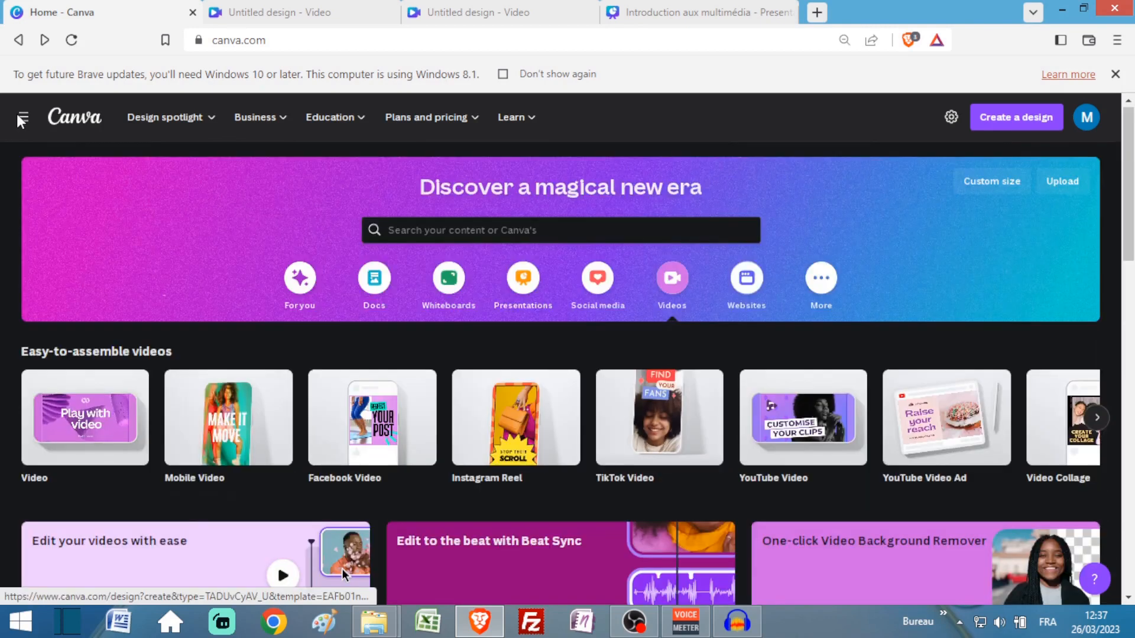
Open the Projects page from Canva's home page and check the progress of the video download in the design.
{"action": "left_click", "coordinate": [22, 117]}
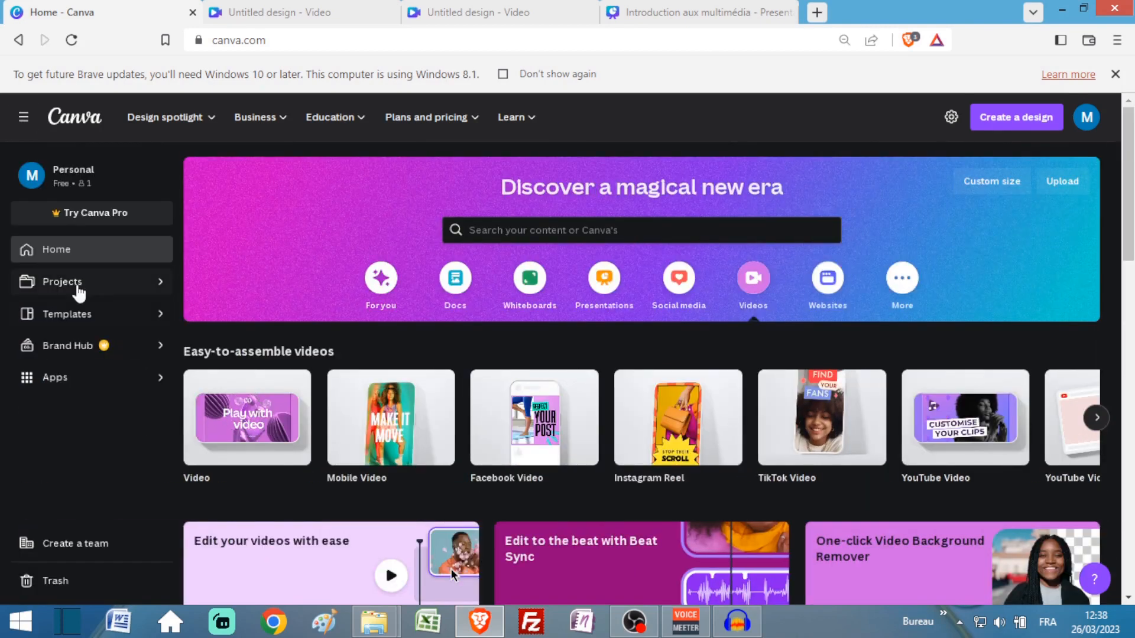
{"action": "left_click", "coordinate": [157, 286]}
{"action": "left_click", "coordinate": [397, 12]}
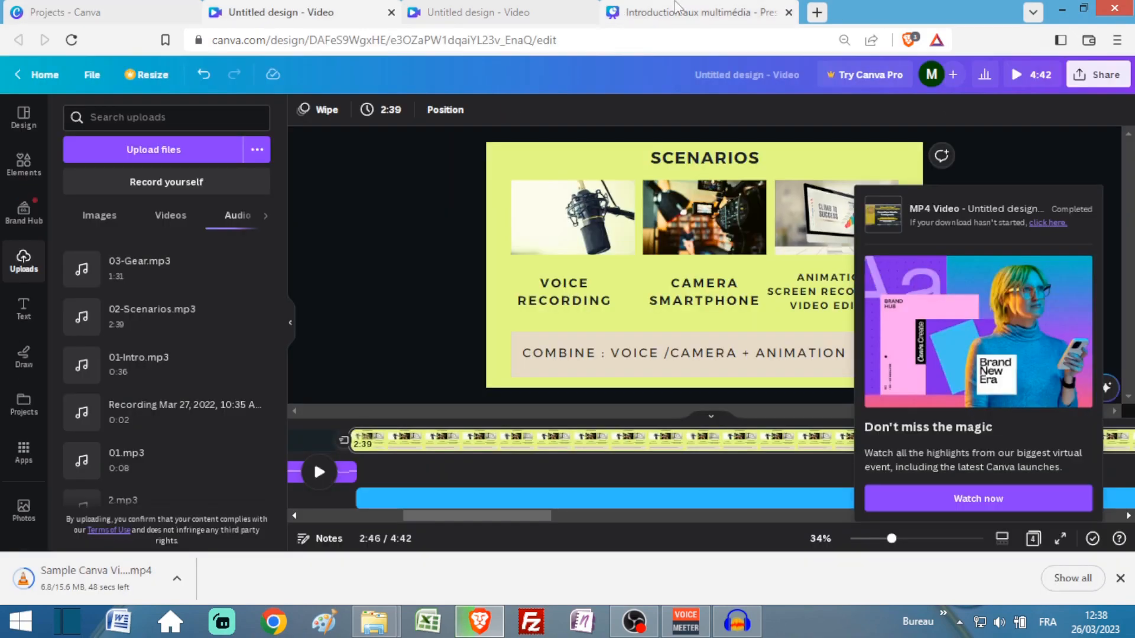
{"action": "left_click", "coordinate": [61, 9]}
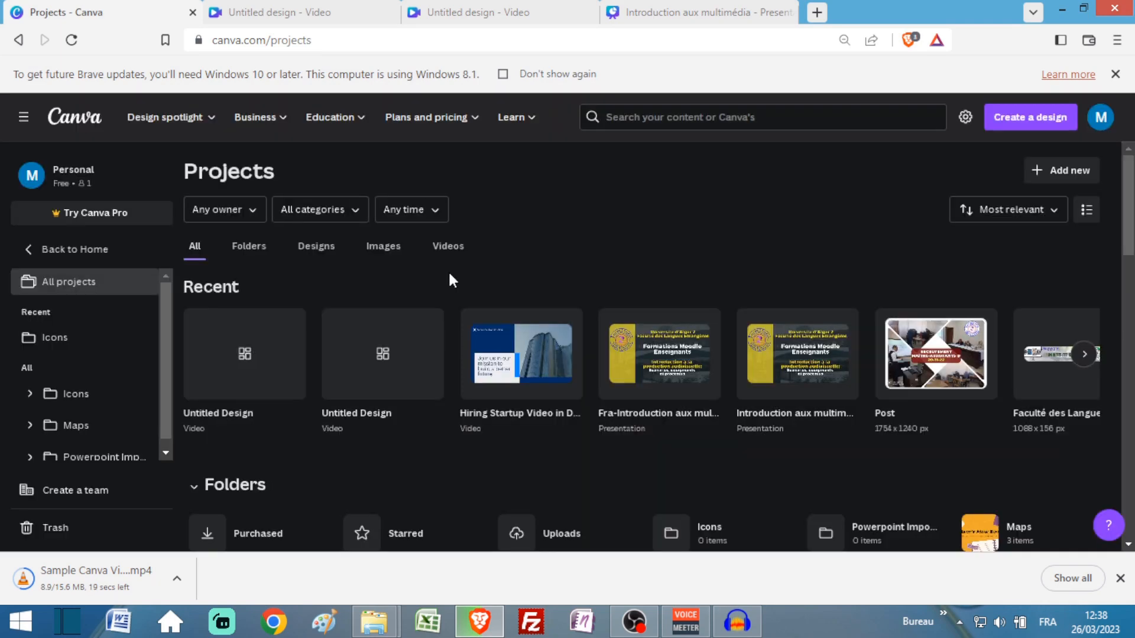
Open the Uploads folder in Projects and look through its images.
{"action": "scroll", "coordinate": [369, 369], "scroll_direction": "down", "scroll_amount": 2}
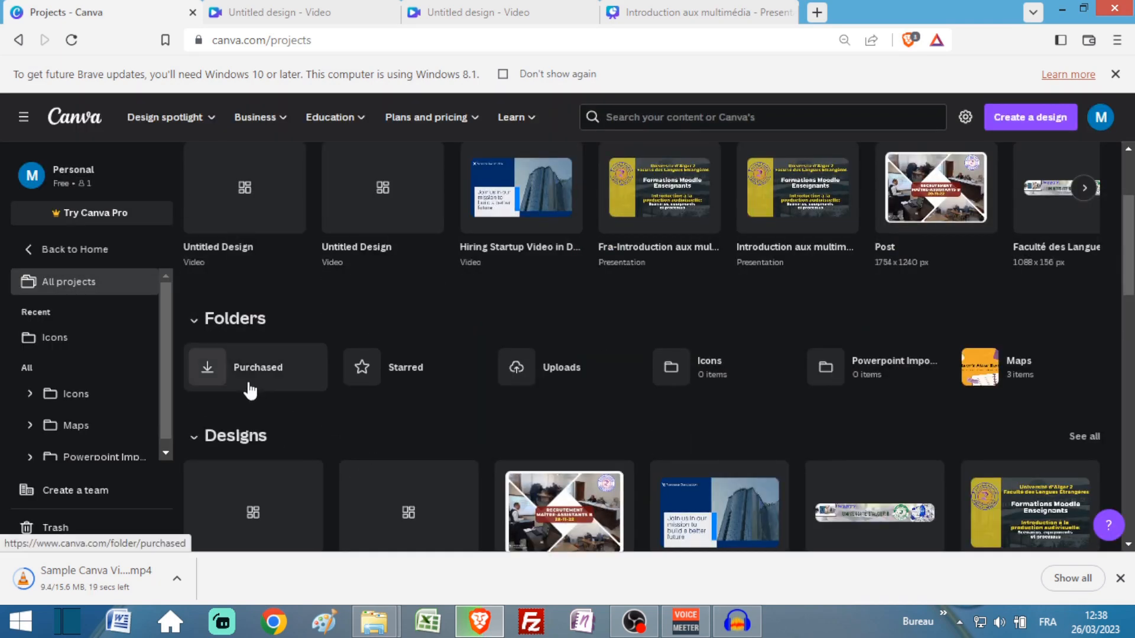
{"action": "left_click", "coordinate": [531, 354]}
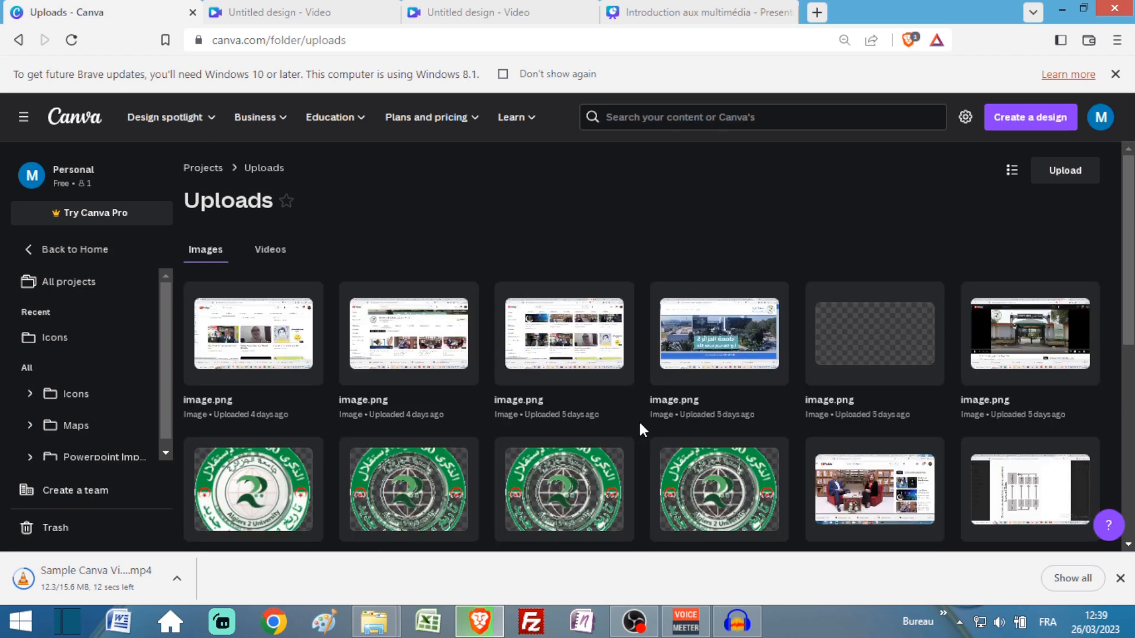
{"action": "scroll", "coordinate": [639, 430], "scroll_direction": "down", "scroll_amount": 3}
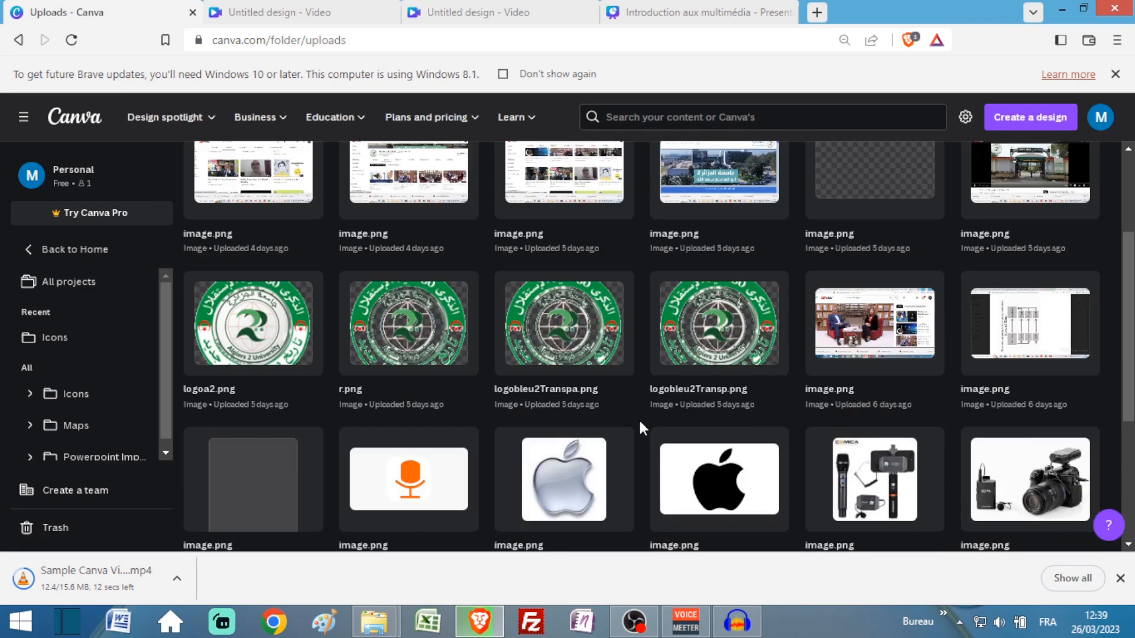
{"action": "scroll", "coordinate": [640, 423], "scroll_direction": "up", "scroll_amount": 3}
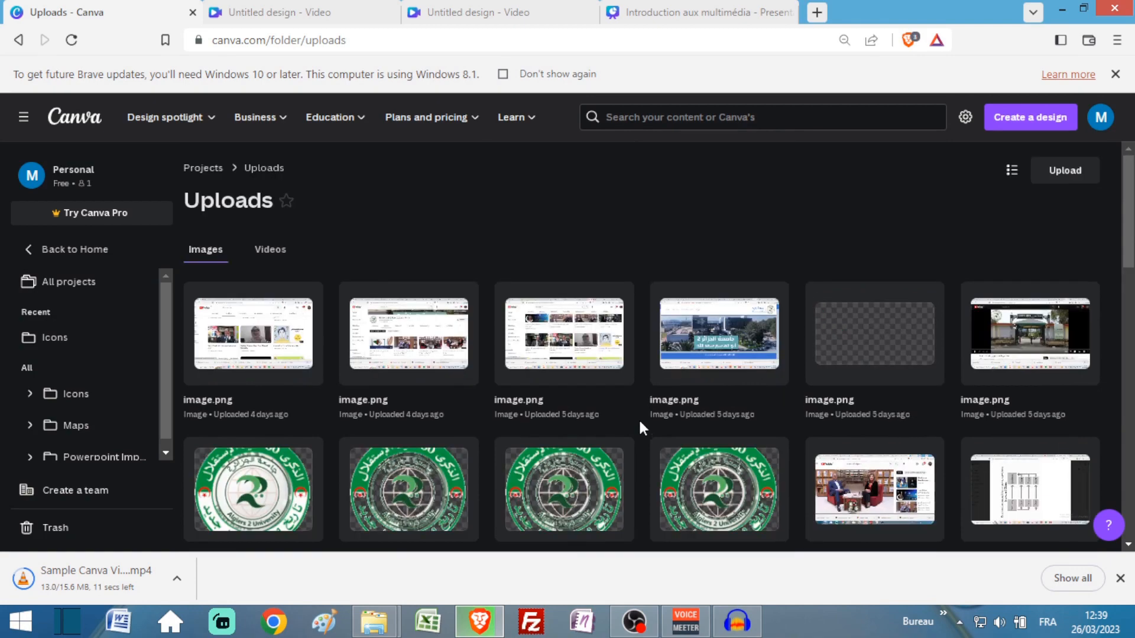
{"action": "scroll", "coordinate": [638, 427], "scroll_direction": "down", "scroll_amount": 1}
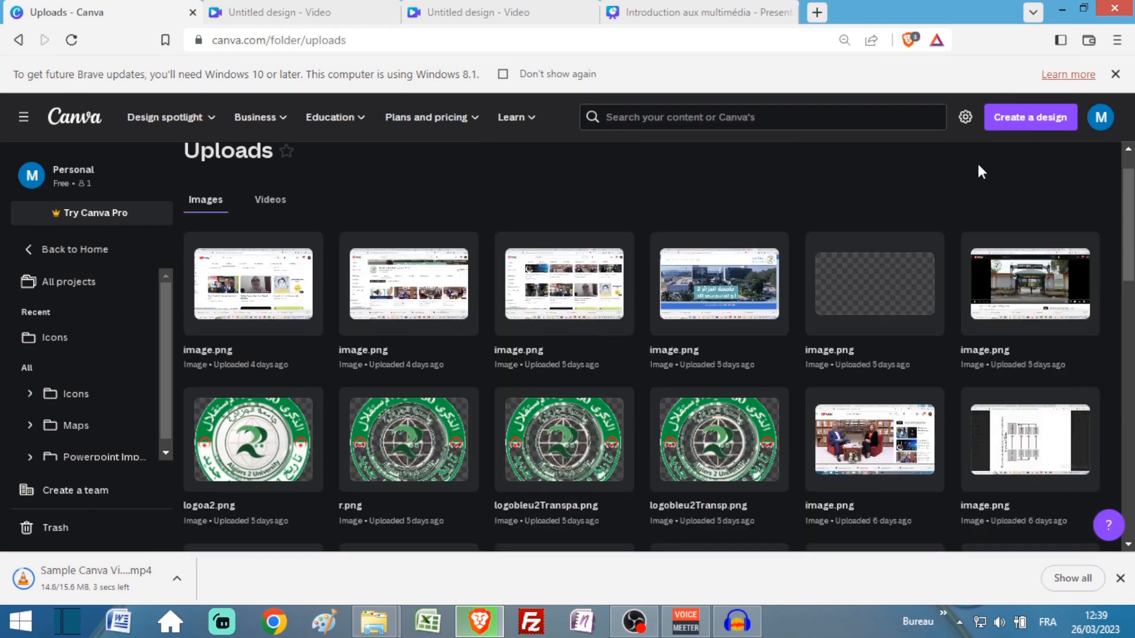
Upload the "Foreign Policy." PowerPoint file from the Teaching Online folder to Canva.
{"action": "scroll", "coordinate": [978, 166], "scroll_direction": "up", "scroll_amount": 1}
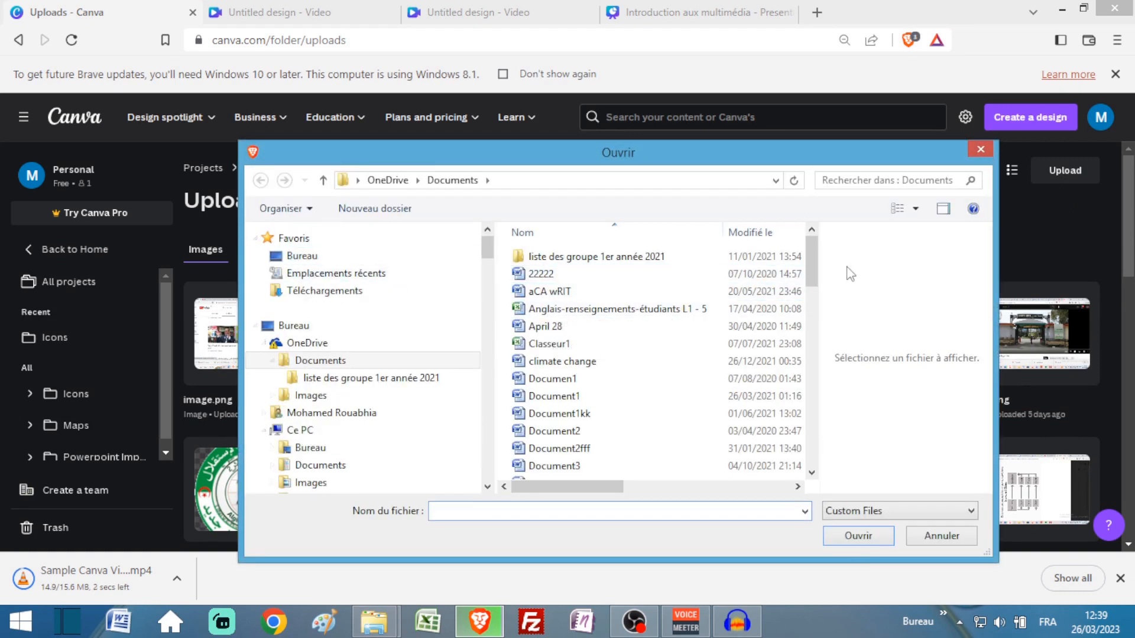
{"action": "left_click_drag", "start_coordinate": [822, 266], "coordinate": [817, 466]}
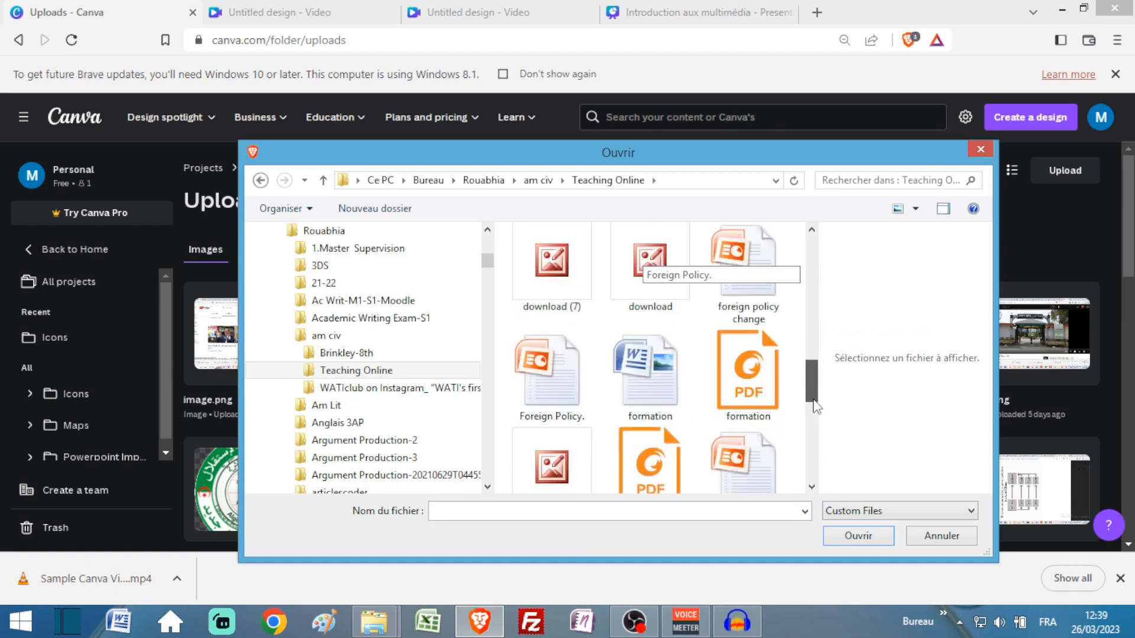
{"action": "left_click_drag", "start_coordinate": [816, 407], "coordinate": [818, 390]}
{"action": "left_click", "coordinate": [535, 406]}
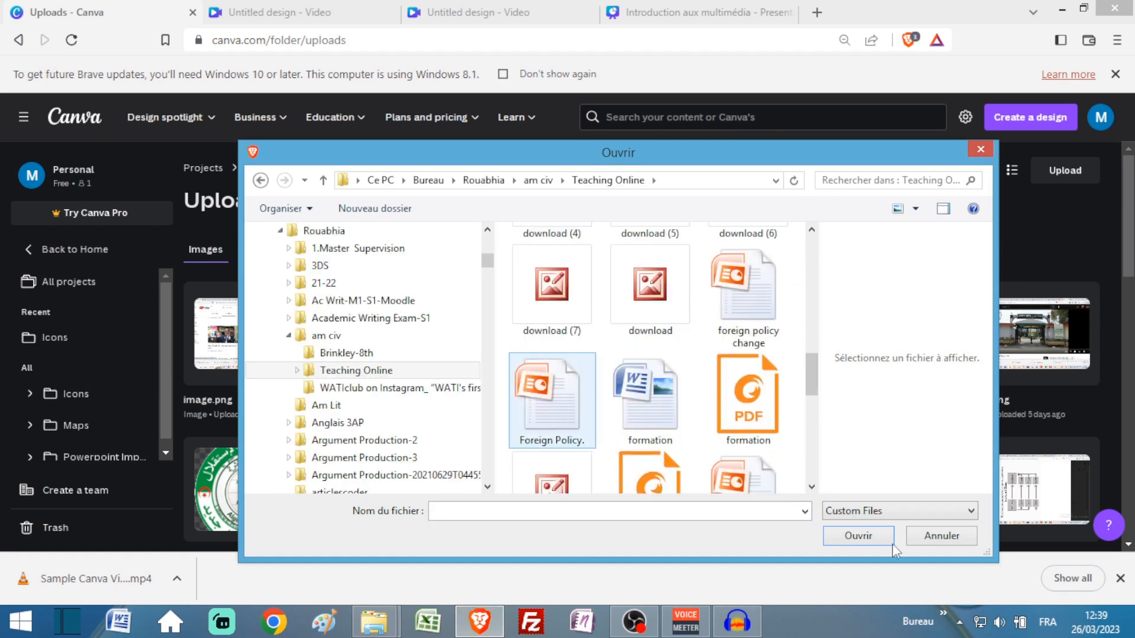
{"action": "left_click", "coordinate": [885, 542]}
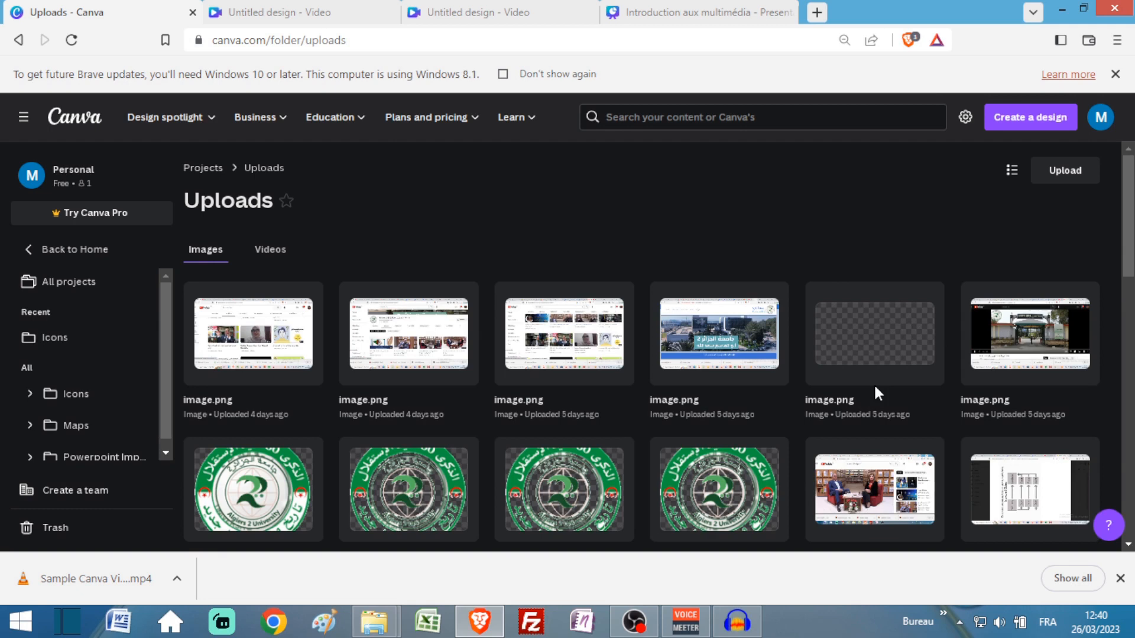
Look for the uploaded presentation in the Uploads folder and on the home page, and return to the Projects page.
{"action": "scroll", "coordinate": [875, 387], "scroll_direction": "down", "scroll_amount": 8}
{"action": "scroll", "coordinate": [840, 372], "scroll_direction": "up", "scroll_amount": 8}
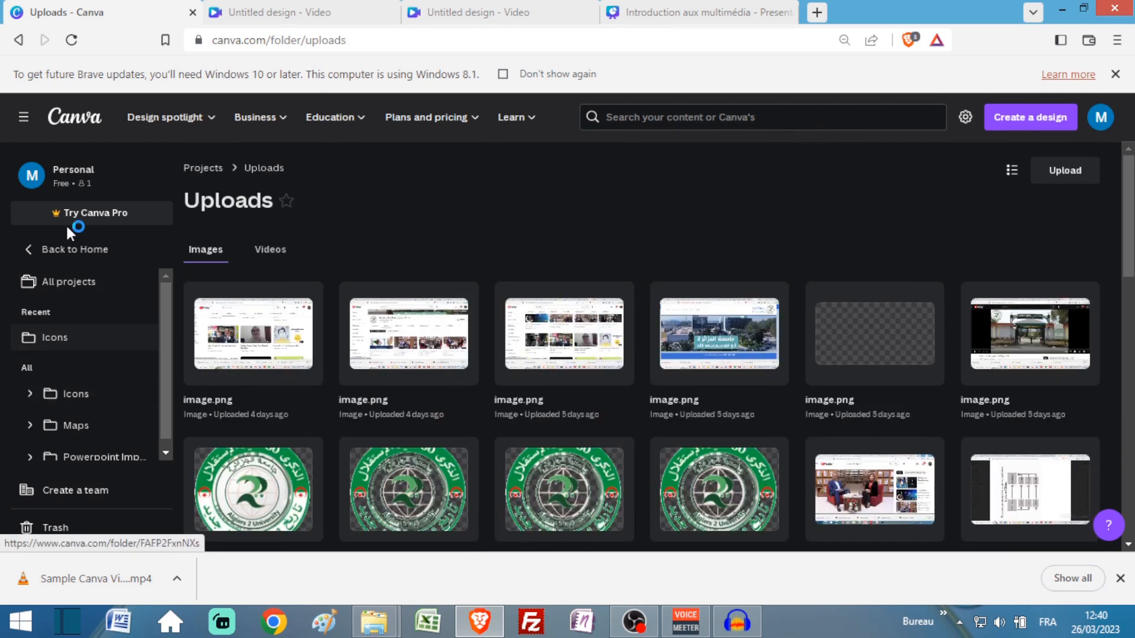
{"action": "left_click", "coordinate": [35, 256]}
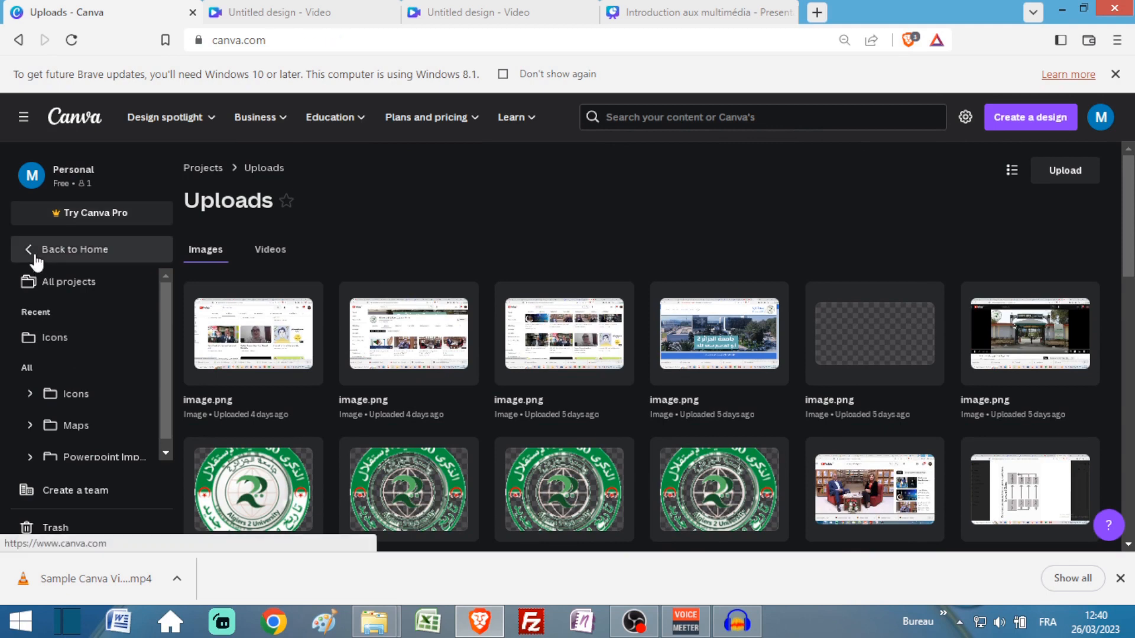
{"action": "scroll", "coordinate": [372, 448], "scroll_direction": "down", "scroll_amount": 3}
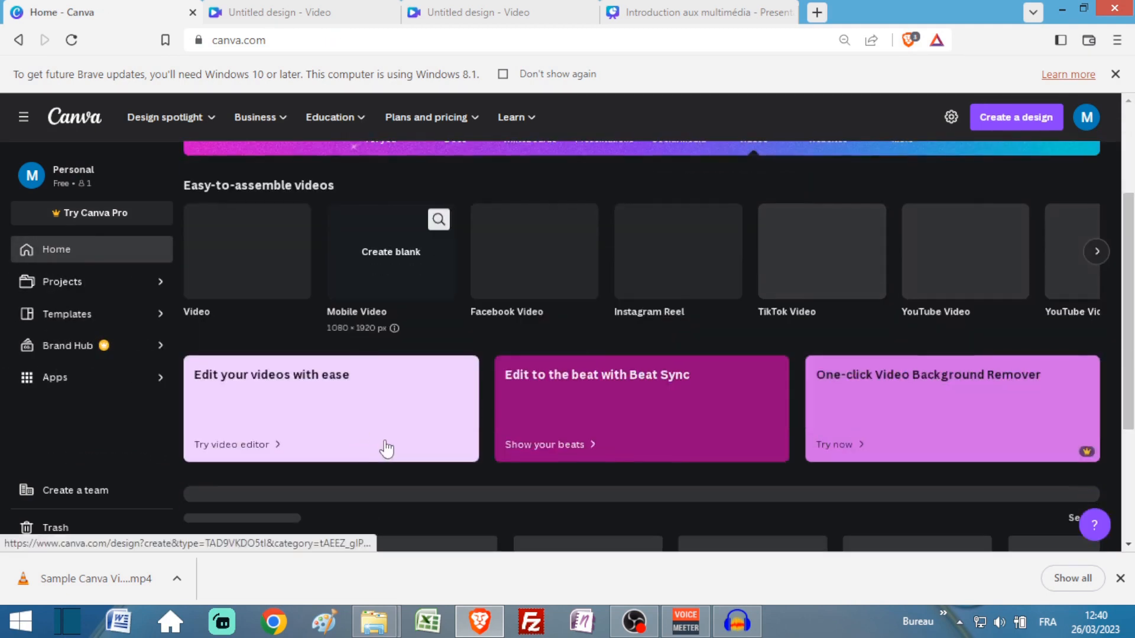
{"action": "scroll", "coordinate": [402, 504], "scroll_direction": "down", "scroll_amount": 3}
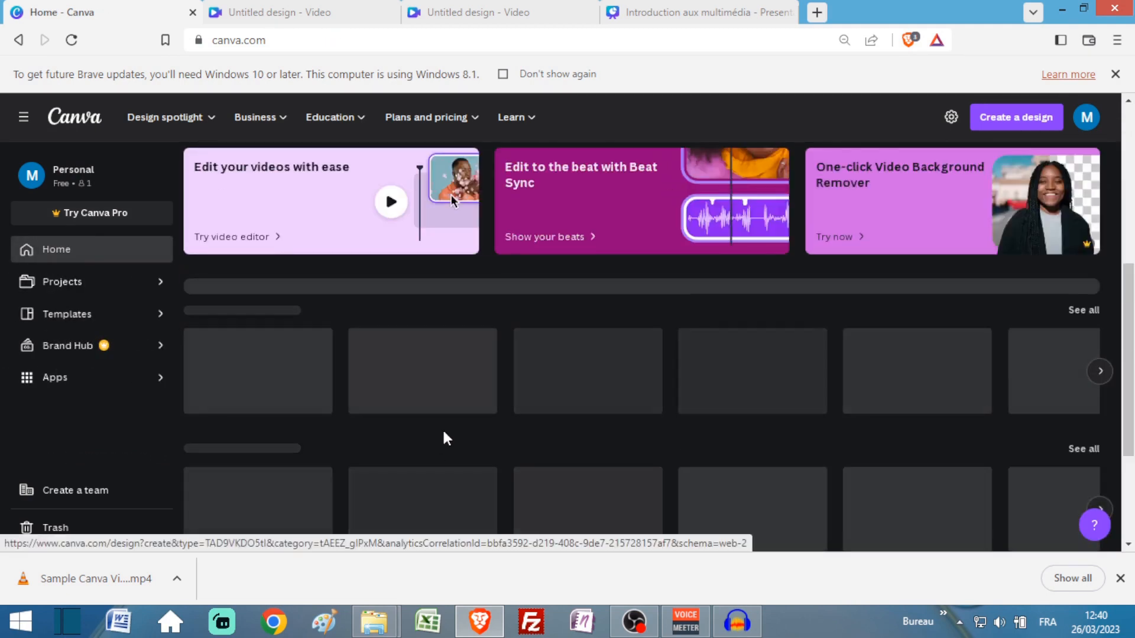
{"action": "scroll", "coordinate": [455, 384], "scroll_direction": "down", "scroll_amount": 3}
{"action": "scroll", "coordinate": [399, 336], "scroll_direction": "up", "scroll_amount": 7}
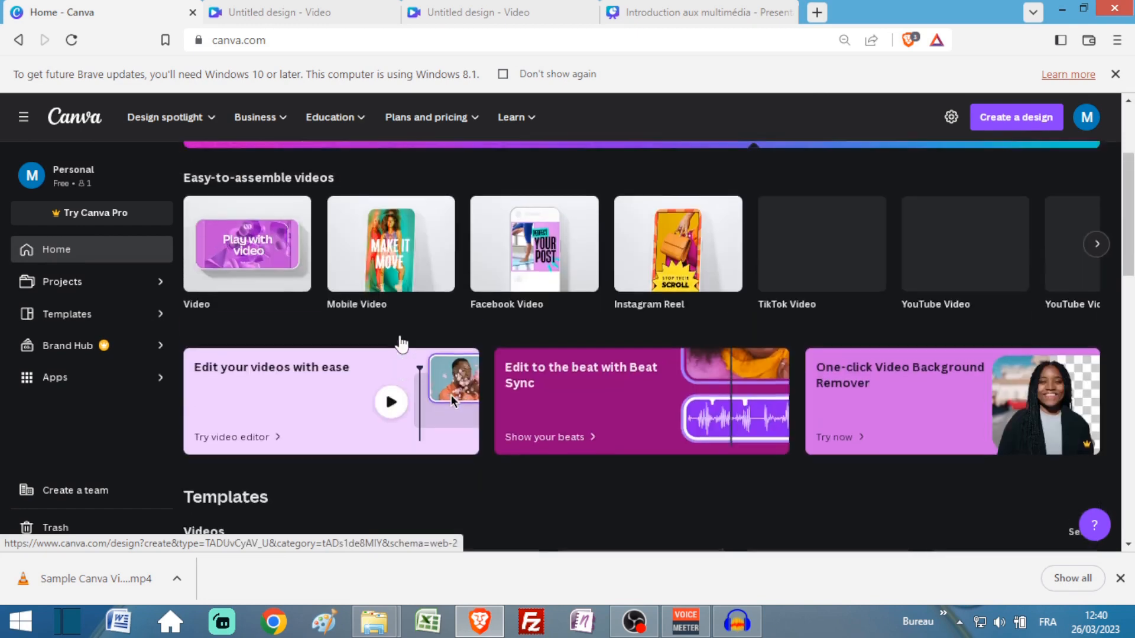
{"action": "scroll", "coordinate": [398, 344], "scroll_direction": "down", "scroll_amount": 8}
{"action": "scroll", "coordinate": [401, 355], "scroll_direction": "down", "scroll_amount": 2}
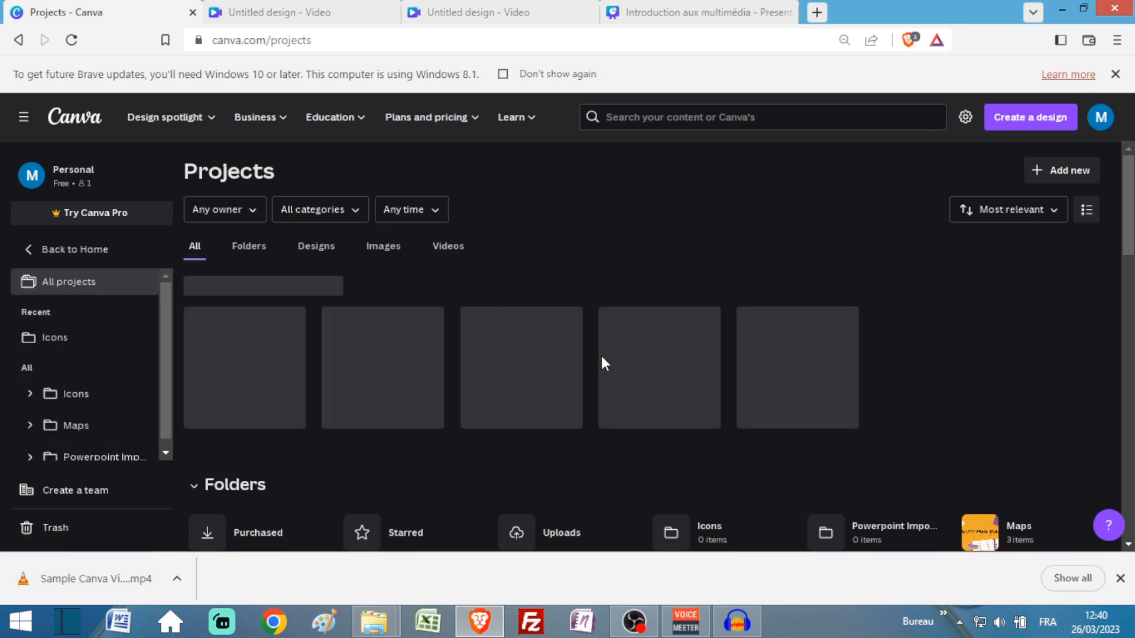
Open the imported "Foreign Policy..pptx" presentation from the recent projects for editing.
{"action": "double_click", "coordinate": [268, 45]}
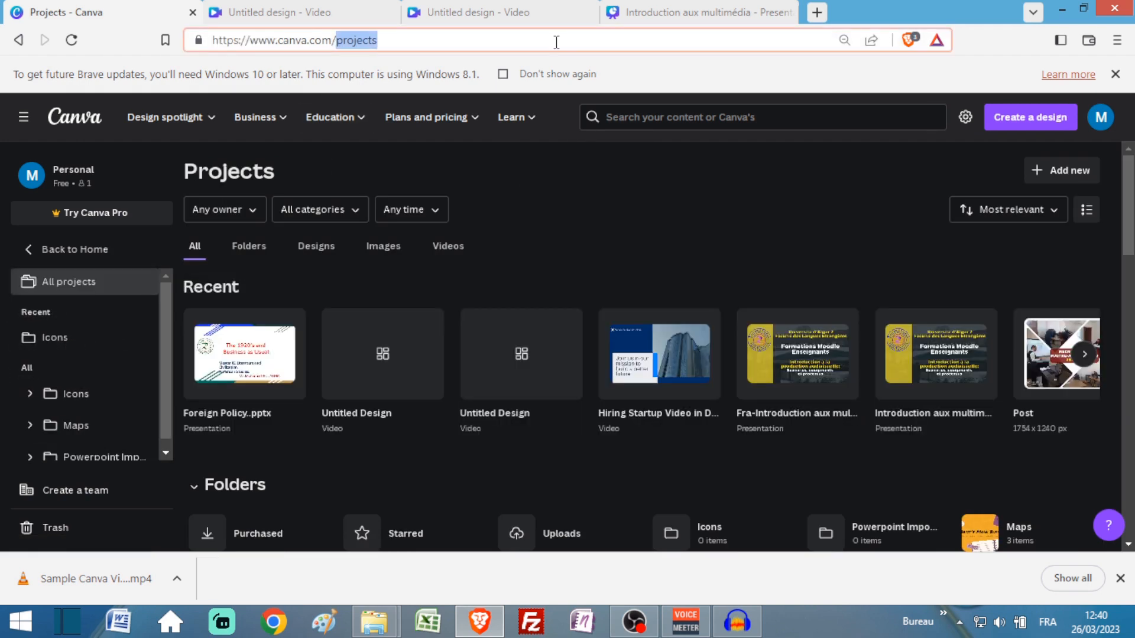
{"action": "key", "text": "BackSpace"}
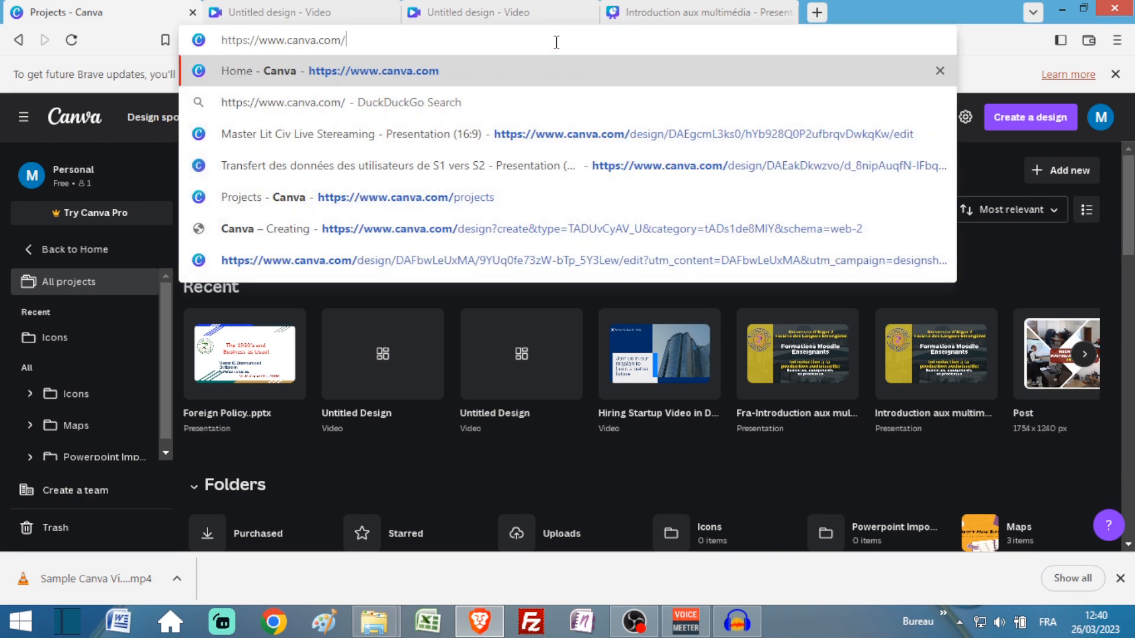
{"action": "left_click", "coordinate": [241, 390]}
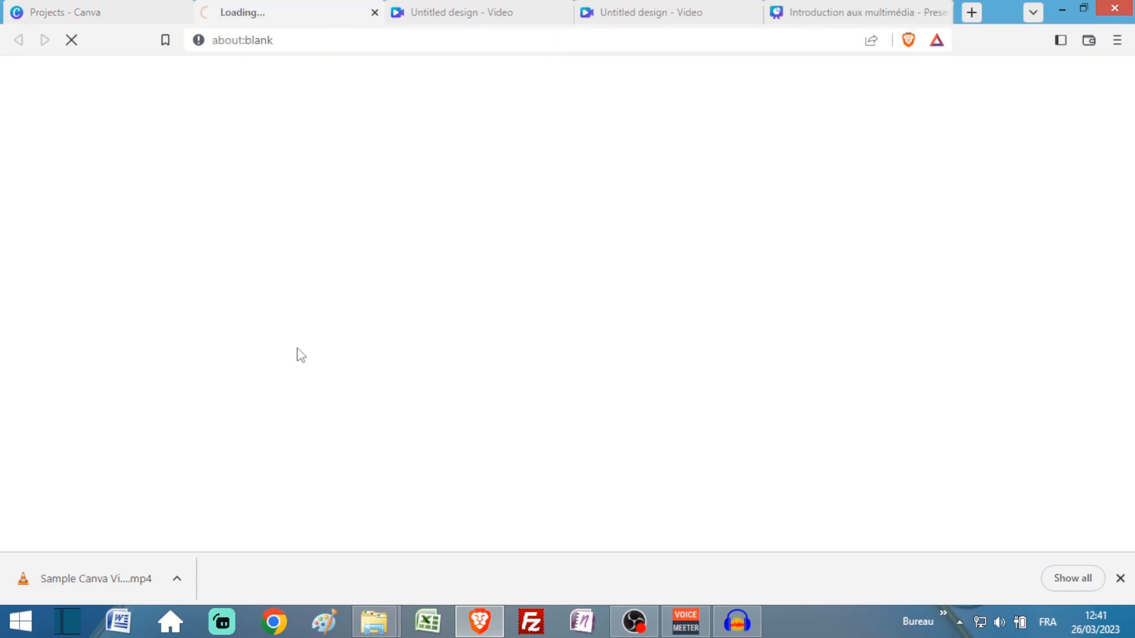
{"action": "left_click", "coordinate": [82, 3]}
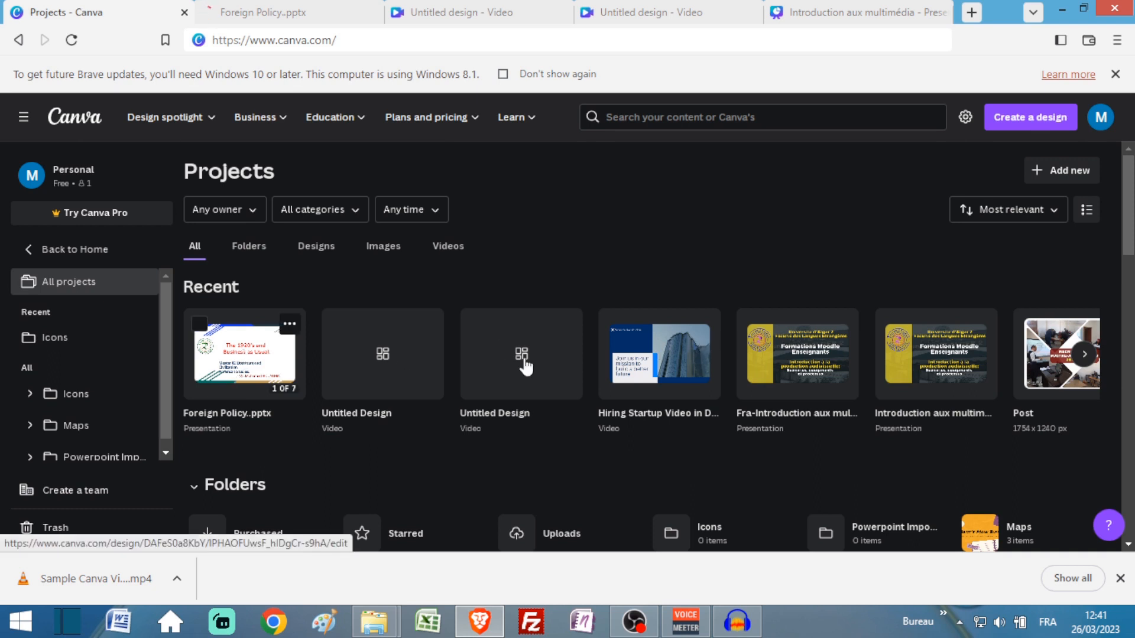
{"action": "left_click", "coordinate": [278, 12]}
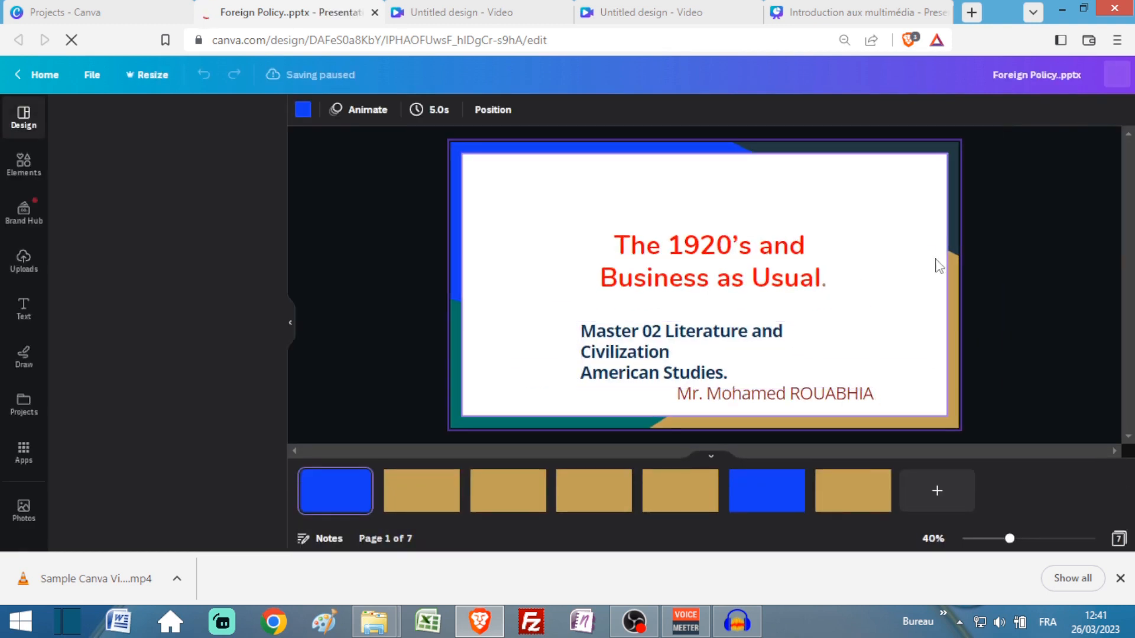
Select pages 2 and 3 of the imported presentation together.
{"action": "scroll", "coordinate": [1129, 248], "scroll_direction": "down", "scroll_amount": 1}
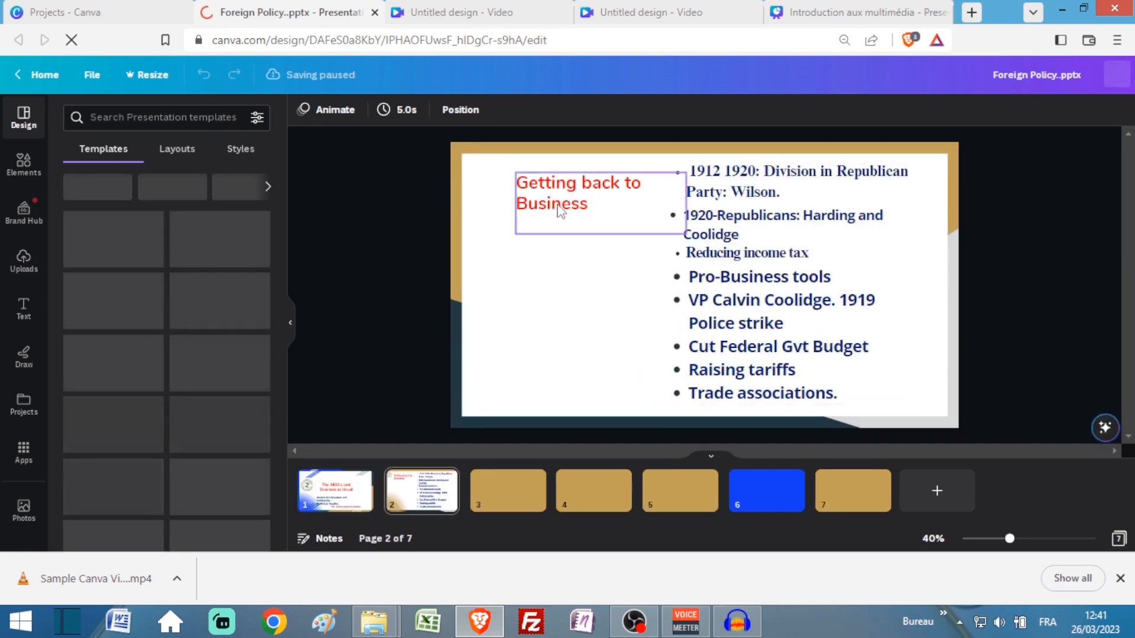
{"action": "left_click", "coordinate": [432, 513]}
{"action": "left_click", "coordinate": [513, 505], "text": "shift"}
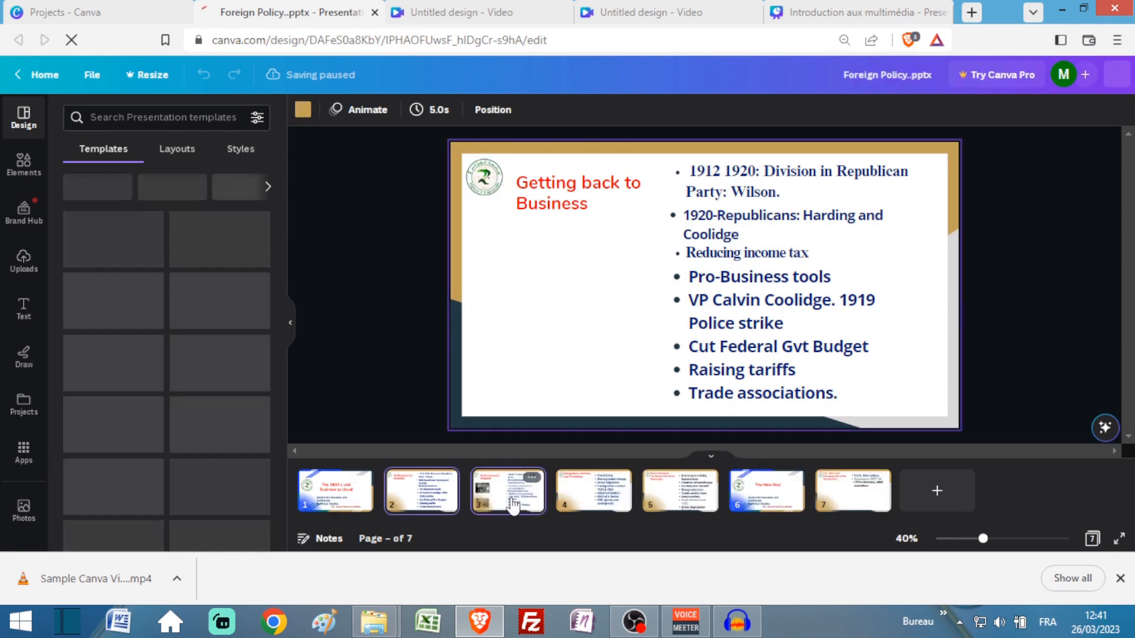